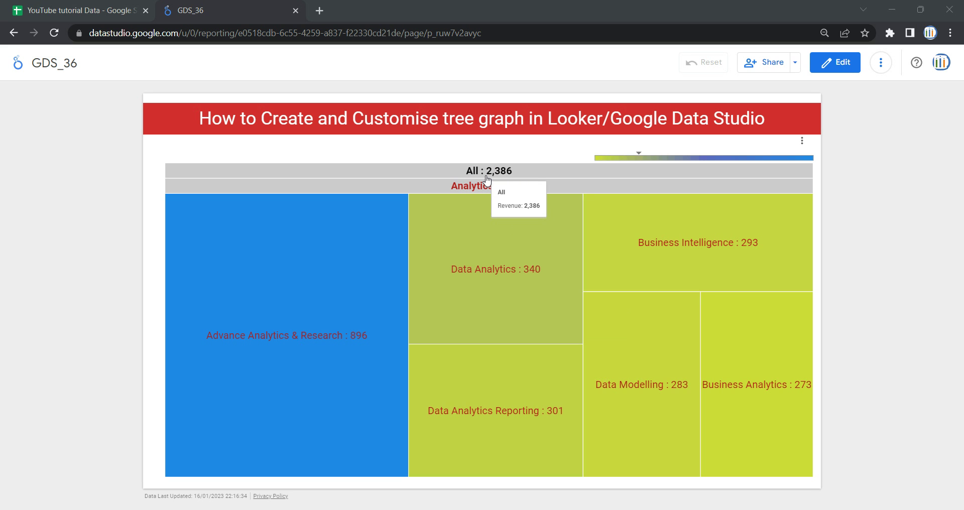
# Switch to the YouTube tutorial Data spreadsheet in Google Sheets and review the columns of the Tree map Data sheet, from Year to Revenue.
pyautogui.click(94, 5)
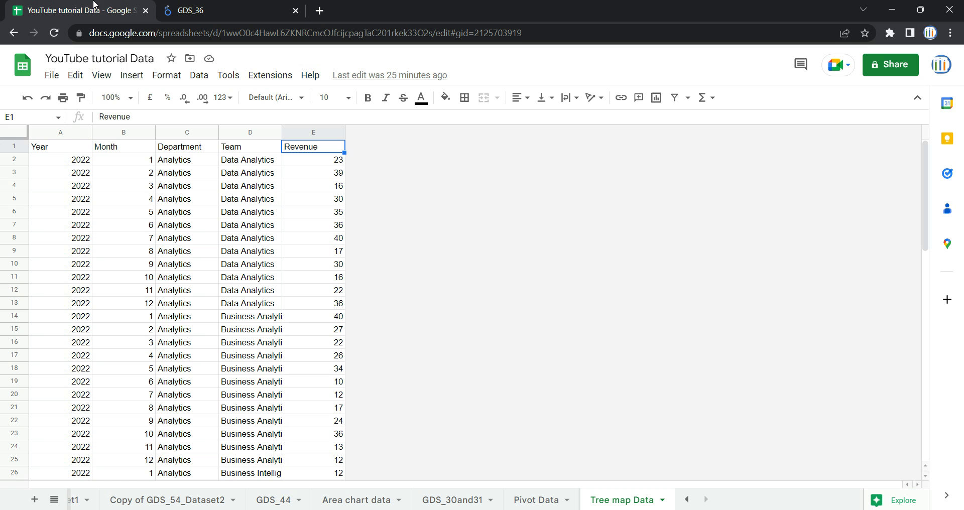
pyautogui.click(78, 152)
pyautogui.click(75, 132)
pyautogui.click(126, 133)
pyautogui.click(189, 132)
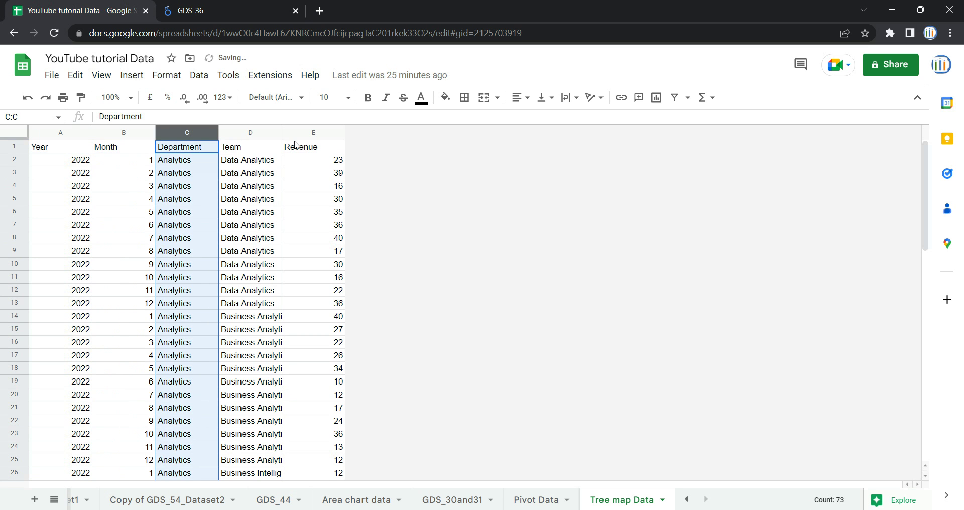
pyautogui.click(316, 133)
pyautogui.click(68, 151)
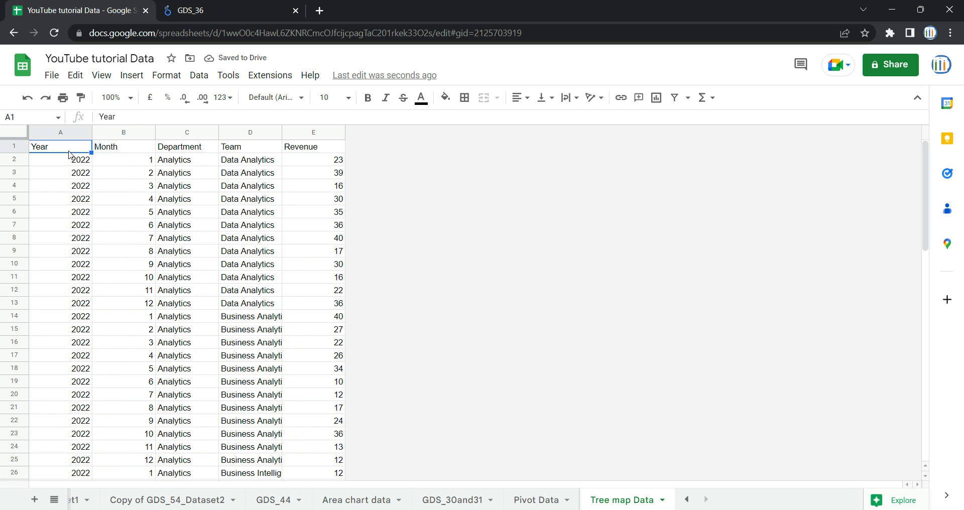
# Add a filter to the table's header row and check the values available in the Year column.
pyautogui.click(674, 98)
pyautogui.click(77, 162)
pyautogui.click(86, 147)
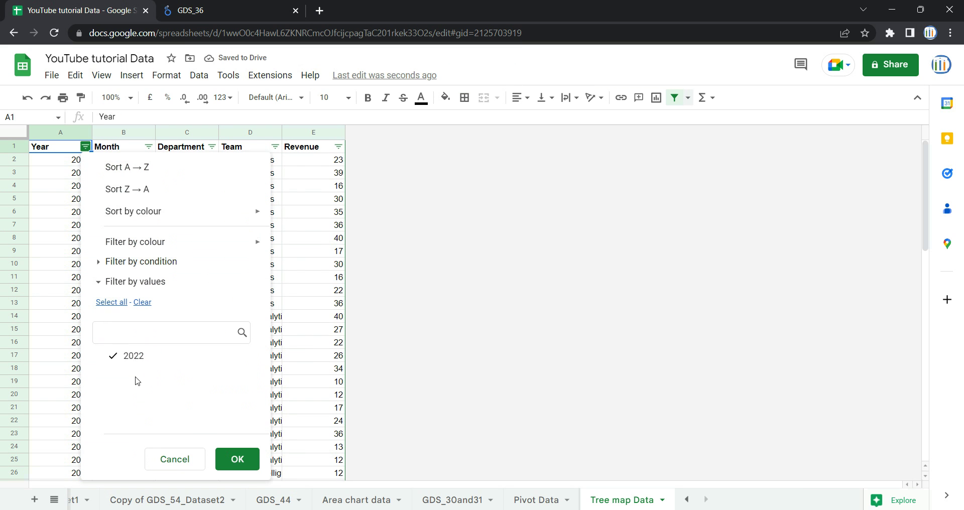
pyautogui.click(279, 269)
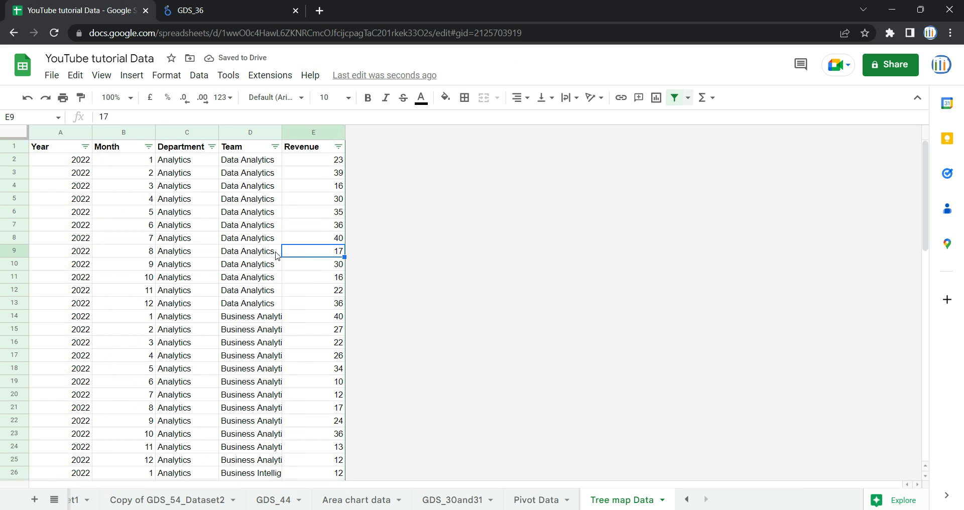
# Check the filter values available in the Month, Department and Team columns.
pyautogui.click(148, 147)
pyautogui.scroll(-3, 198, 406)
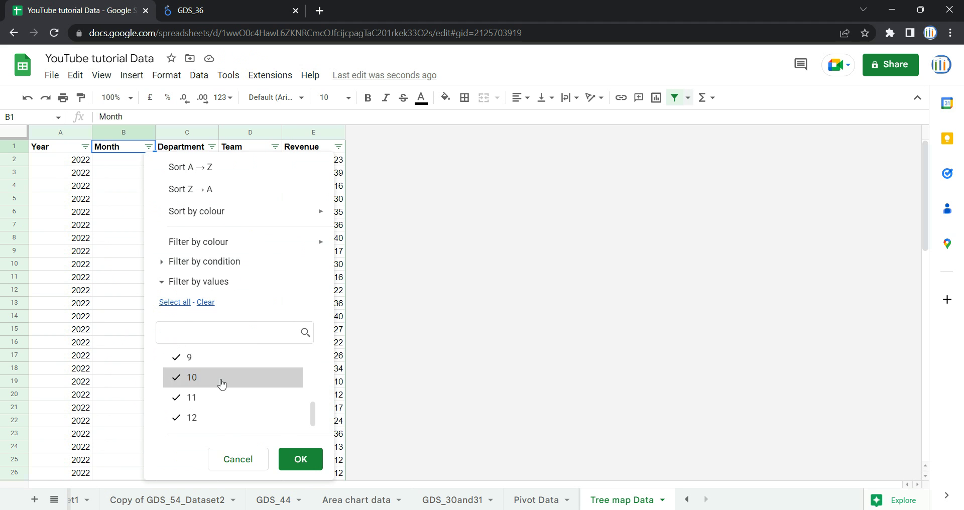
pyautogui.click(339, 224)
pyautogui.click(212, 146)
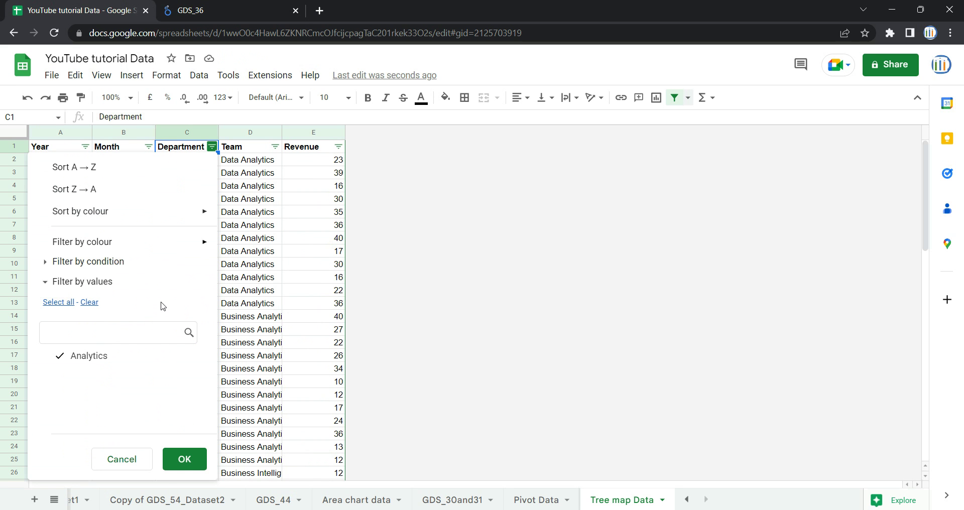
pyautogui.click(254, 262)
pyautogui.click(188, 161)
pyautogui.click(275, 147)
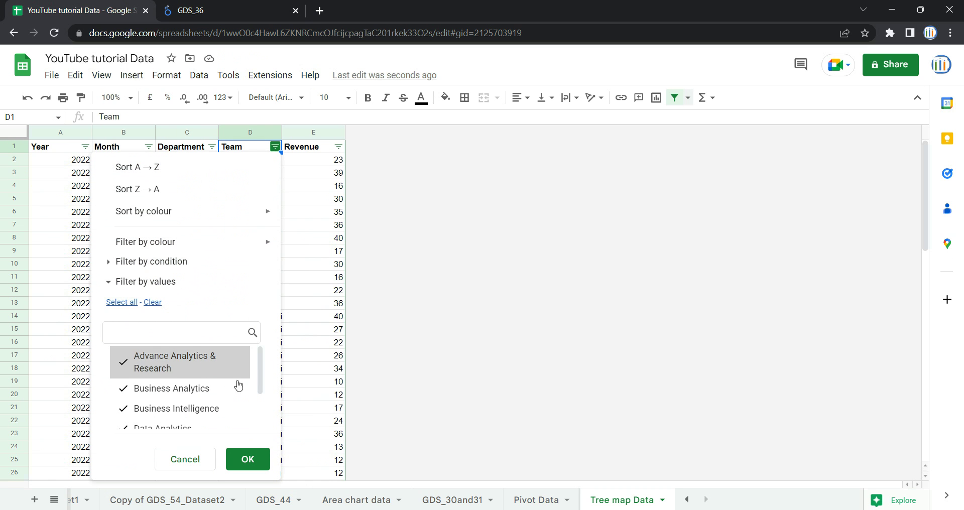
pyautogui.moveTo(258, 366); pyautogui.dragTo(263, 408)
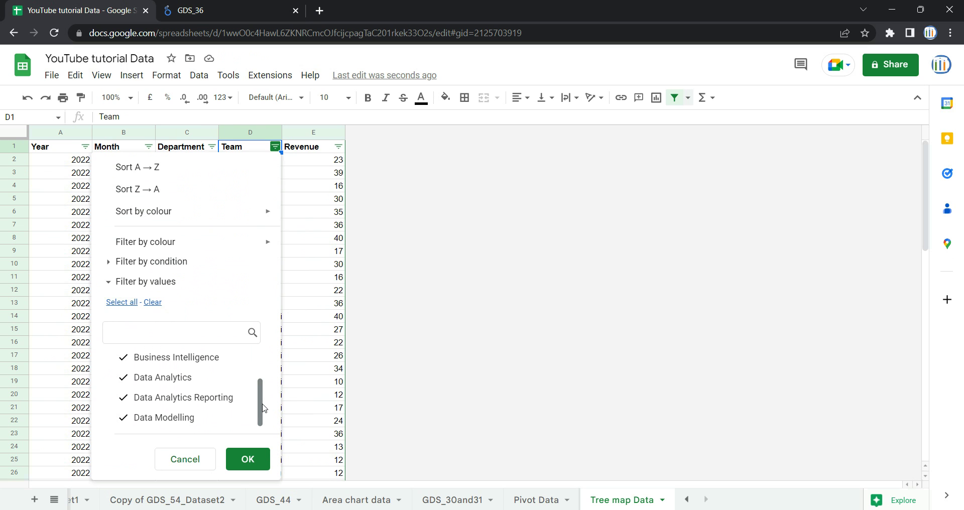
pyautogui.click(310, 229)
# Examine the Data Analytics team's monthly revenue in E2:E13 and the year, month, team and revenue of its first record.
pyautogui.moveTo(322, 163); pyautogui.dragTo(328, 306)
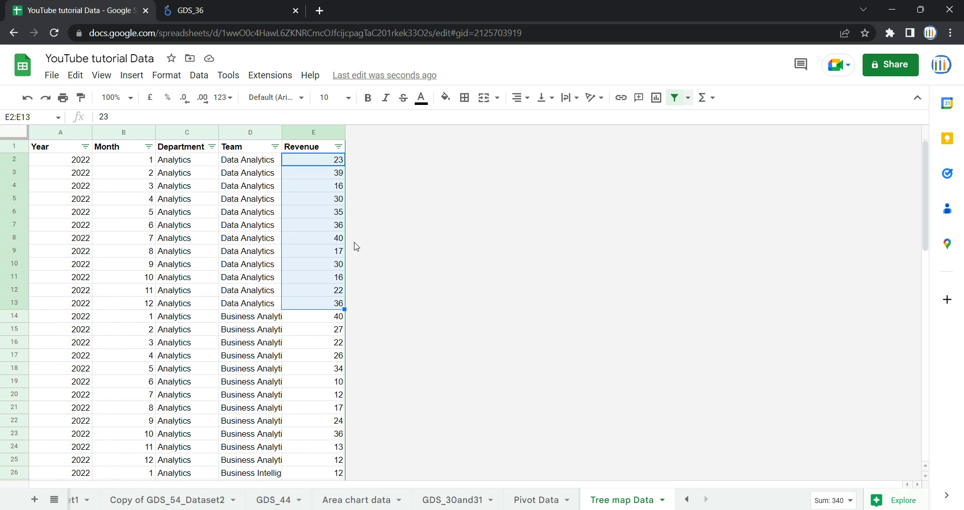
pyautogui.click(321, 147)
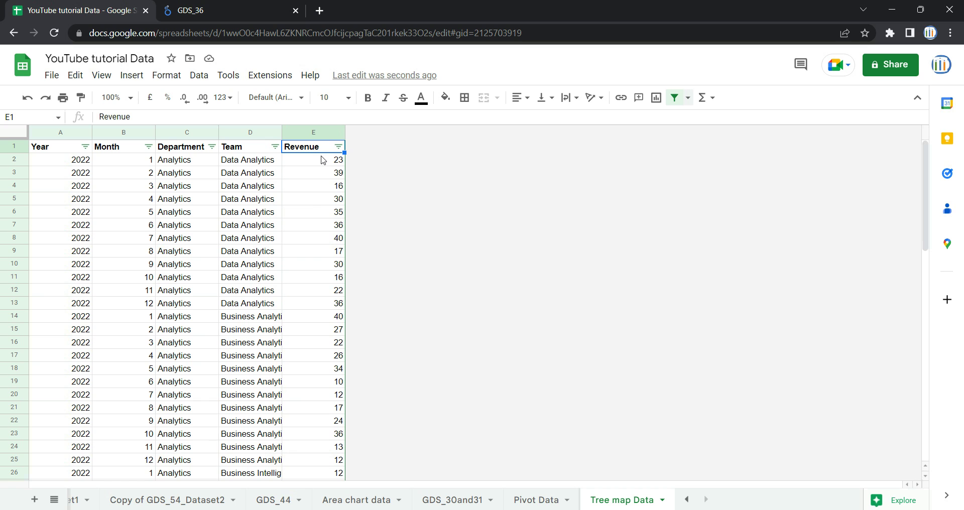
pyautogui.moveTo(110, 161); pyautogui.dragTo(86, 163)
pyautogui.click(233, 161)
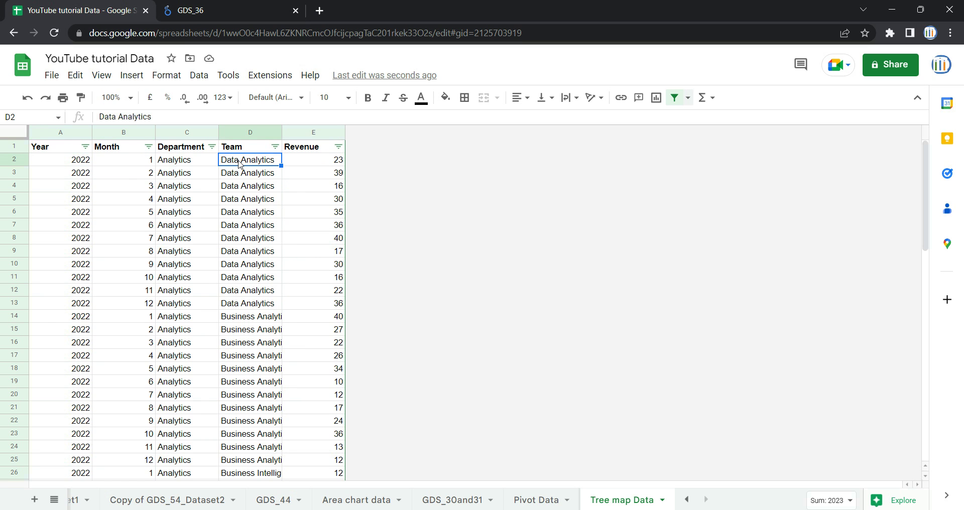
pyautogui.click(335, 161)
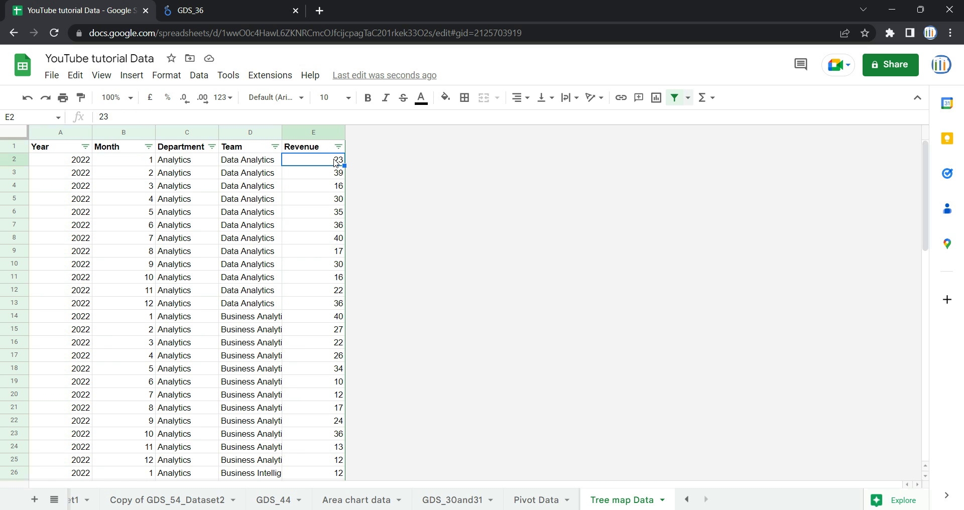
# Examine the first monthly record of each remaining team in rows 14, 26, 38, 50 and 62.
pyautogui.click(6, 318)
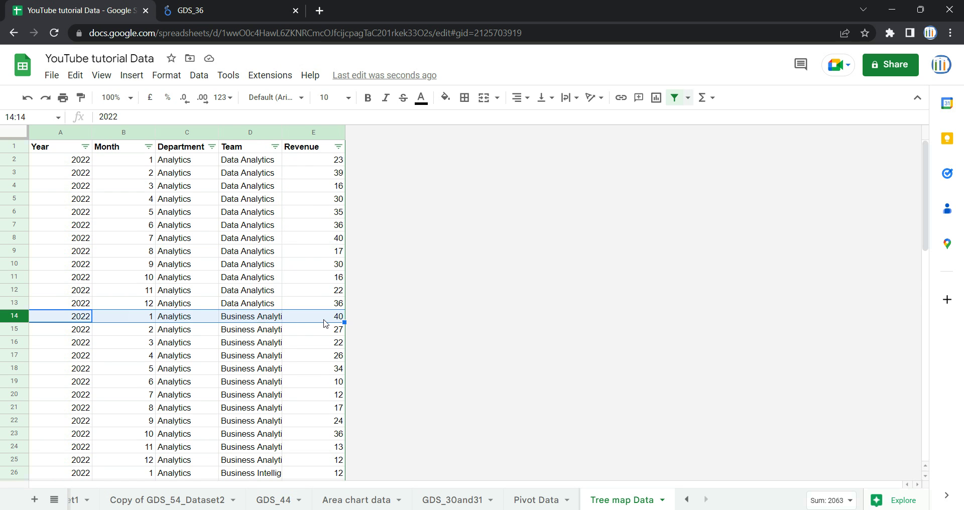
pyautogui.scroll(-4, 326, 324)
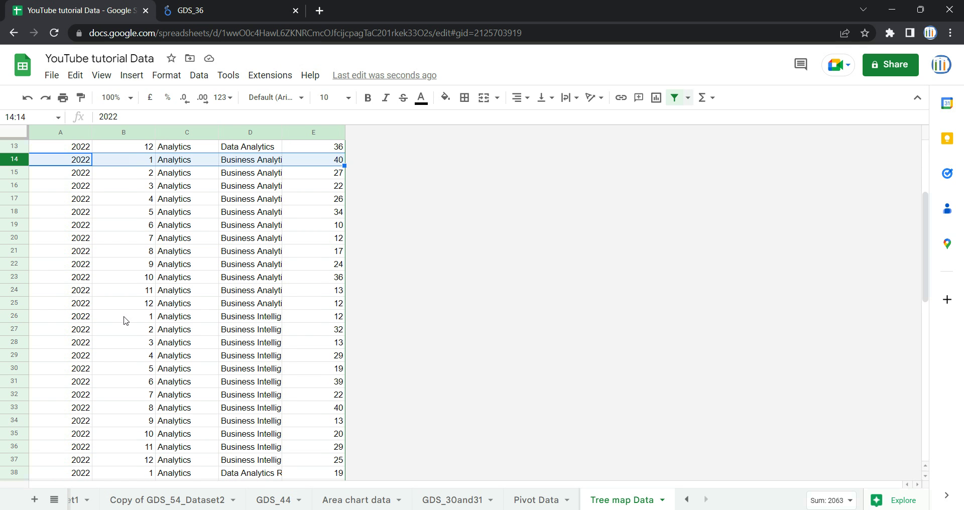
pyautogui.click(16, 320)
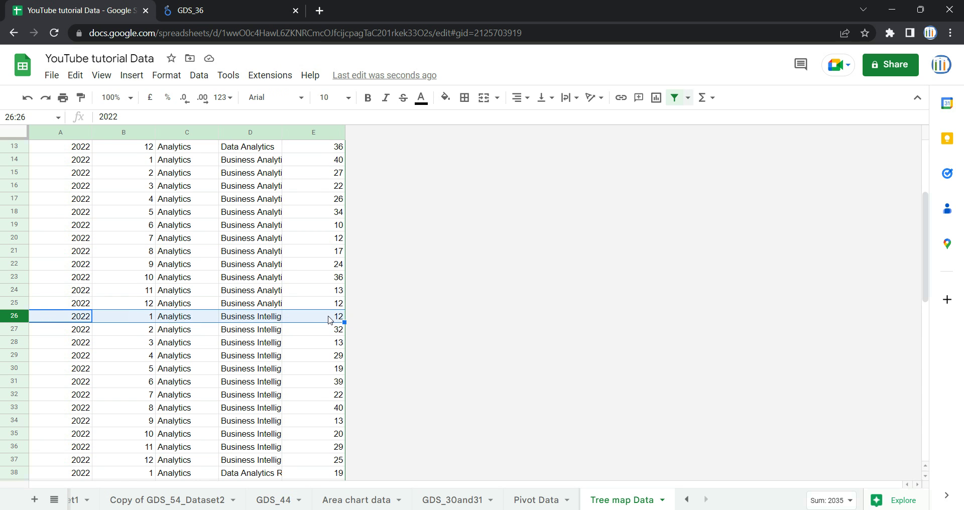
pyautogui.scroll(-4, 329, 319)
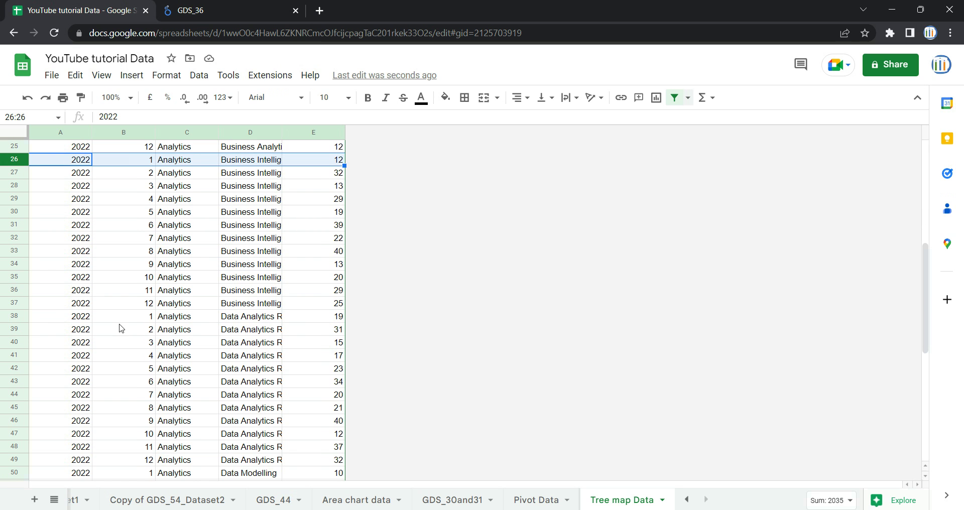
pyautogui.click(19, 316)
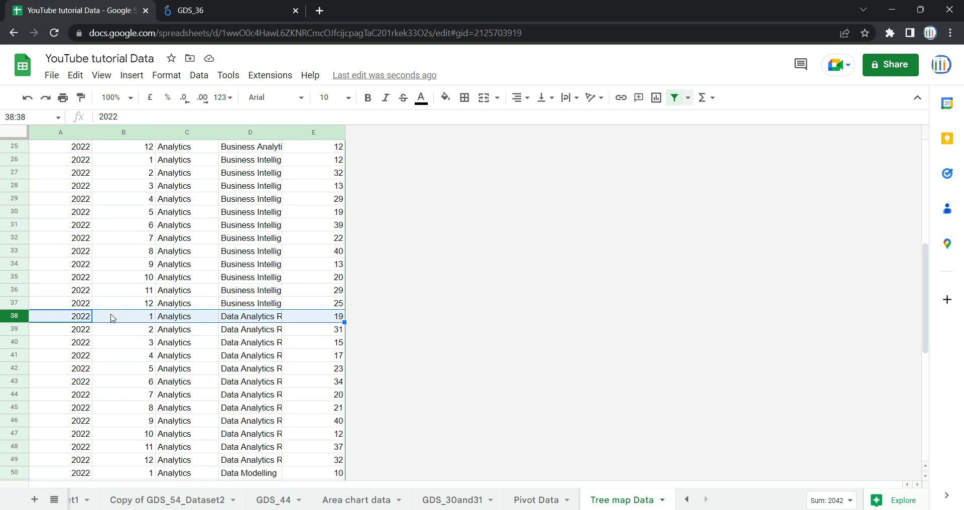
pyautogui.scroll(-5, 321, 337)
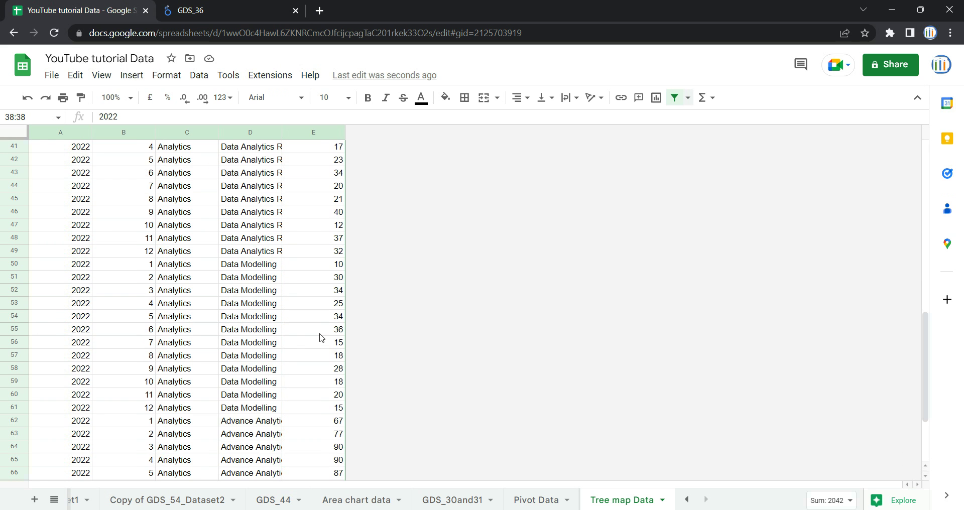
pyautogui.click(15, 262)
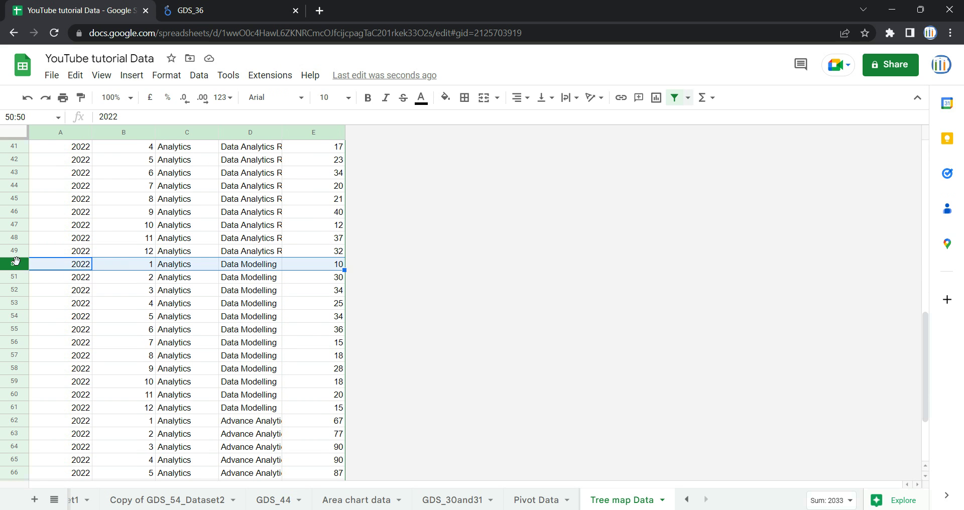
pyautogui.scroll(-3, 327, 270)
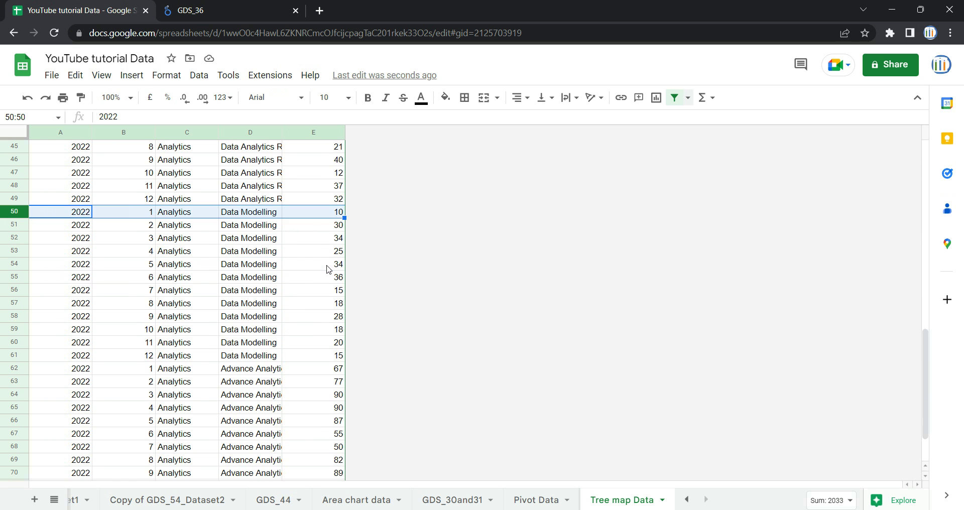
pyautogui.click(13, 305)
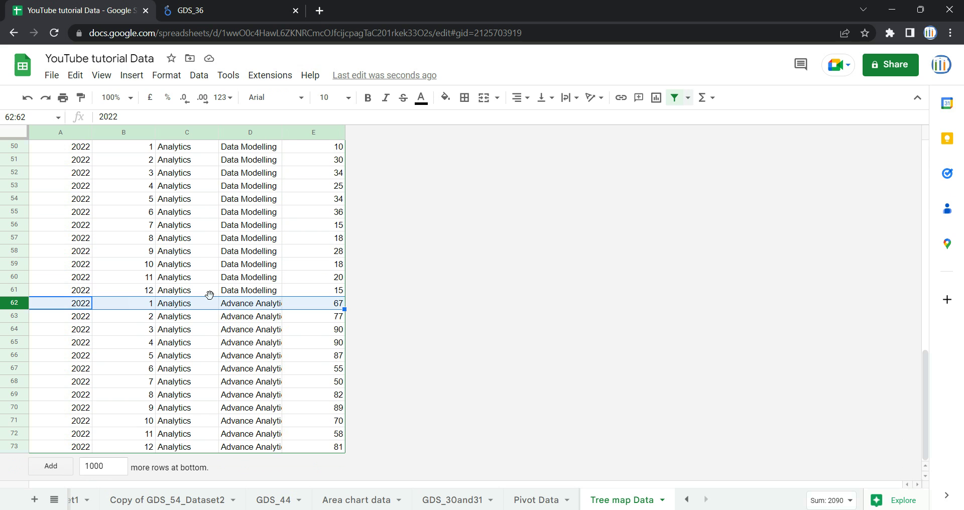
pyautogui.scroll(15, 209, 295)
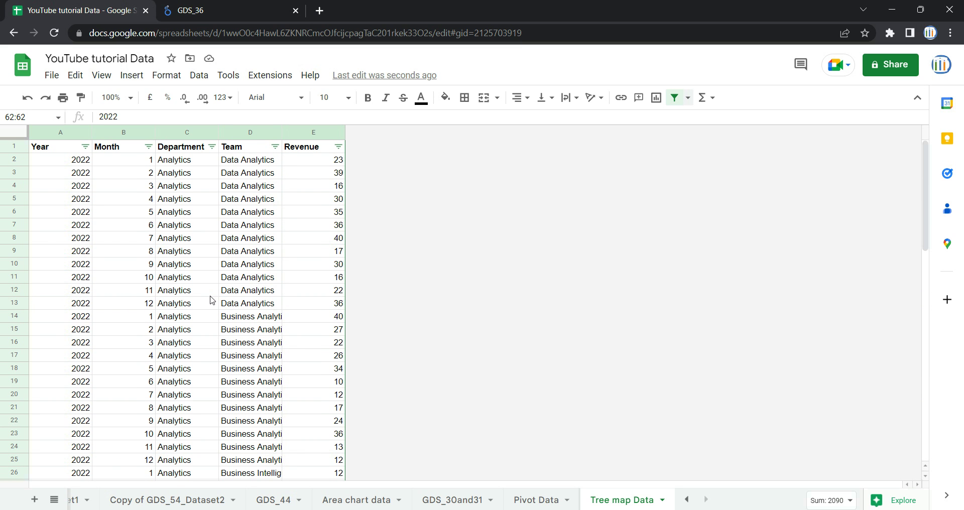
# Compare the Department column with the Team column as the two levels of the data hierarchy.
pyautogui.click(245, 132)
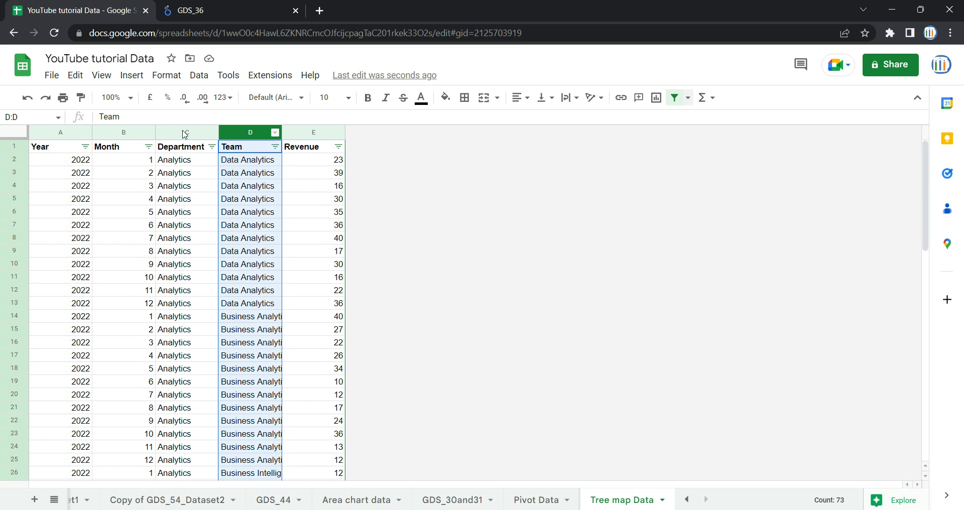
pyautogui.click(182, 129)
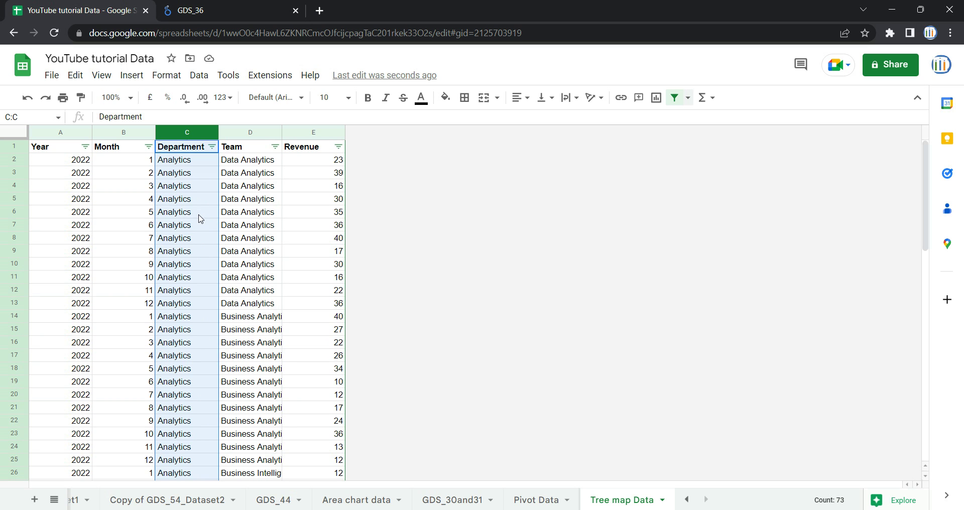
pyautogui.click(261, 133)
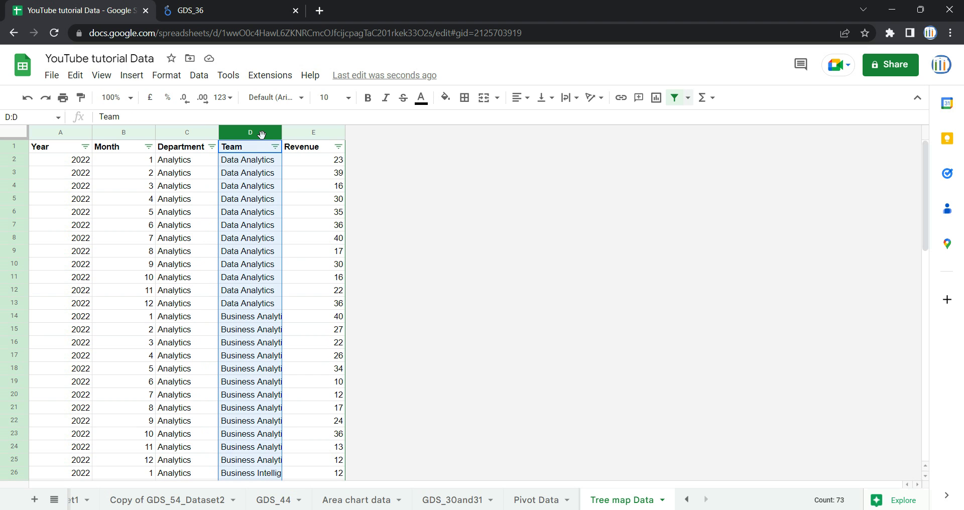
# Switch to the GDS_36 report in Data Studio and inspect the Analytics header and Data Analytics tile of the tree map.
pyautogui.click(273, 10)
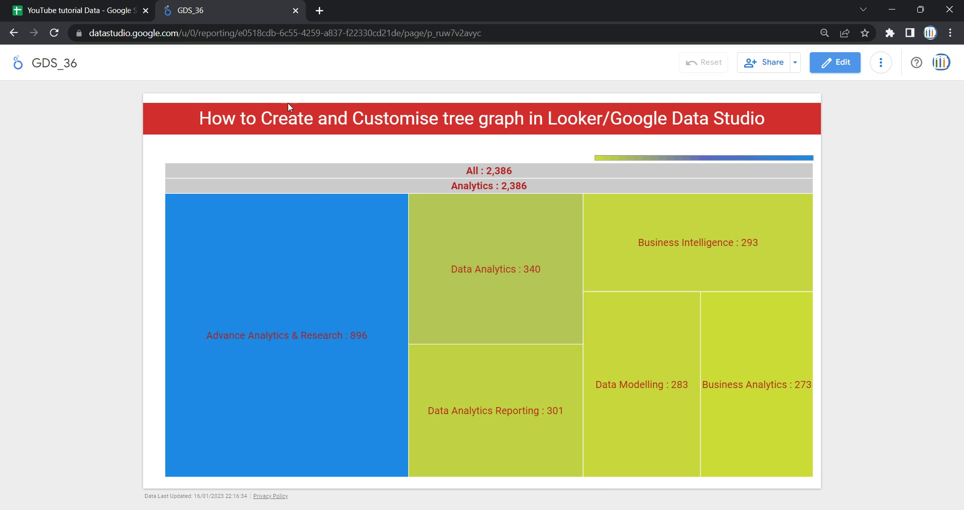
pyautogui.moveTo(309, 196)
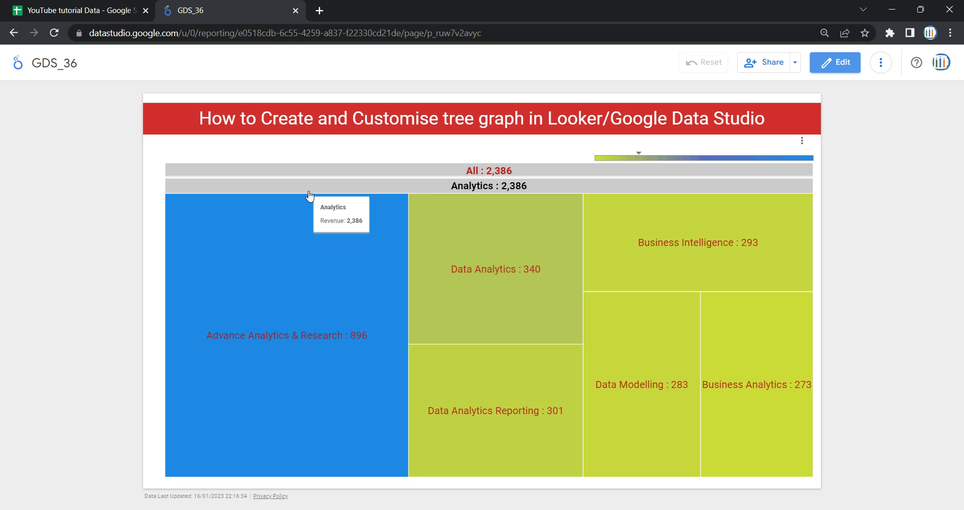
pyautogui.moveTo(492, 288)
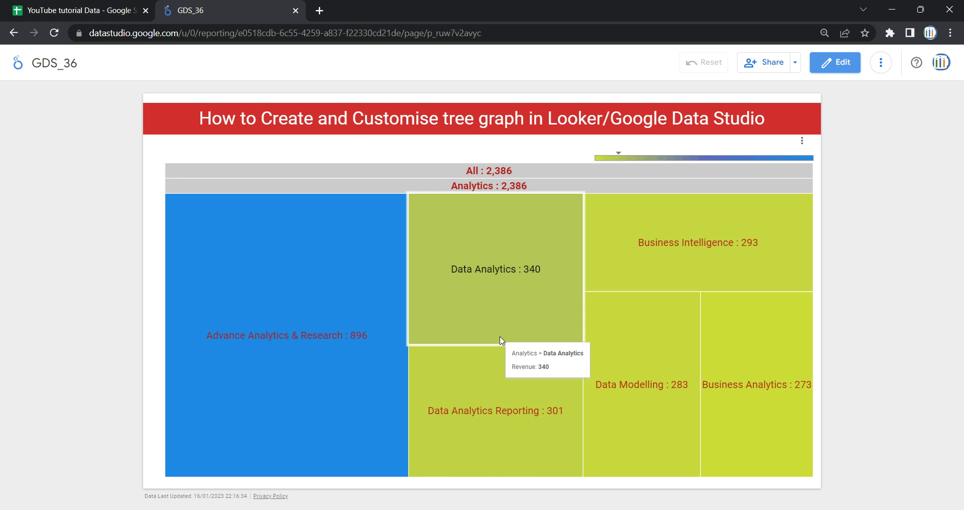
# Return to the spreadsheet in Google Sheets and review the Department and Team columns behind the tree map's levels.
pyautogui.click(101, 10)
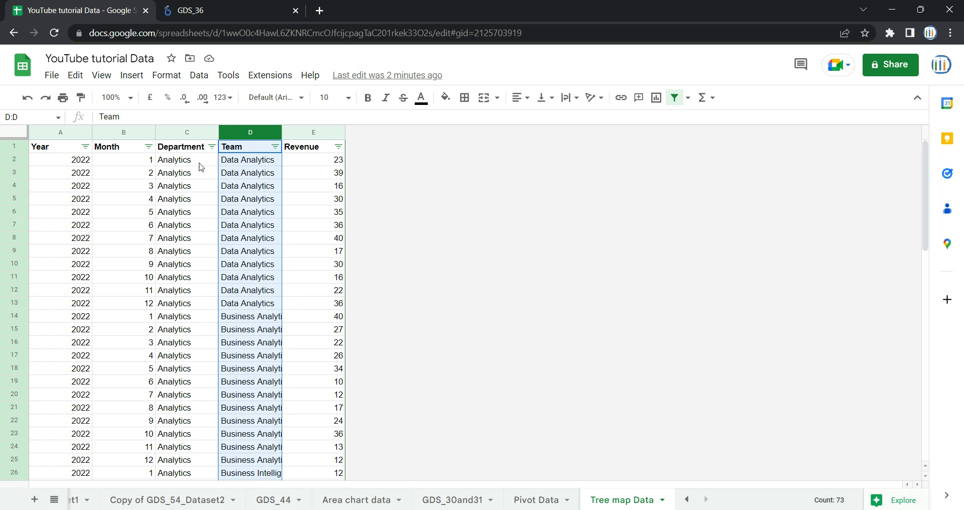
pyautogui.click(197, 133)
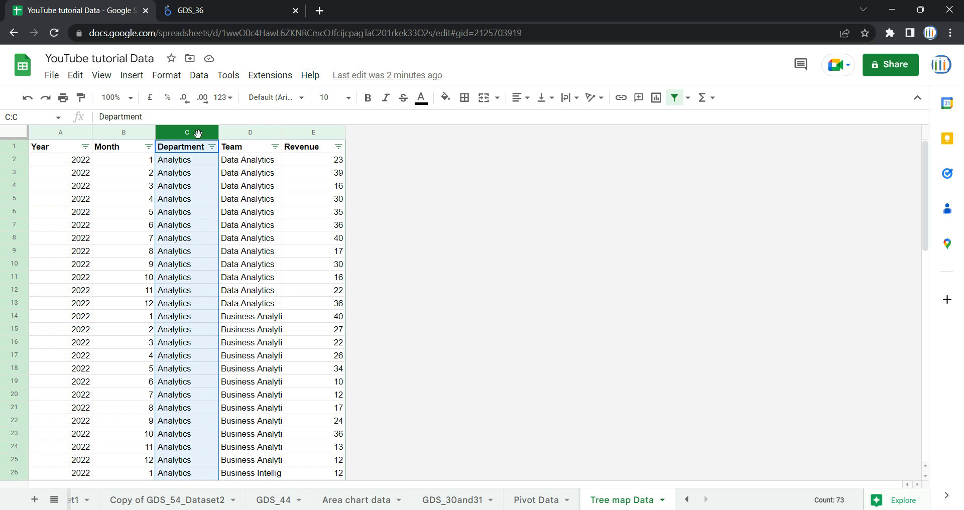
pyautogui.click(248, 133)
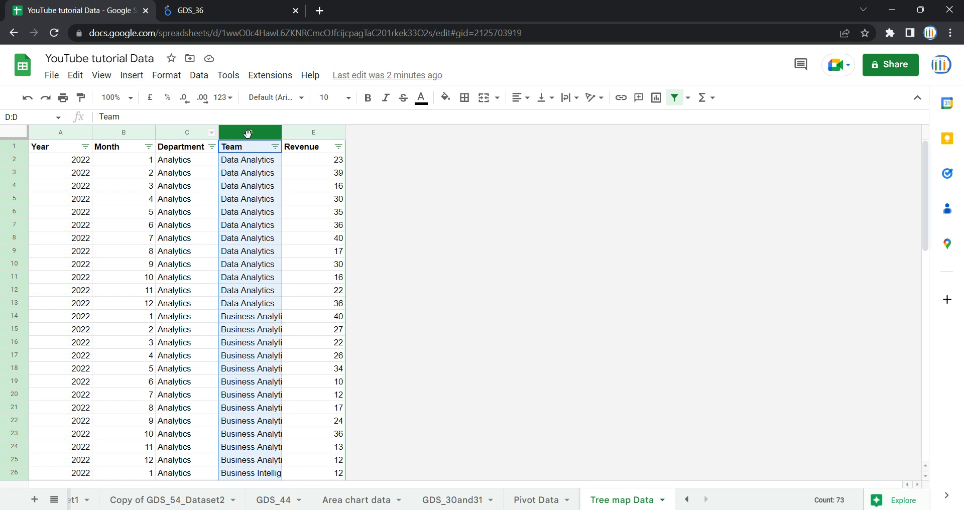
# Go back to the GDS_36 report in Data Studio and inspect the revenue of the individual team tiles in the tree map.
pyautogui.click(245, 5)
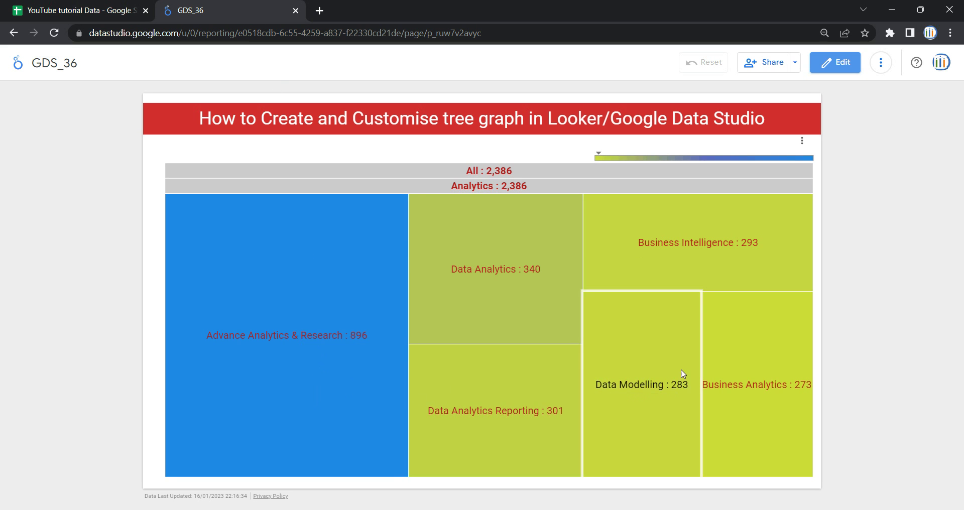
pyautogui.moveTo(364, 256)
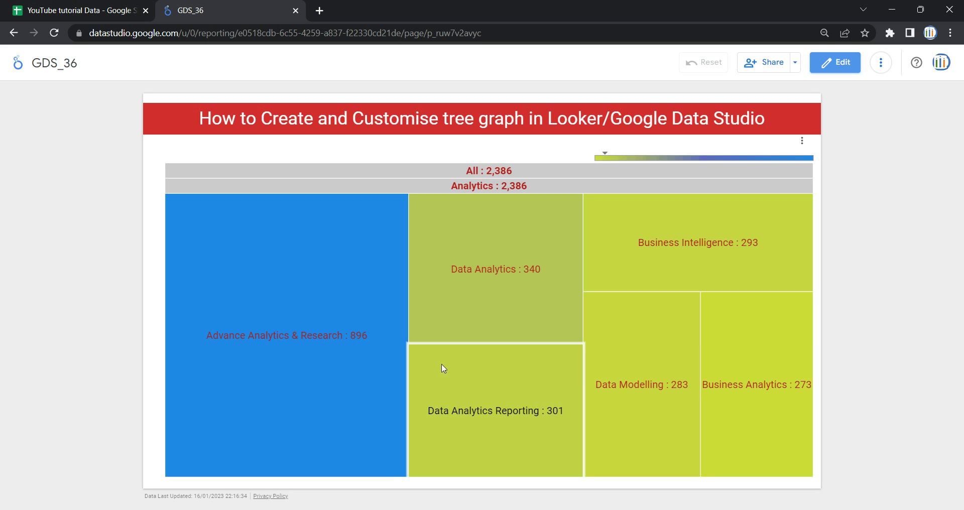
pyautogui.moveTo(463, 190)
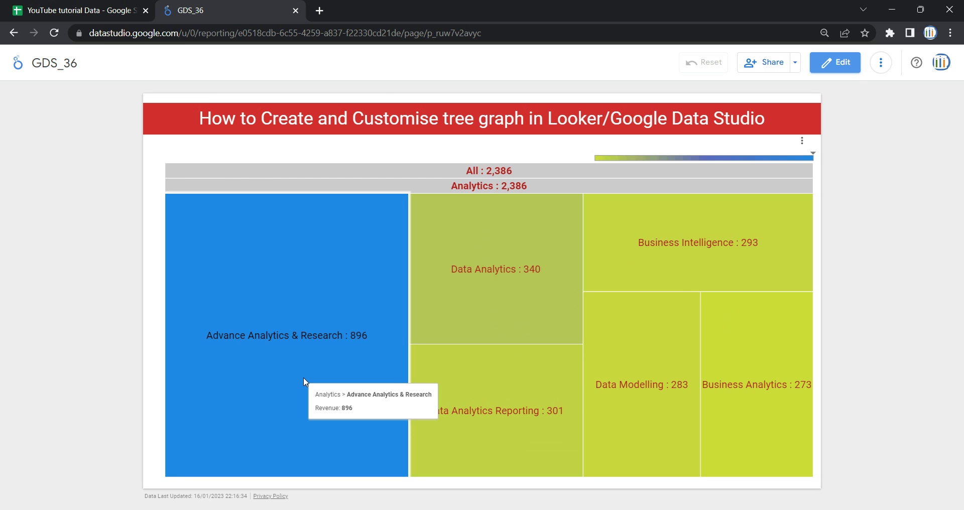
# Switch to the spreadsheet in Google Sheets, review the Year to Revenue columns together, and return to the GDS_36 report in Data Studio.
pyautogui.click(54, 6)
pyautogui.moveTo(320, 130); pyautogui.dragTo(67, 133)
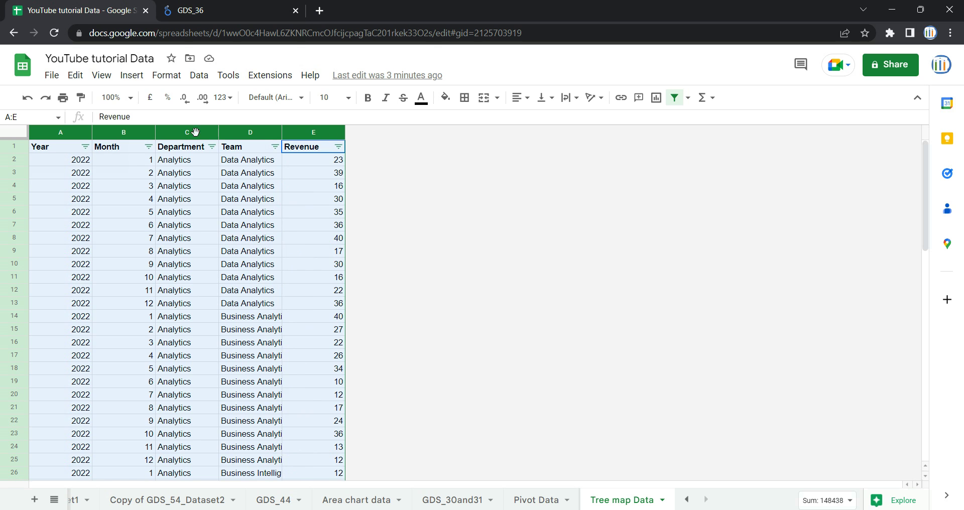
pyautogui.click(234, 5)
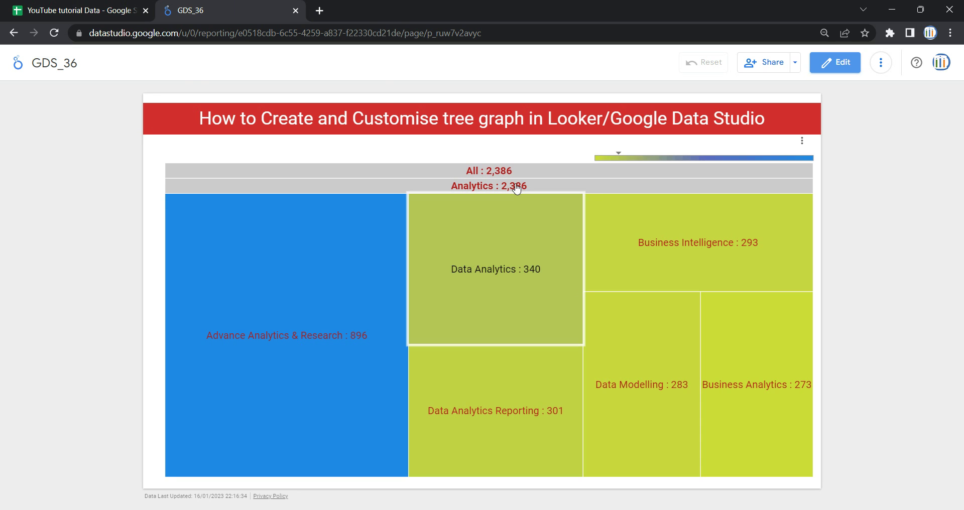
# Open the GDS_36 report for editing and add a new blank page after the tree map page.
pyautogui.click(839, 71)
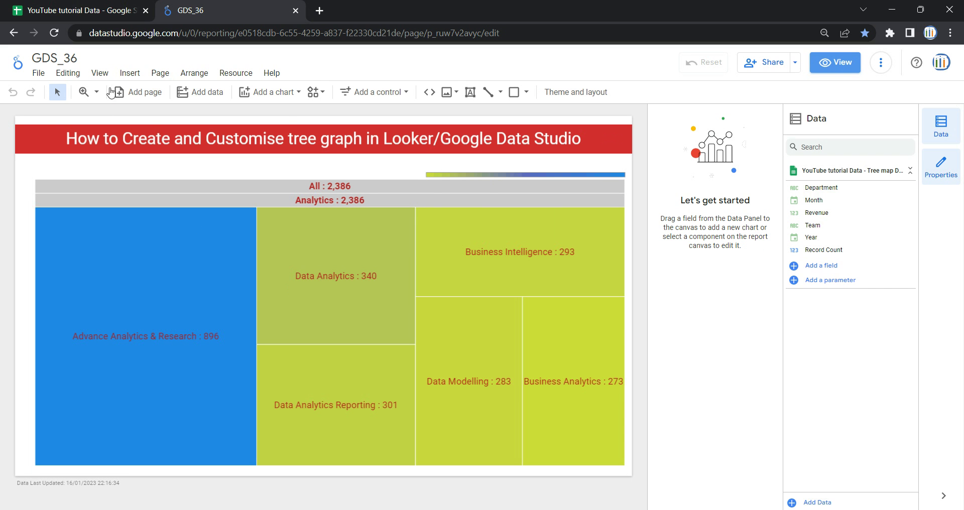
pyautogui.click(153, 75)
pyautogui.click(180, 95)
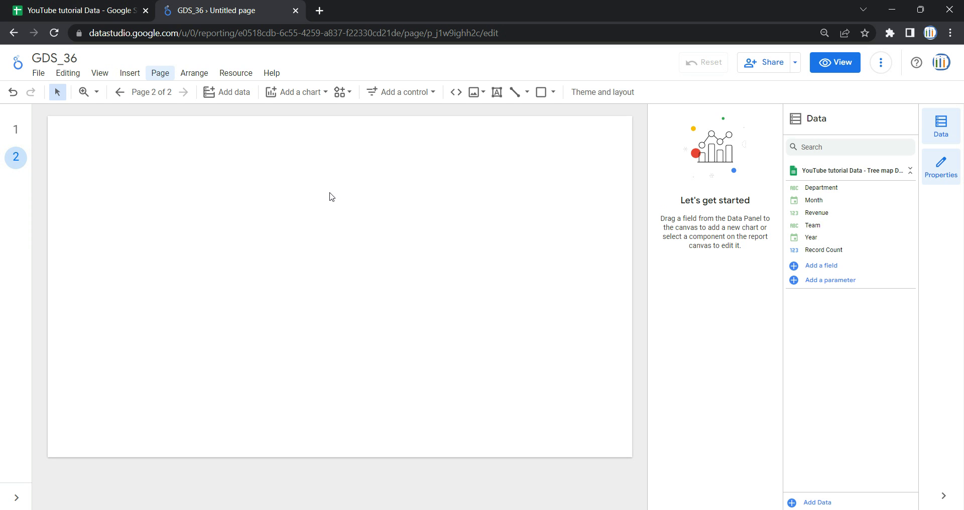
pyautogui.hotkey('ctrl', '0')
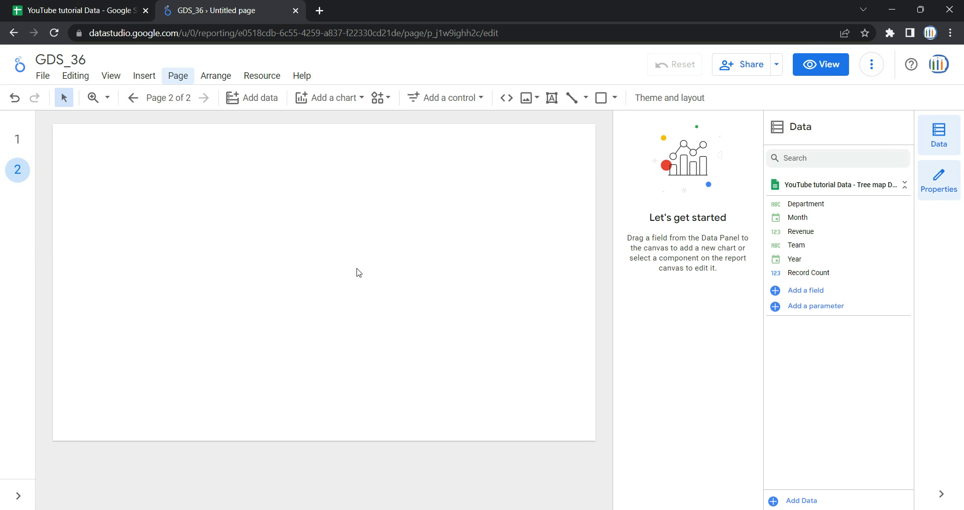
# Review the report's added data sources and the Google connectors available for adding another one, without connecting anything.
pyautogui.click(261, 76)
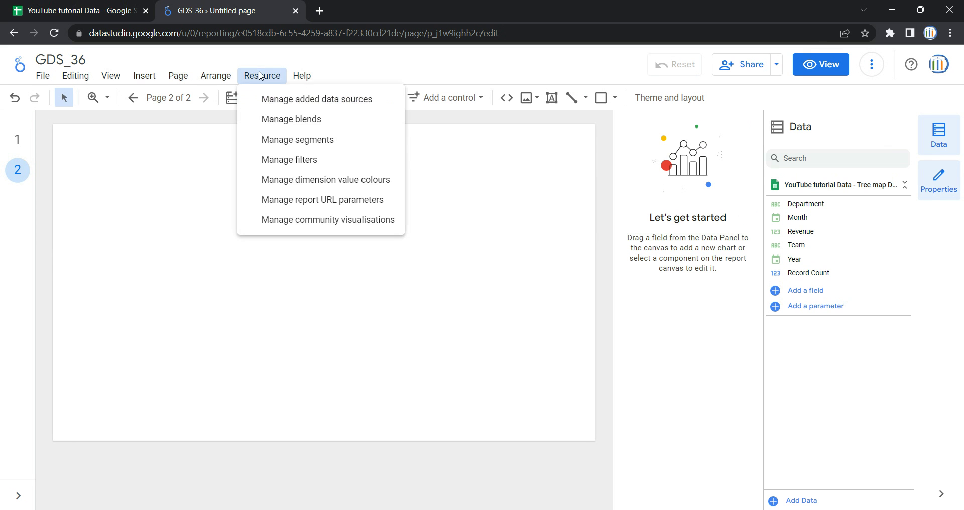
pyautogui.click(266, 99)
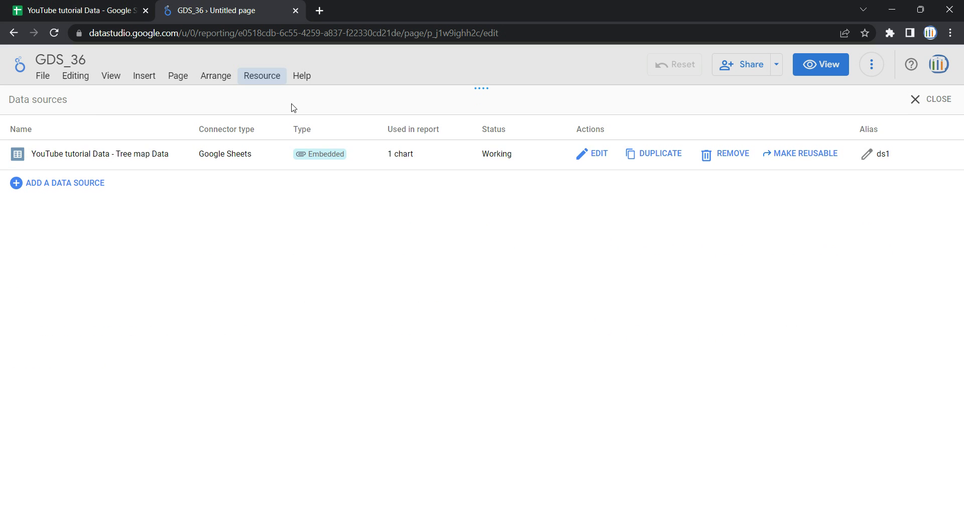
pyautogui.click(52, 183)
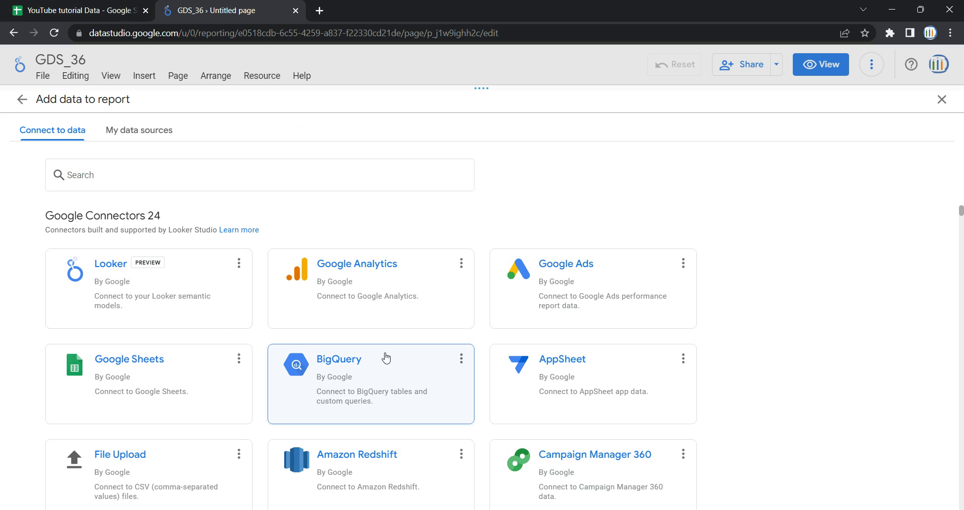
pyautogui.scroll(-2, 387, 362)
pyautogui.scroll(2, 280, 269)
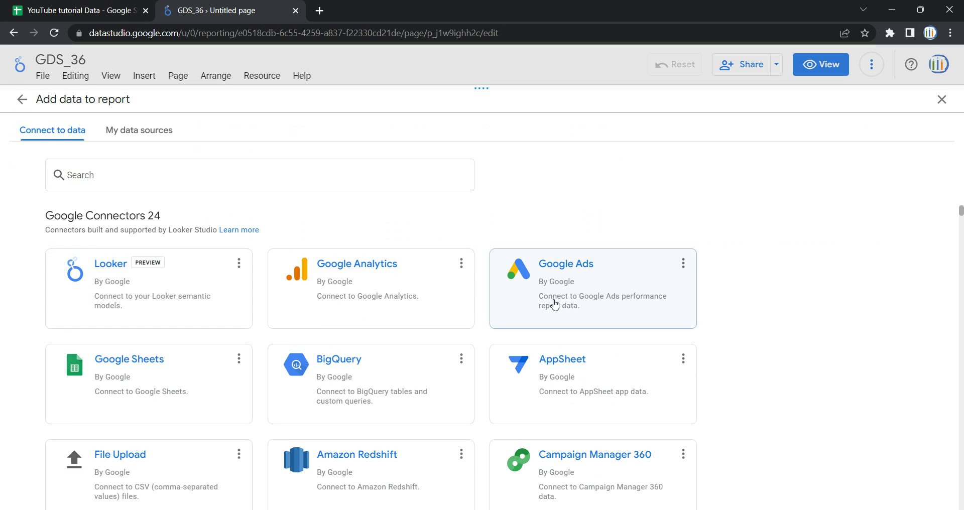
pyautogui.click(942, 99)
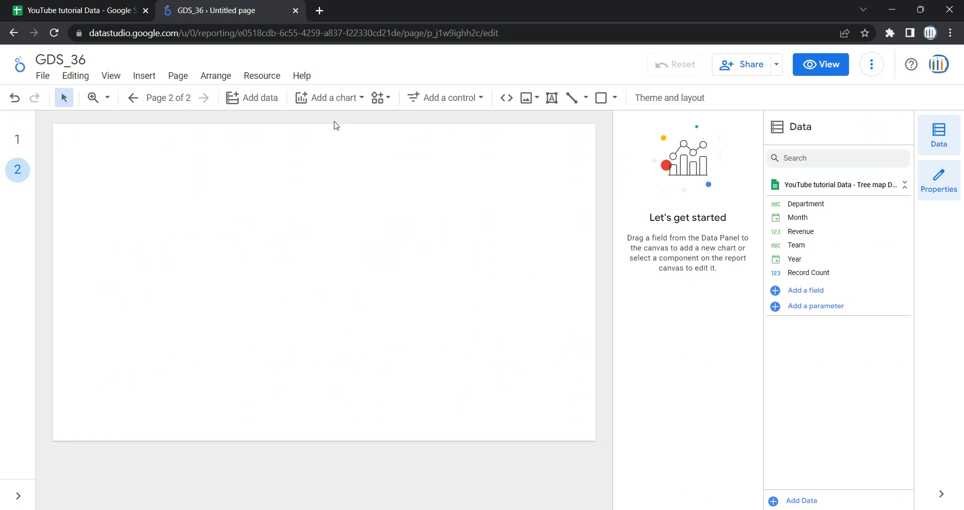
# Insert a treemap chart on the blank second page, sized to cover most of the canvas.
pyautogui.click(358, 103)
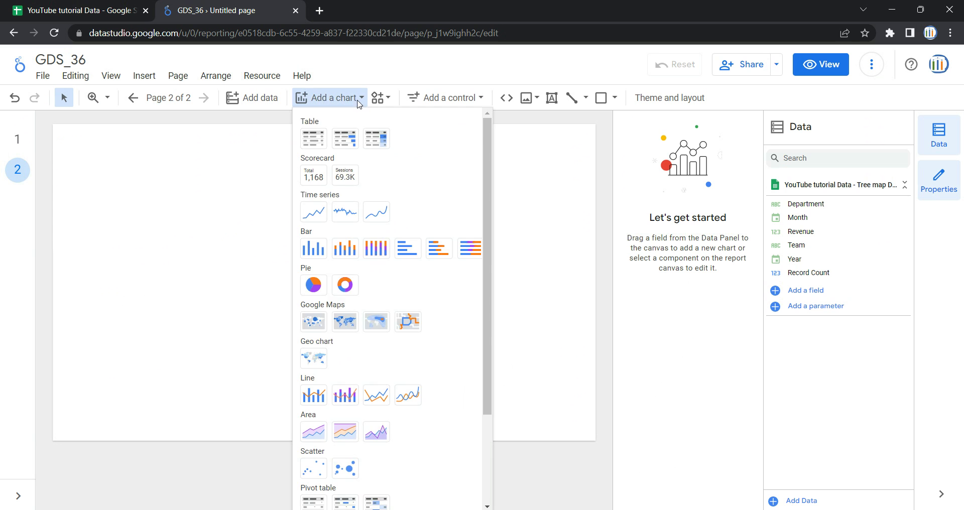
pyautogui.scroll(-3, 380, 369)
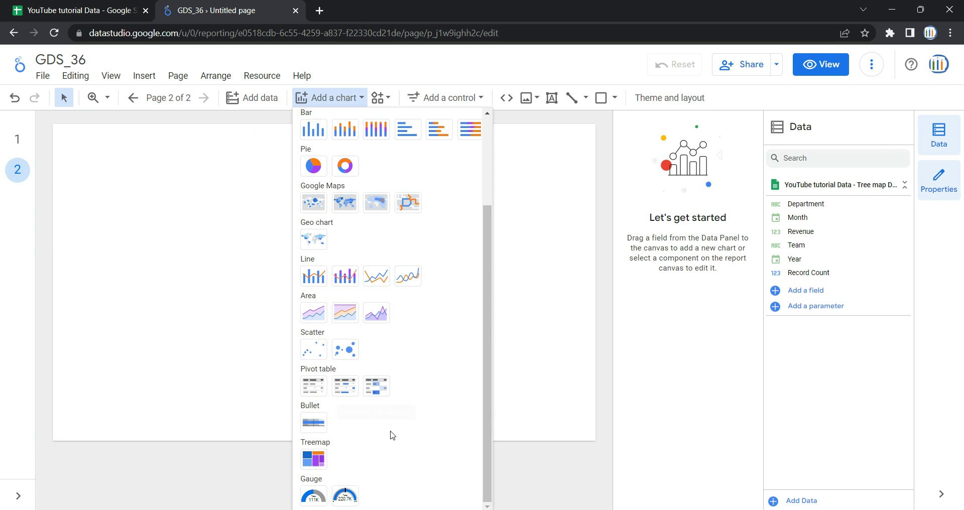
pyautogui.click(319, 458)
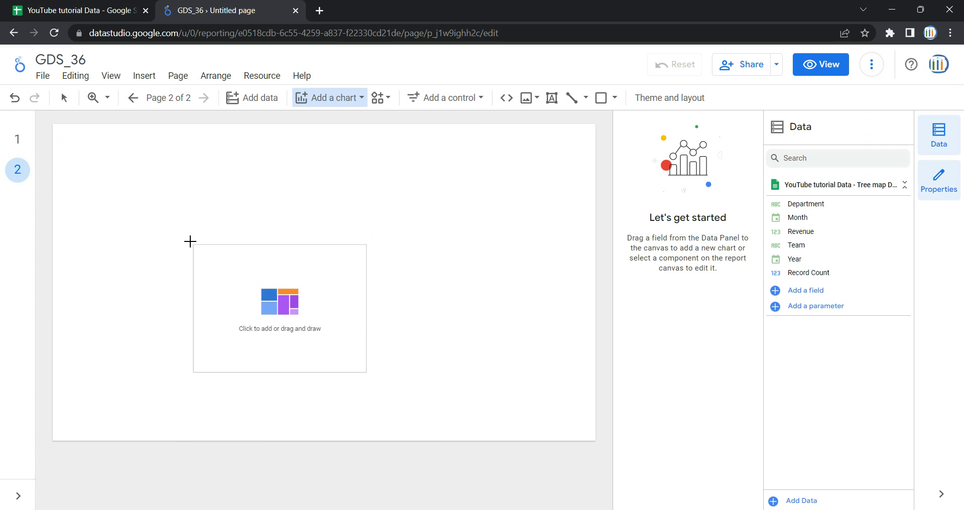
pyautogui.moveTo(78, 151); pyautogui.dragTo(582, 418)
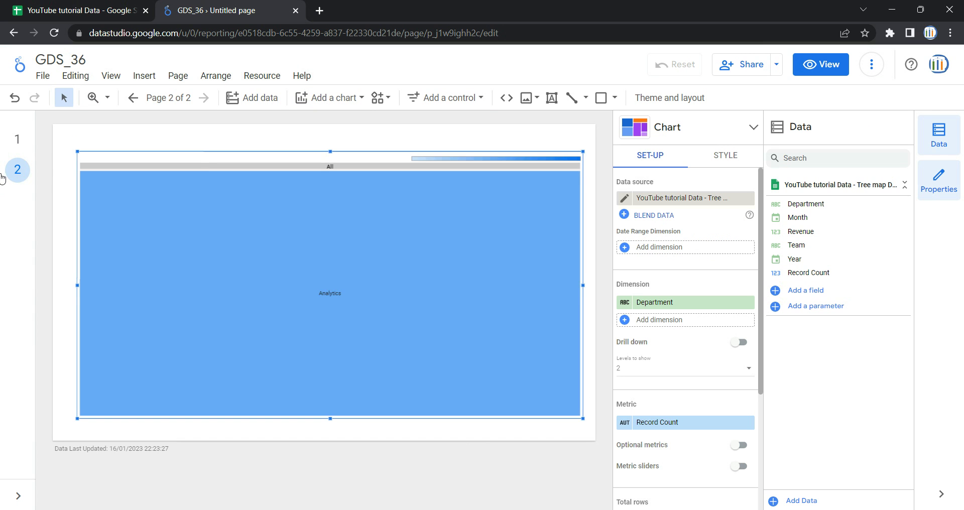
# Copy the red title banner from page 1 to page 2 and align it with the page's upper edge, above the treemap.
pyautogui.click(18, 139)
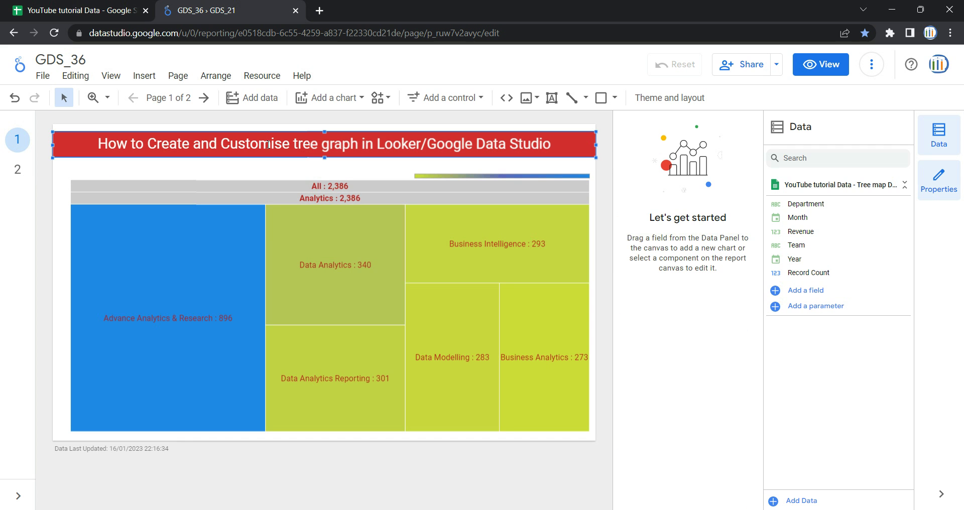
pyautogui.click(18, 170)
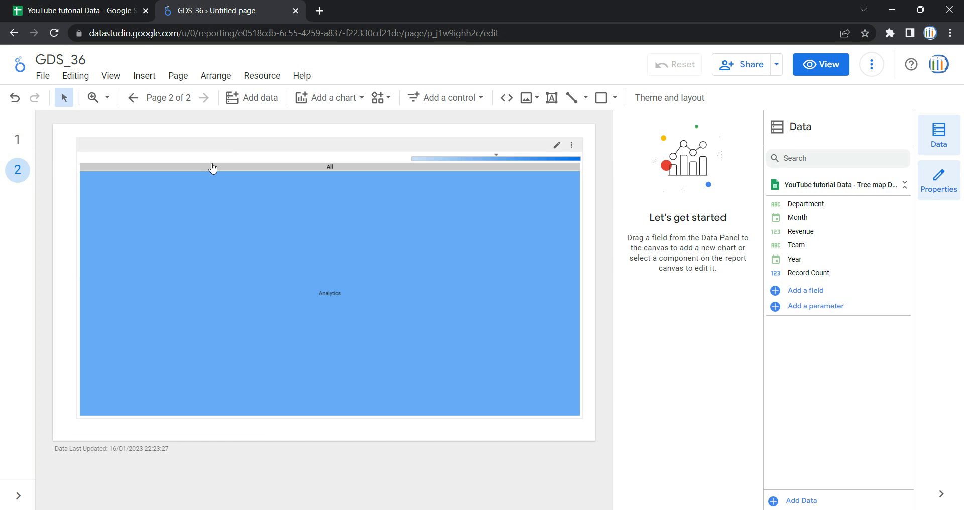
pyautogui.hotkey('ctrl', 'v')
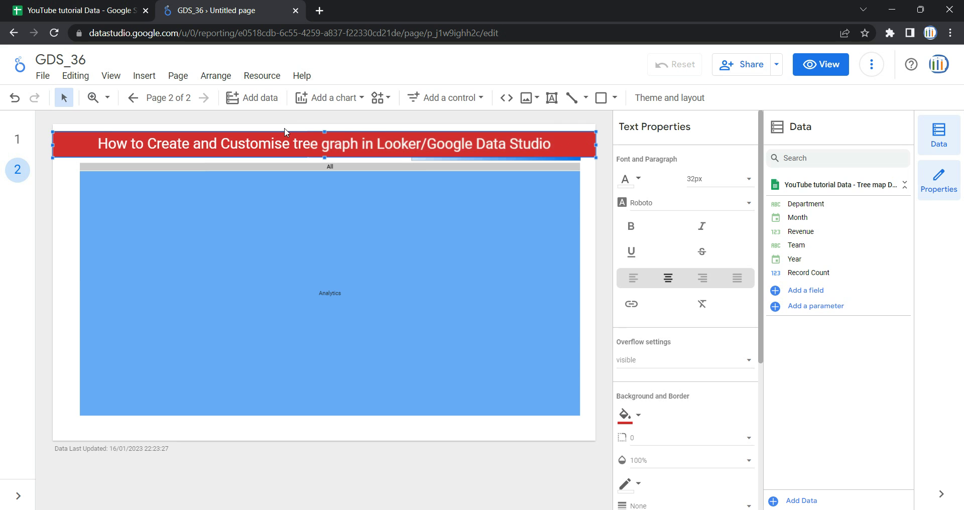
pyautogui.moveTo(284, 132); pyautogui.dragTo(285, 129)
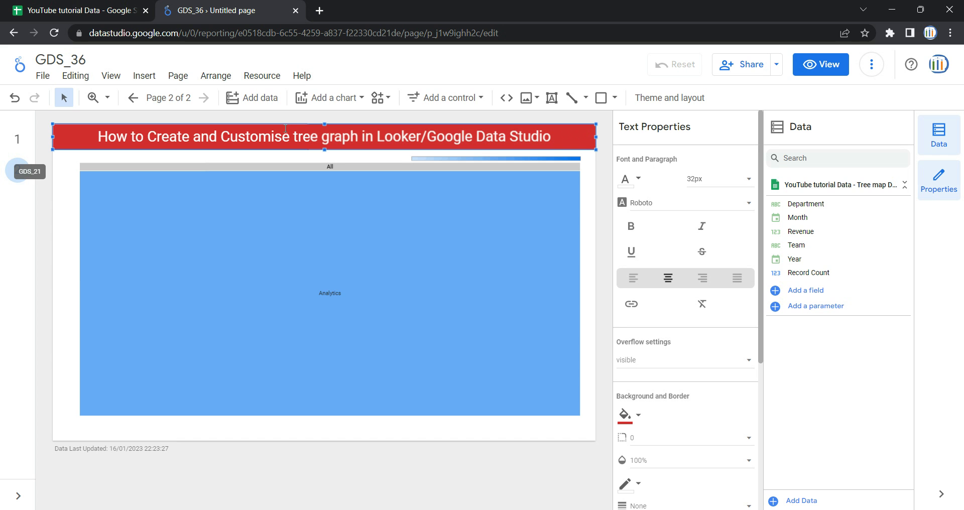
pyautogui.click(415, 438)
# Look through the set-up and style options of the new treemap on page 2.
pyautogui.moveTo(411, 346)
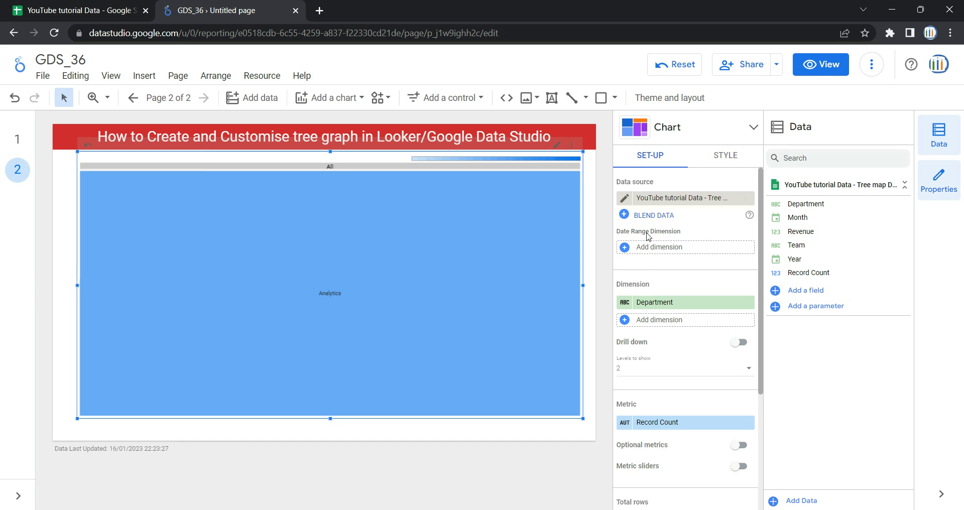
pyautogui.scroll(-4, 665, 343)
pyautogui.scroll(4, 665, 343)
pyautogui.click(736, 159)
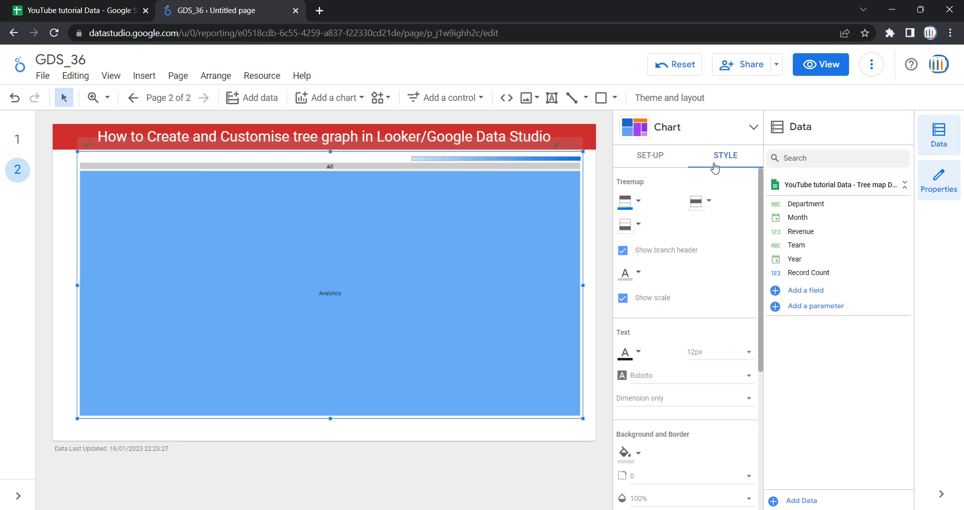
pyautogui.click(659, 160)
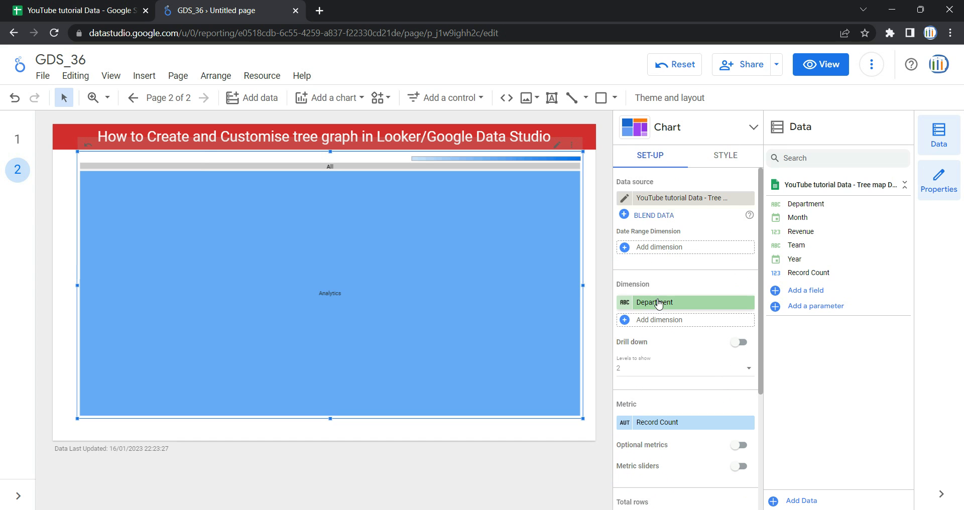
pyautogui.moveTo(335, 261)
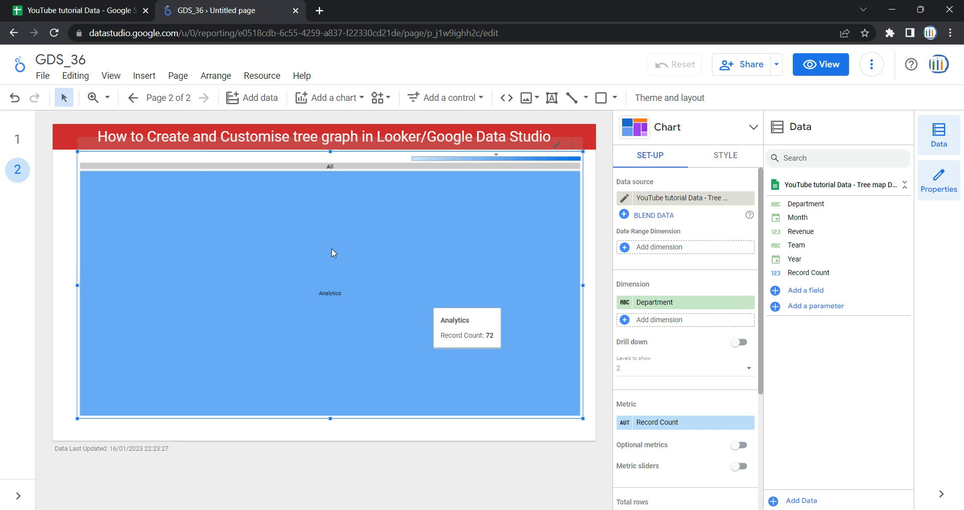
# Check the source columns from Year to Revenue in the Google Sheets spreadsheet and come back to the Data Studio report.
pyautogui.click(112, 7)
pyautogui.click(265, 291)
pyautogui.moveTo(311, 132); pyautogui.dragTo(84, 133)
pyautogui.click(245, 5)
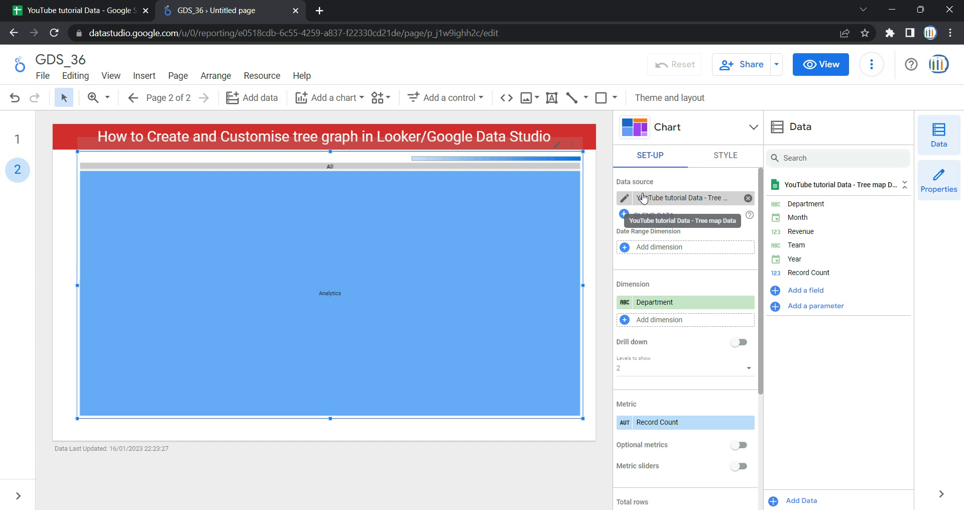
# Examine the data sources the treemap could use and the connectors for adding data, keeping the current source.
pyautogui.click(670, 200)
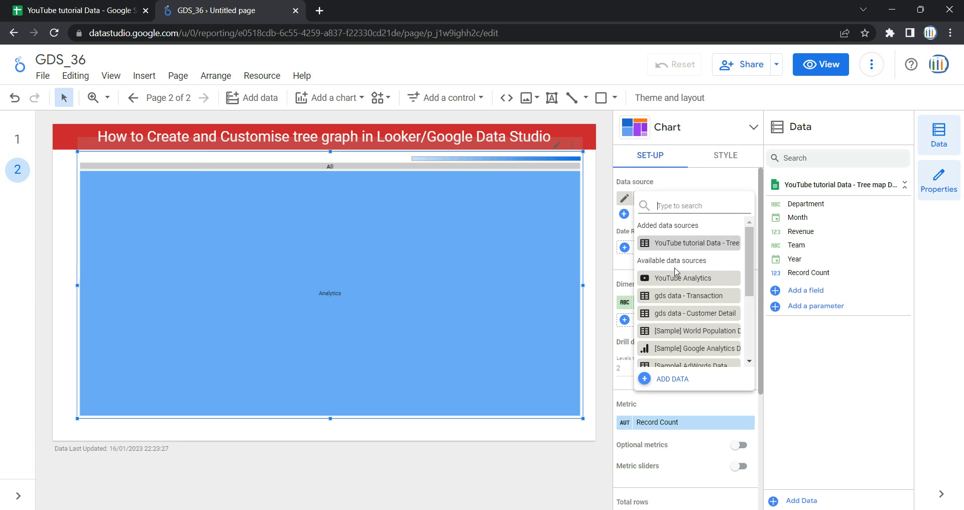
pyautogui.scroll(-3, 686, 291)
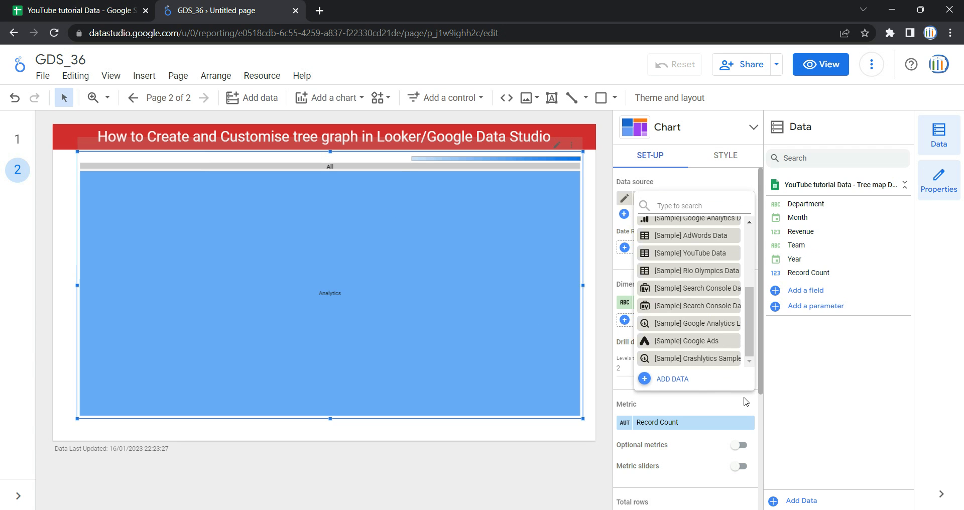
pyautogui.click(659, 383)
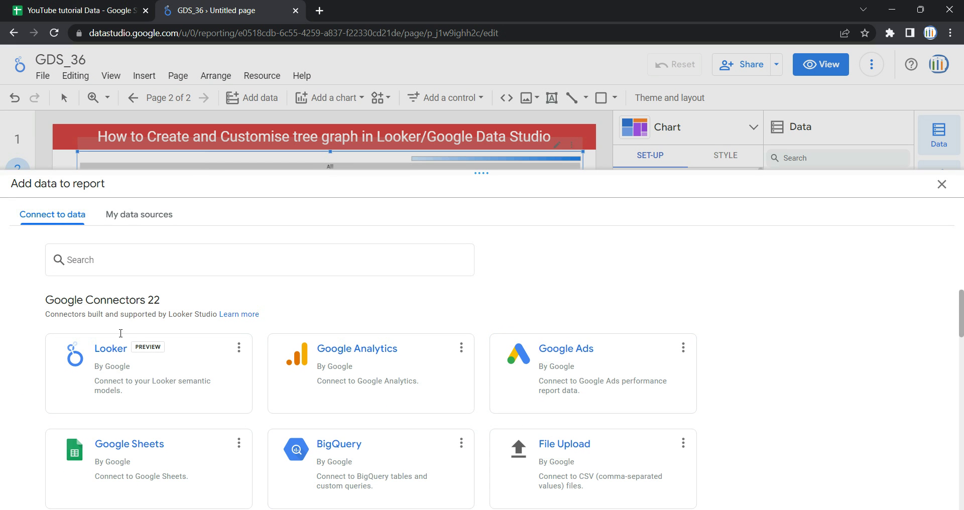
pyautogui.scroll(3, 280, 387)
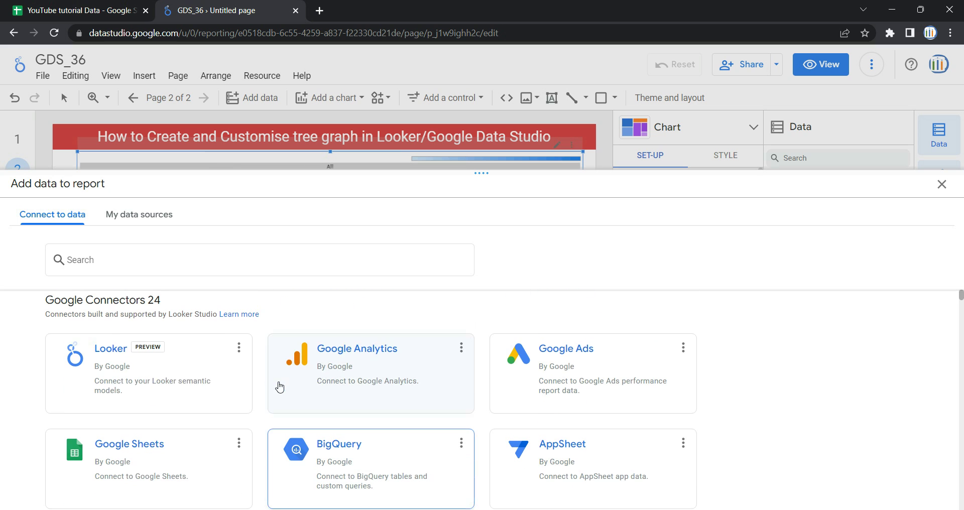
pyautogui.scroll(-3, 157, 400)
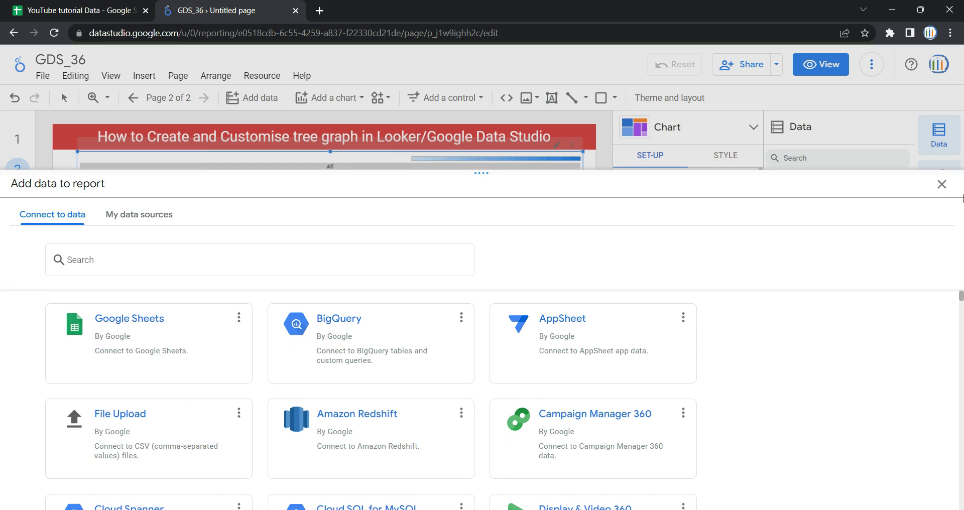
pyautogui.click(941, 184)
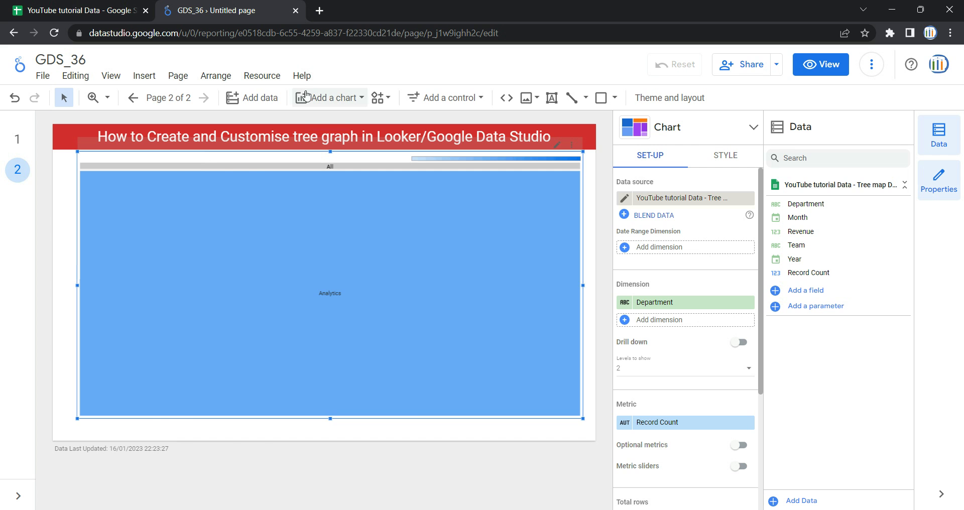
# Switch to Google Sheets to inspect the Month and Year columns, and return to the treemap in Data Studio.
pyautogui.click(112, 9)
pyautogui.click(140, 199)
pyautogui.click(121, 132)
pyautogui.click(73, 132)
pyautogui.click(221, 10)
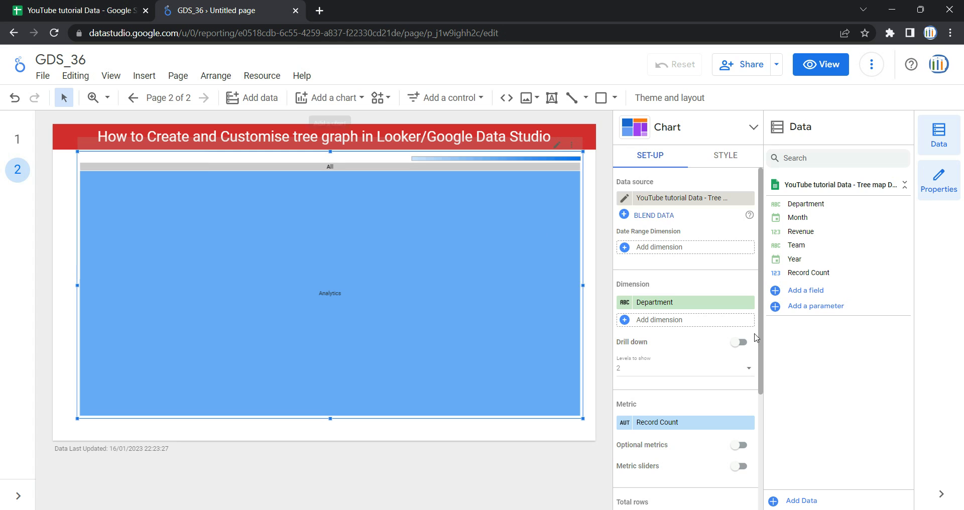
# Check which fields are available for the treemap's date range dimension and for replacing its Department dimension.
pyautogui.click(656, 247)
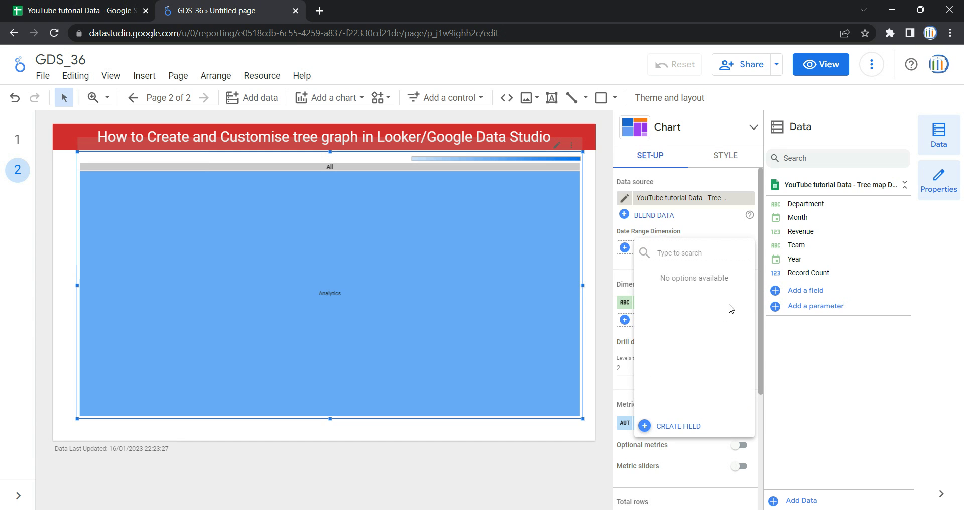
pyautogui.click(798, 380)
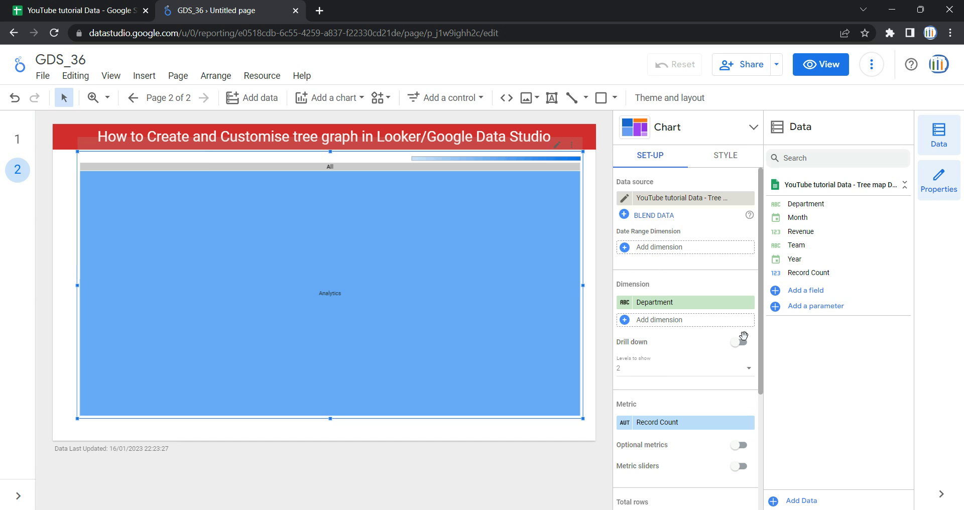
pyautogui.click(673, 303)
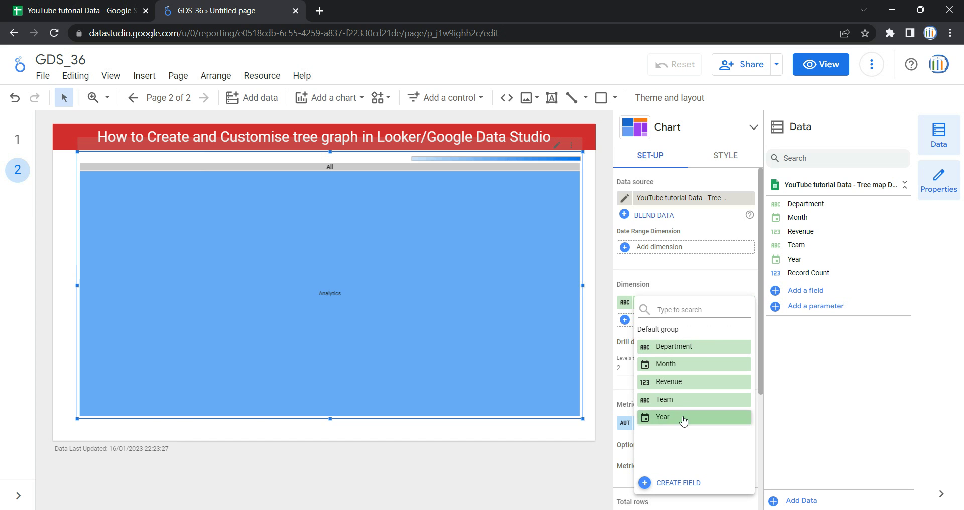
# Switch to Google Sheets to check the Department column of the Tree map Data sheet, and return to the Data Studio report.
pyautogui.click(31, 4)
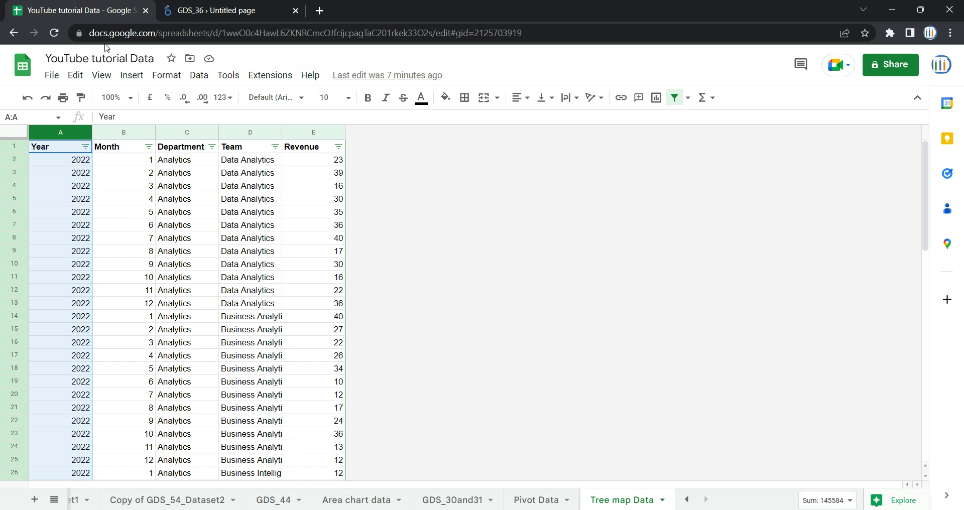
pyautogui.click(152, 187)
pyautogui.click(185, 134)
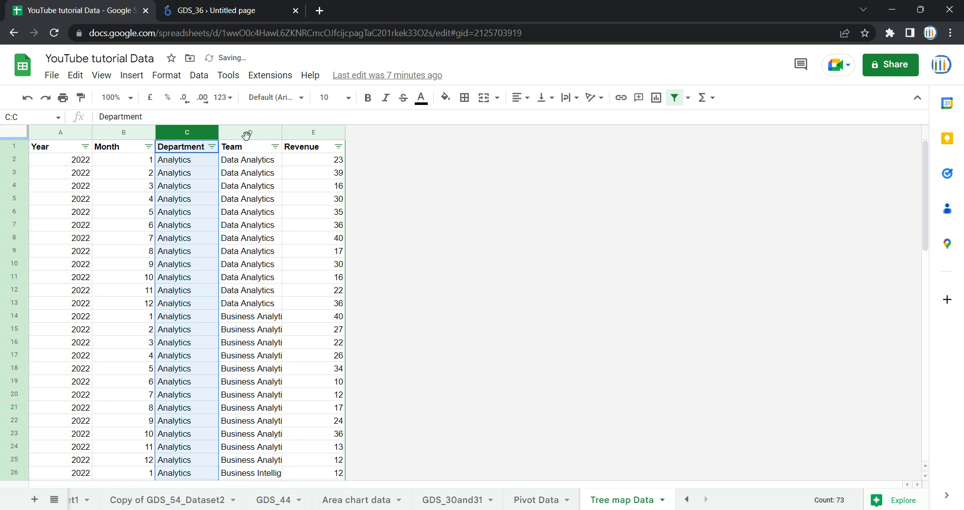
pyautogui.click(231, 11)
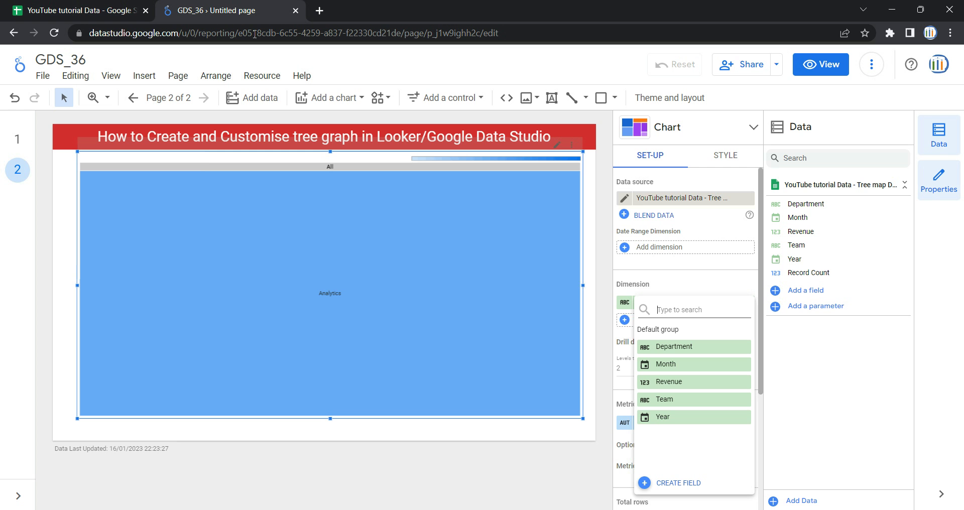
# Keep Department as the treemap's first dimension and add Team as the second dimension.
pyautogui.click(685, 347)
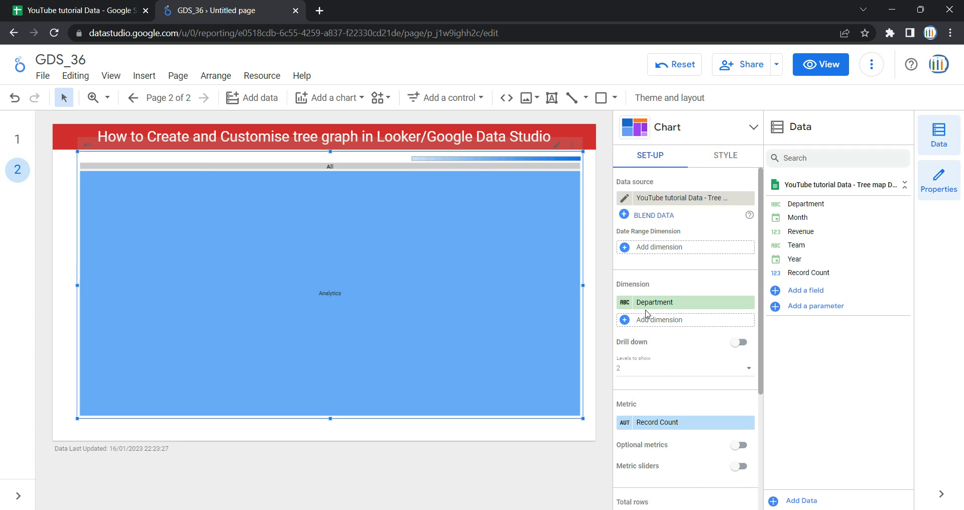
pyautogui.click(670, 322)
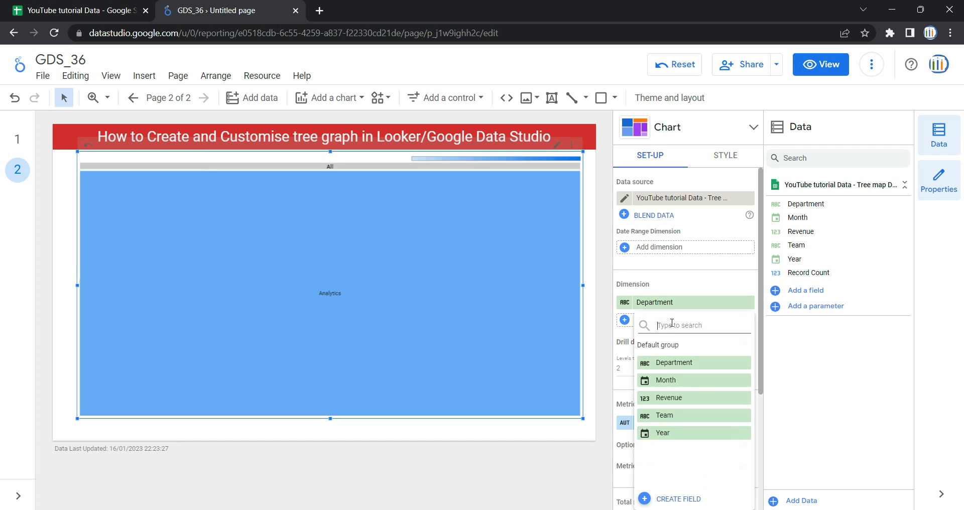
pyautogui.click(698, 414)
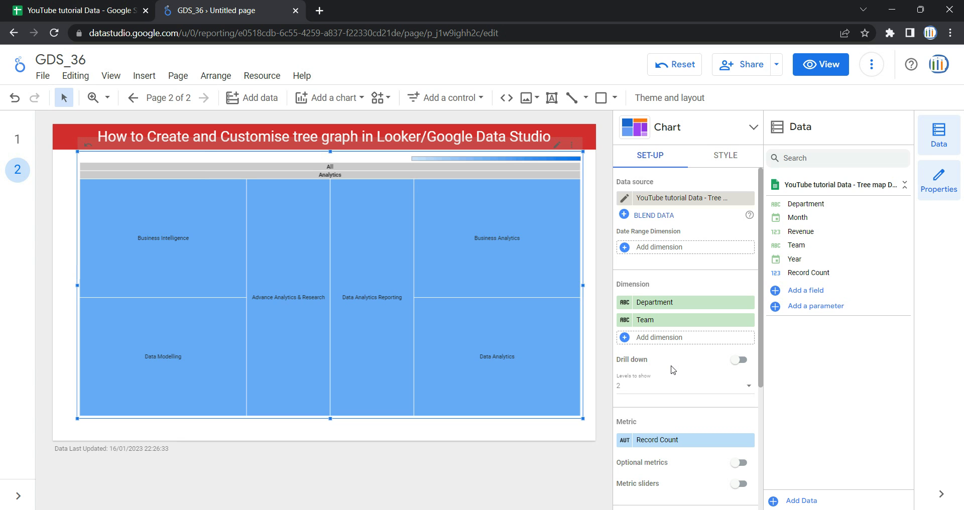
# Try drill down on the treemap's Department and Team dimensions and switch it off again.
pyautogui.click(743, 359)
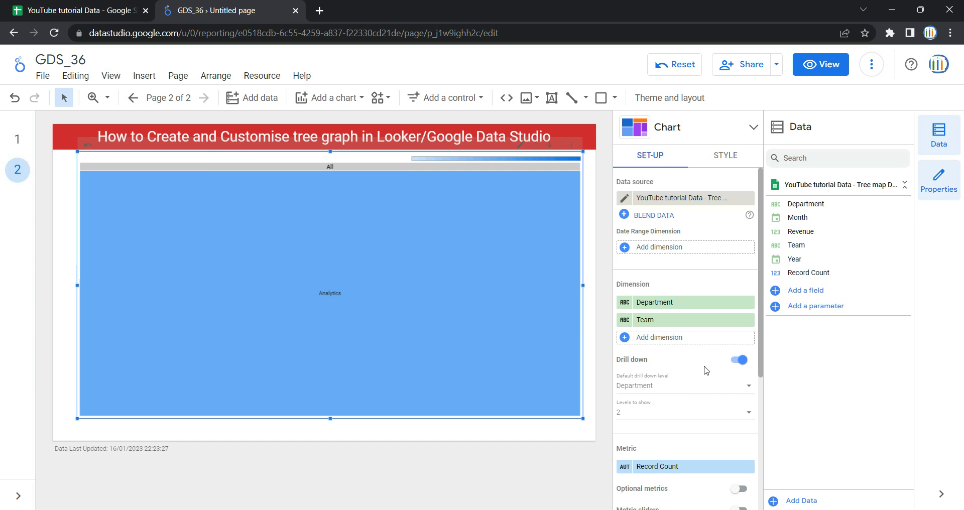
pyautogui.click(738, 360)
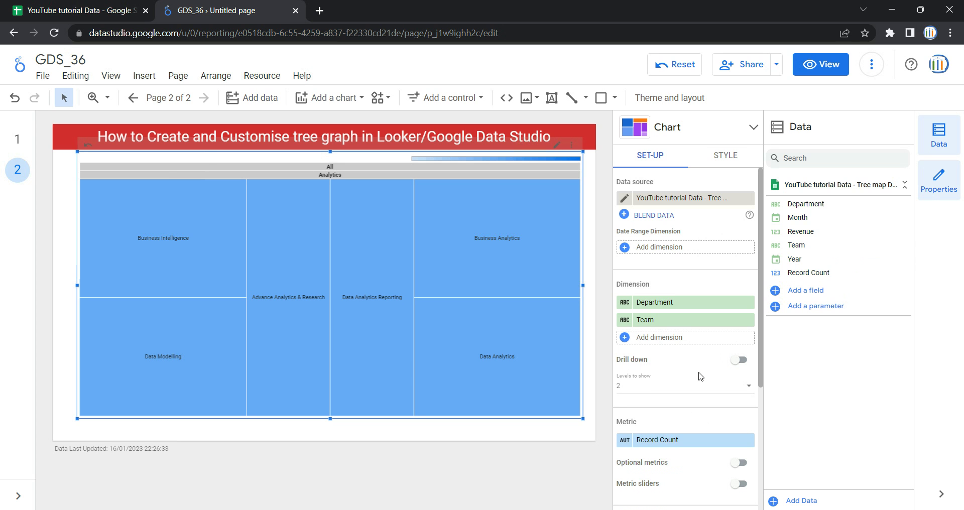
# Replace the treemap's Record Count metric with Revenue and check the value of the Advance Analytics & Research tile.
pyautogui.scroll(-1, 701, 377)
pyautogui.scroll(-1, 701, 377)
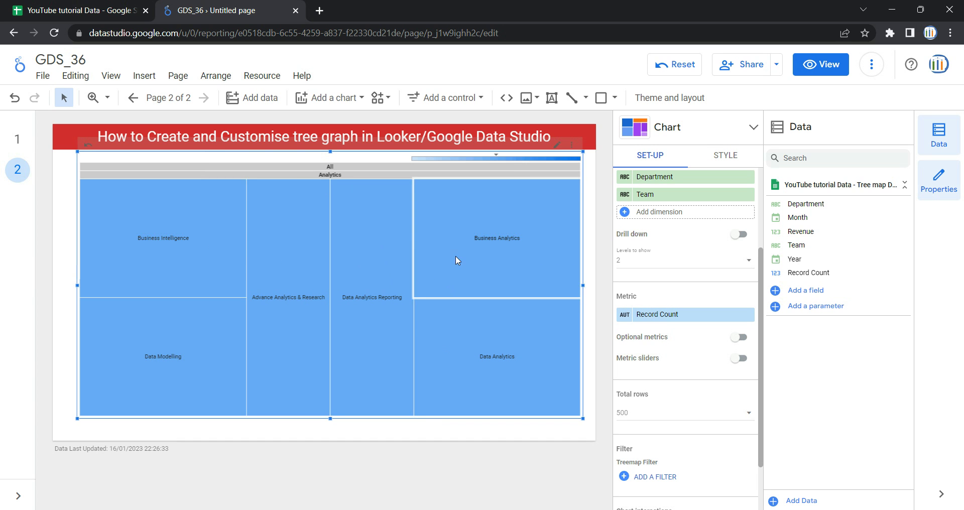
pyautogui.moveTo(456, 259)
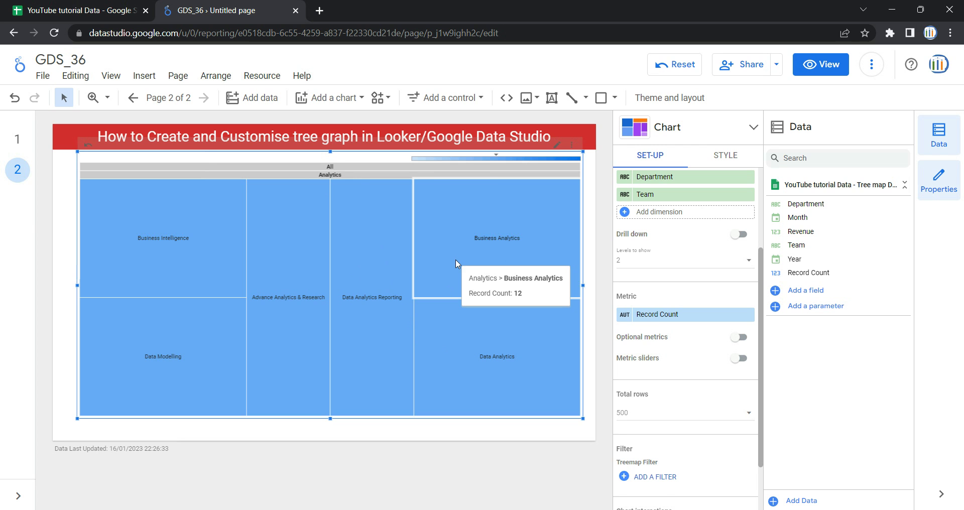
pyautogui.click(689, 315)
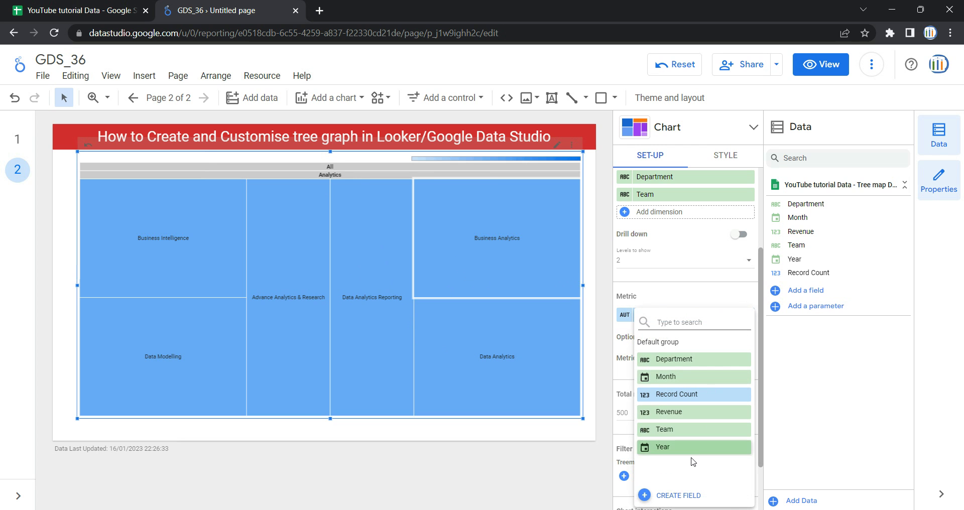
pyautogui.click(685, 412)
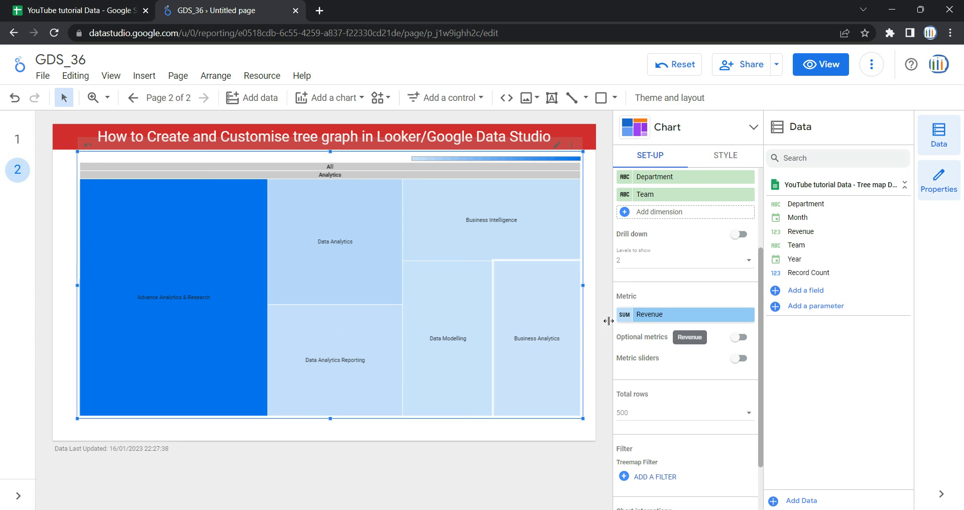
pyautogui.moveTo(153, 307)
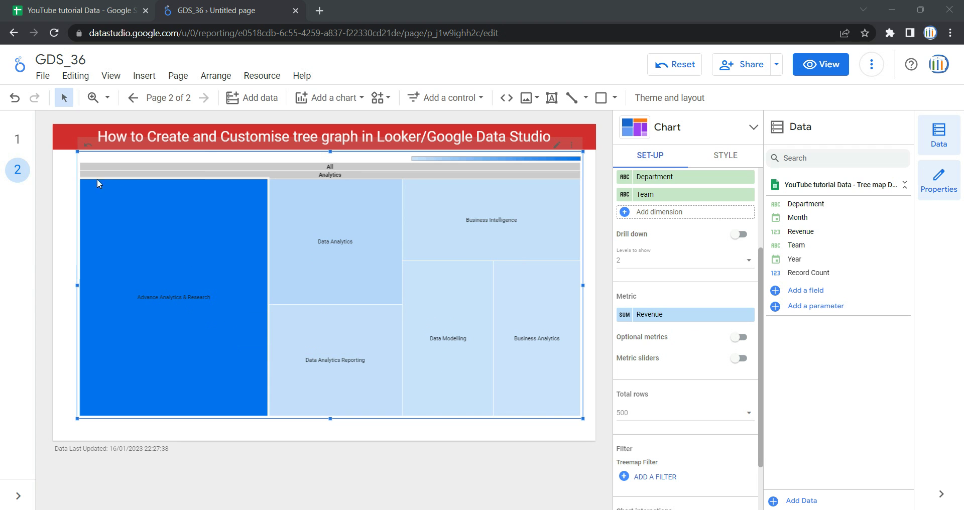
pyautogui.moveTo(190, 234)
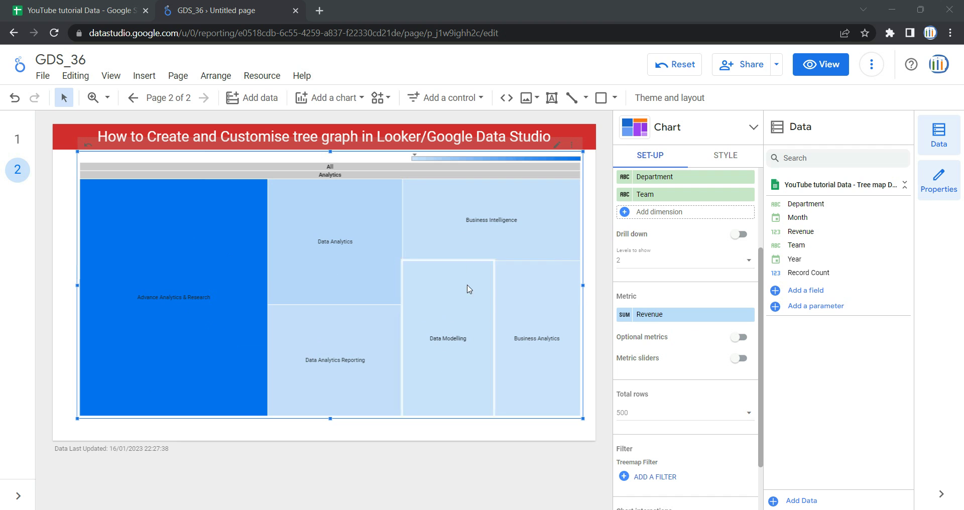
pyautogui.moveTo(226, 297)
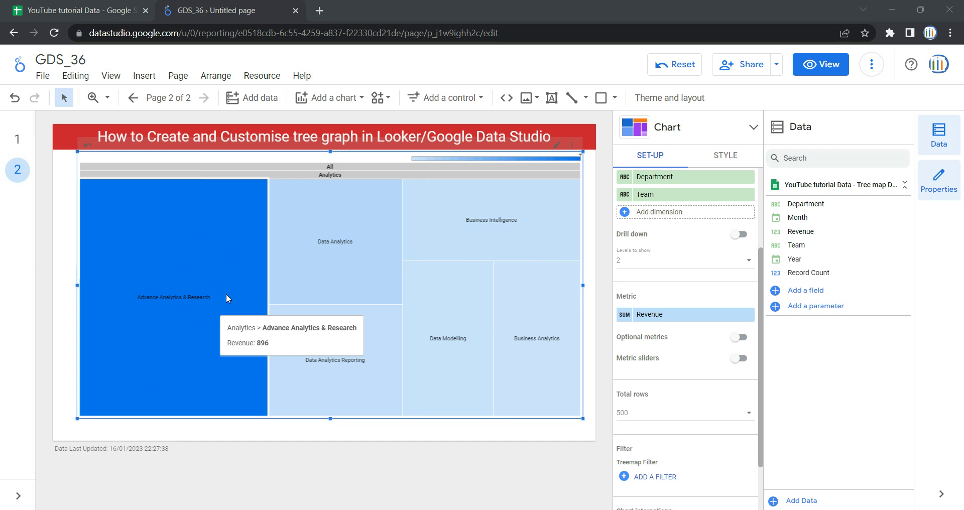
pyautogui.click(746, 338)
pyautogui.click(745, 337)
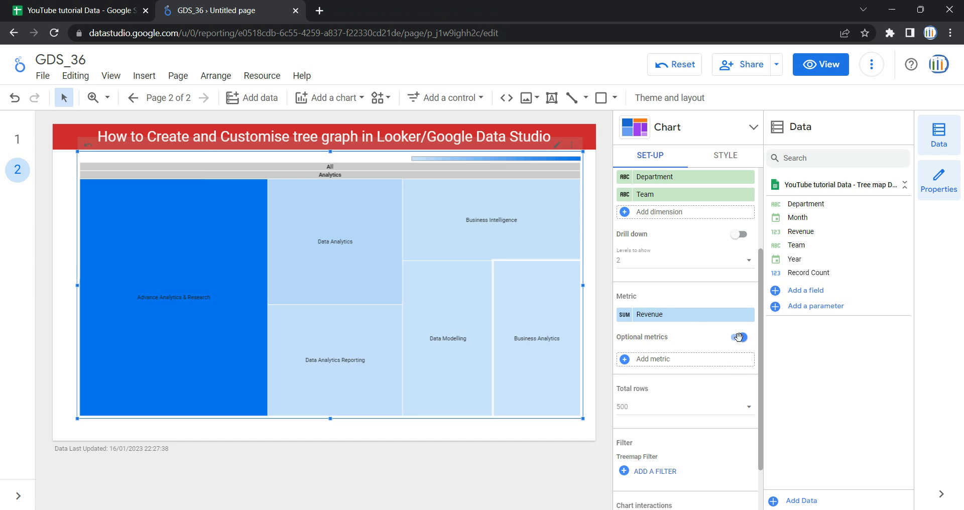
pyautogui.click(742, 337)
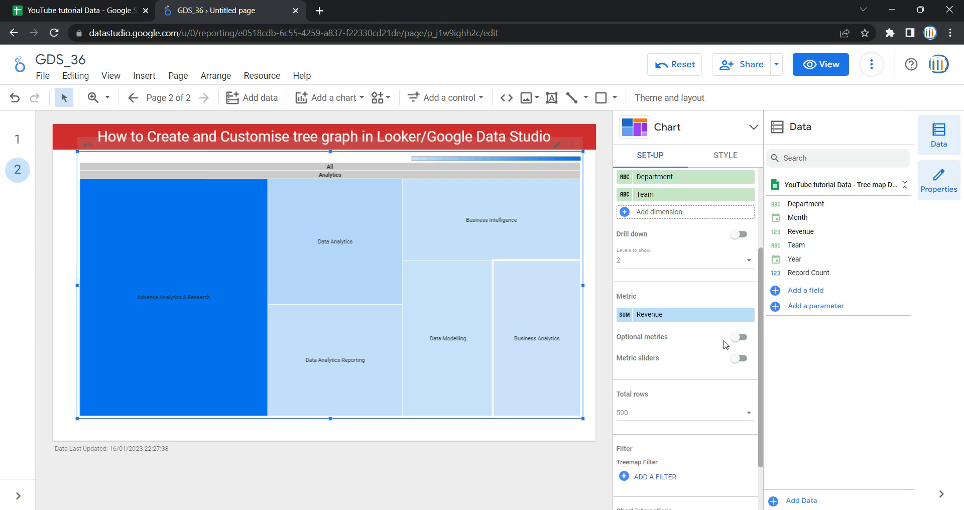
# Preview the report in view mode with the page navigation collapsed, examine the treemap's header and tiles, and return to editing.
pyautogui.click(826, 67)
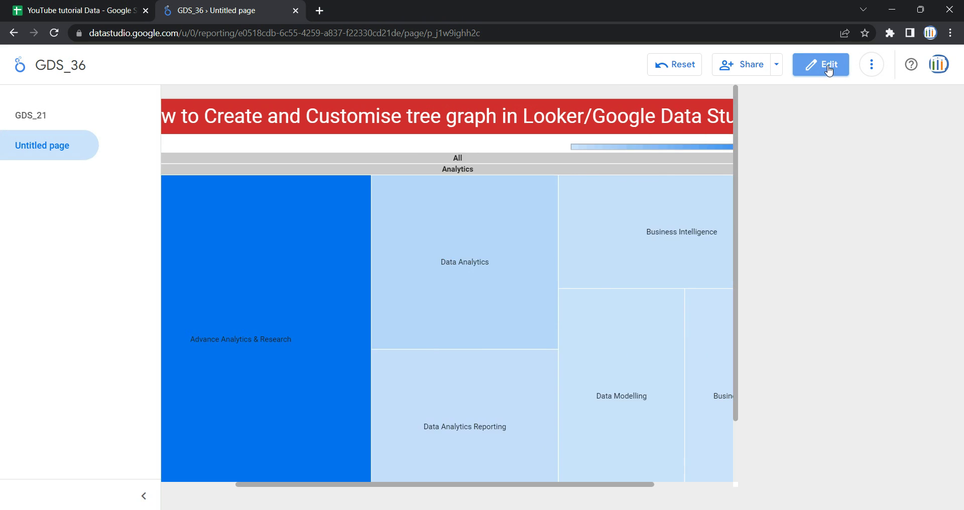
pyautogui.click(142, 496)
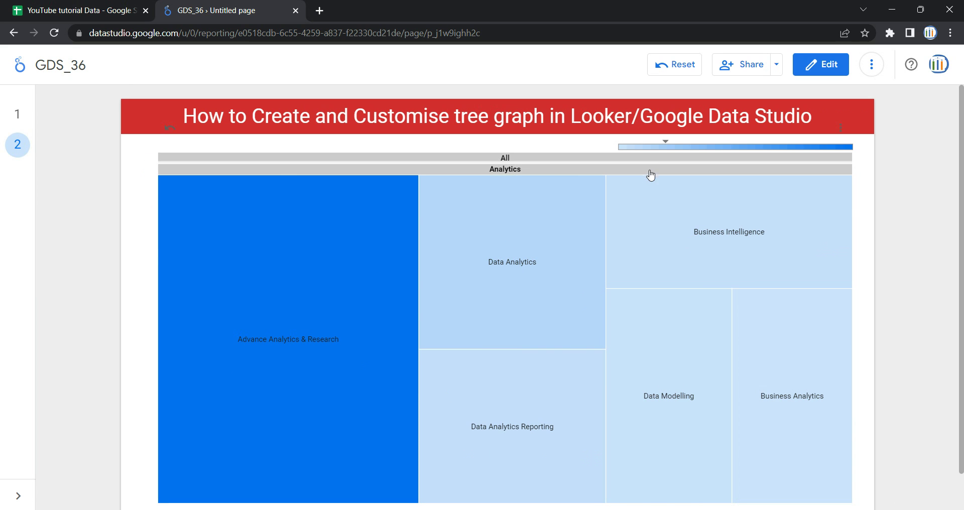
pyautogui.moveTo(813, 168)
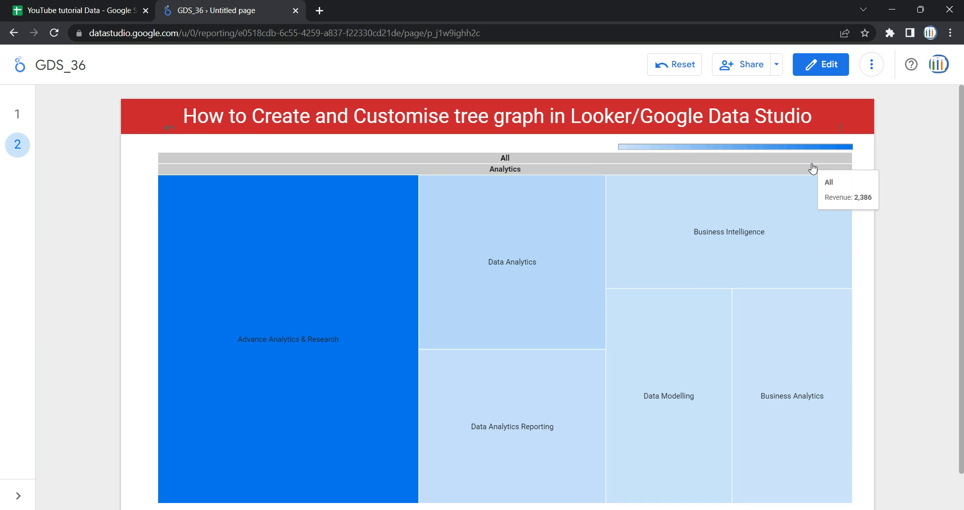
pyautogui.moveTo(771, 221)
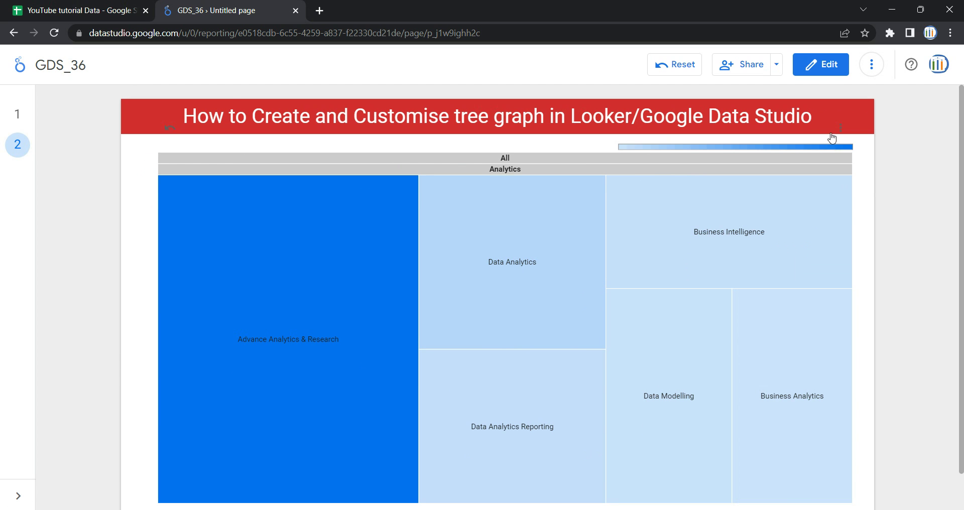
pyautogui.click(827, 73)
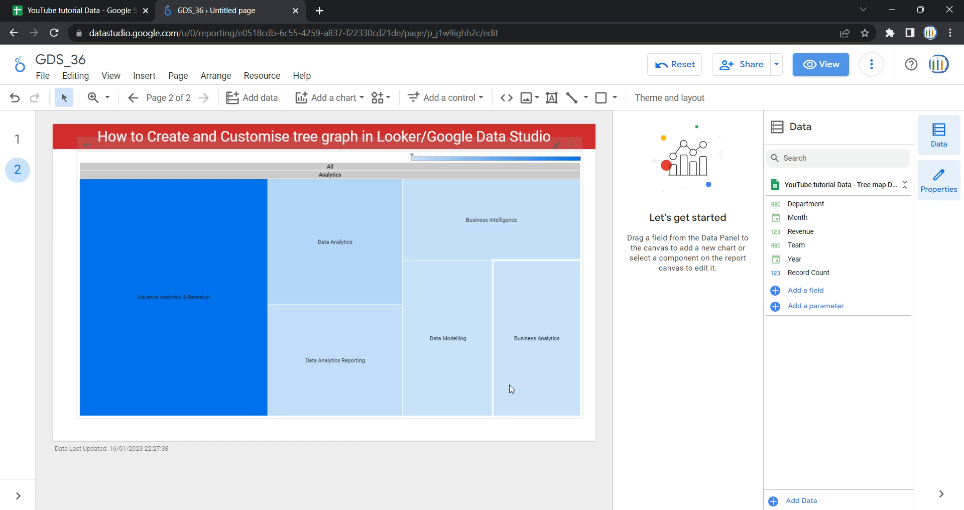
# Enable optional metrics for the treemap and add Team as an optional metric.
pyautogui.click(509, 387)
pyautogui.scroll(-4, 686, 336)
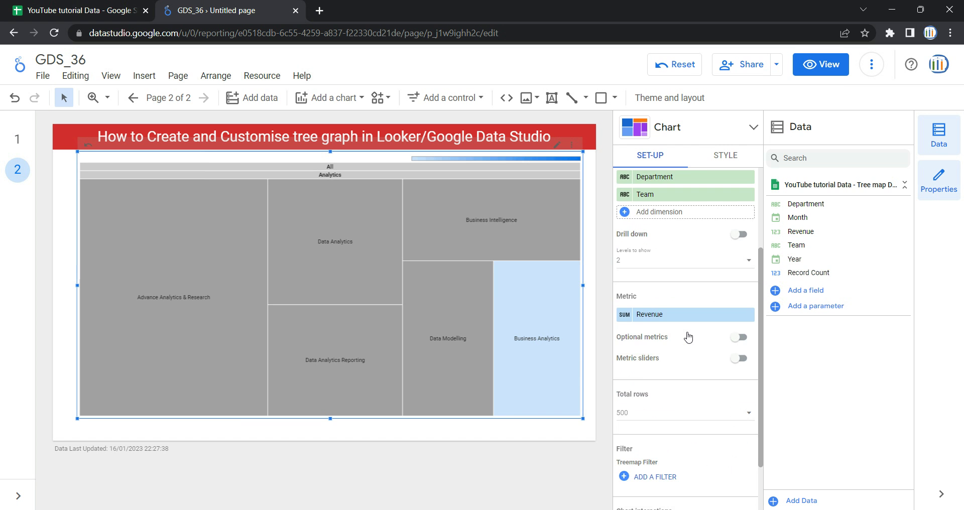
pyautogui.click(739, 275)
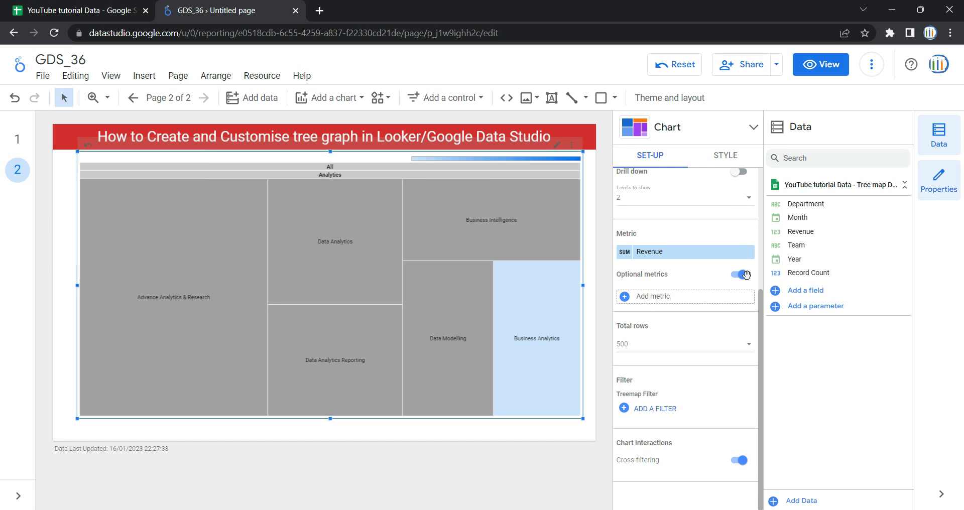
pyautogui.click(676, 300)
pyautogui.scroll(-1, 703, 422)
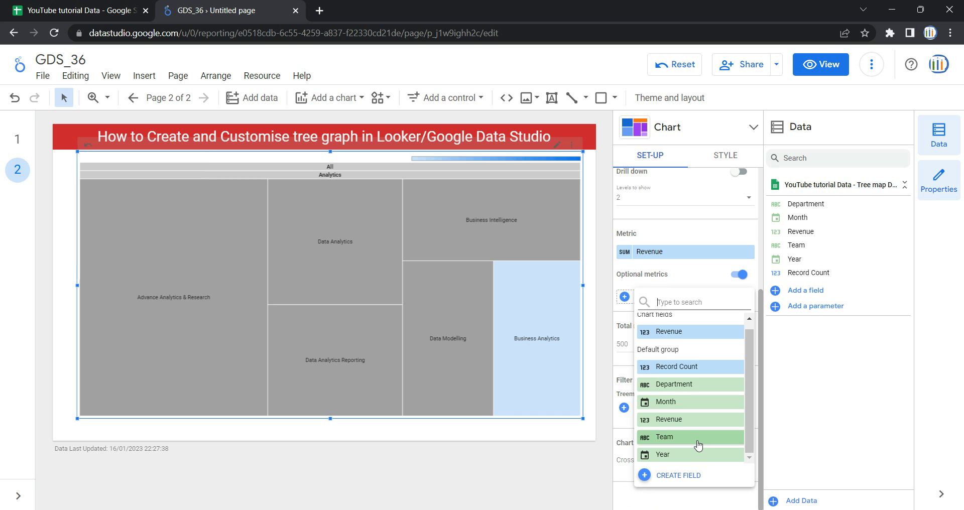
pyautogui.click(698, 445)
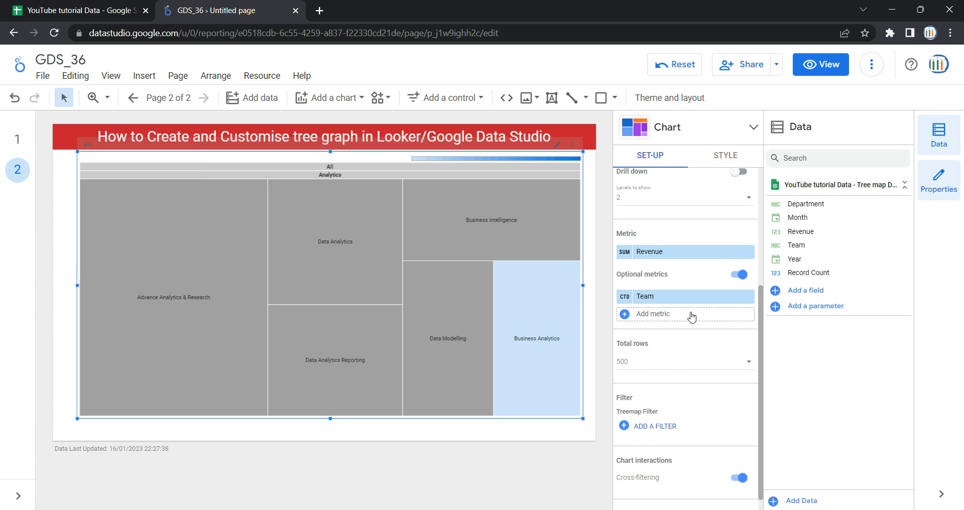
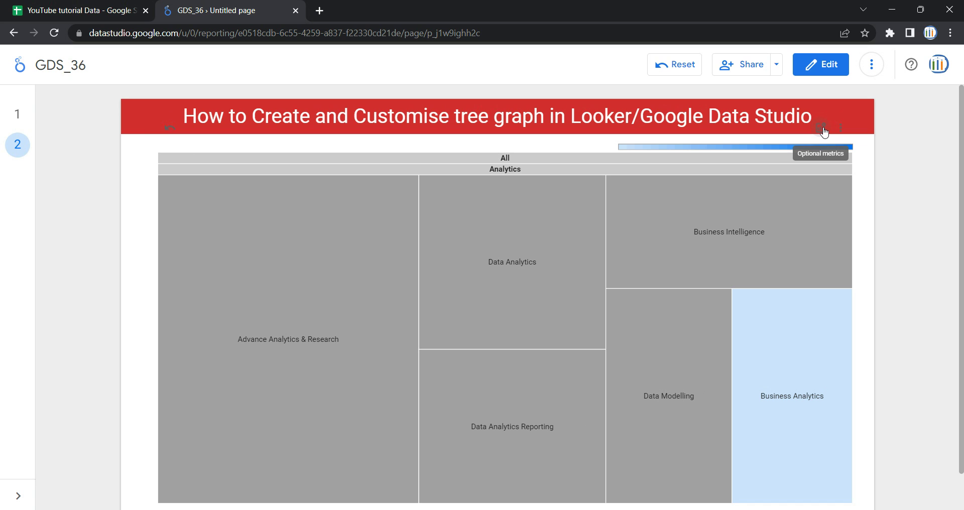
# In view mode, switch the treemap's displayed metric from Revenue to the optional Team metric.
pyautogui.moveTo(717, 246)
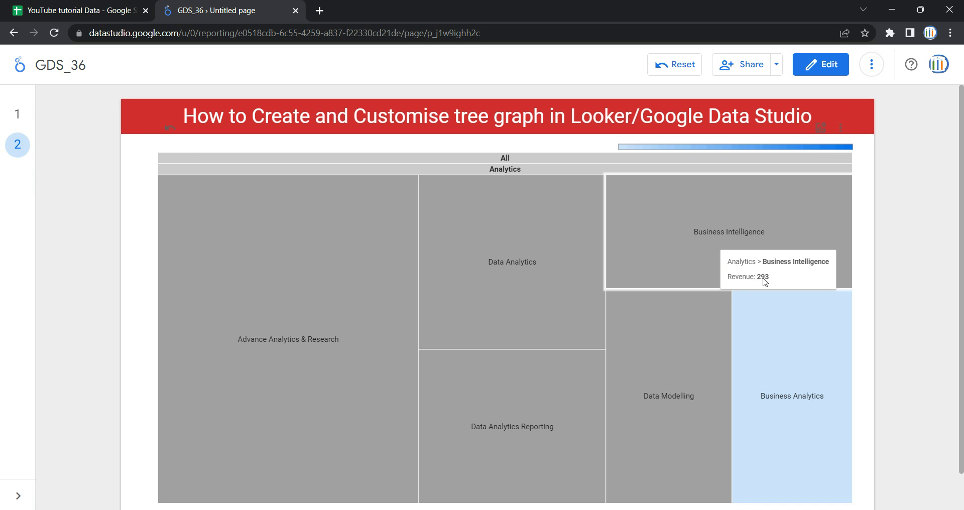
pyautogui.click(820, 127)
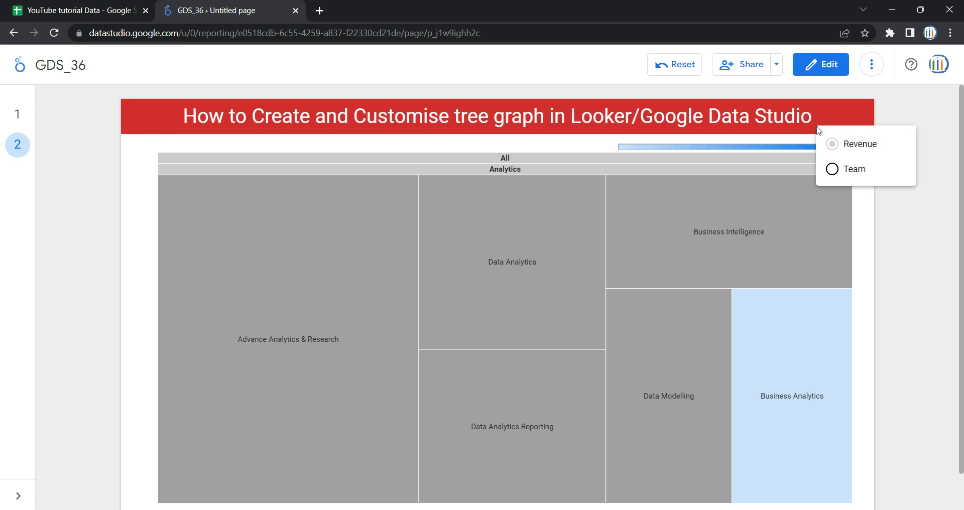
pyautogui.click(832, 170)
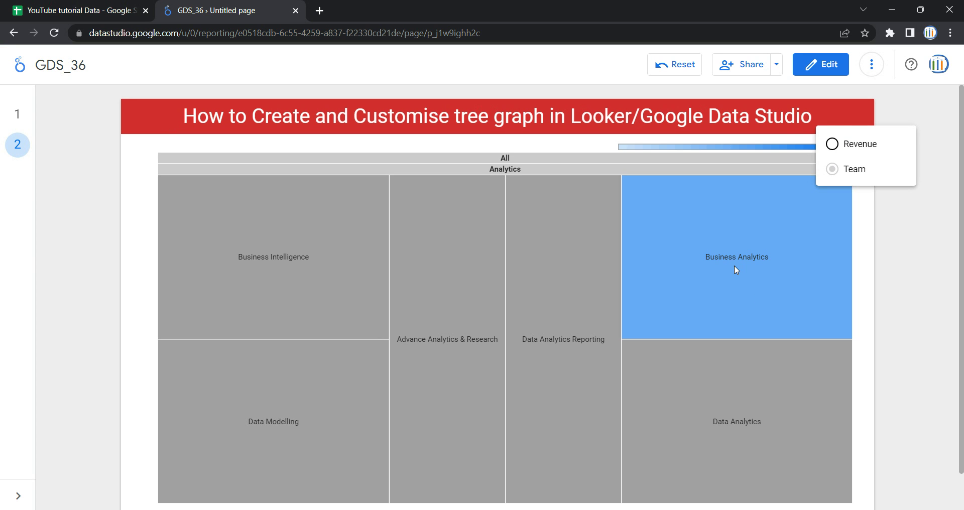
pyautogui.click(869, 283)
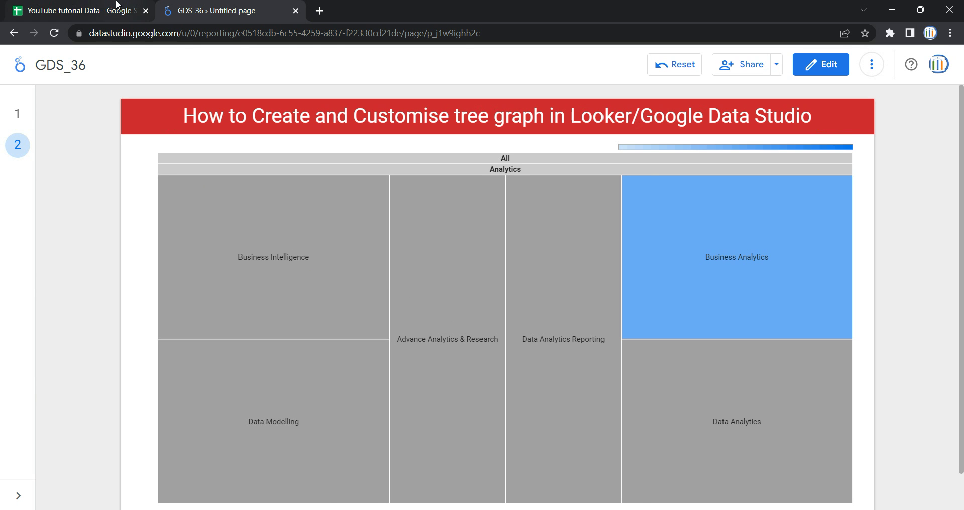
# Look at the Team column data in the Google Sheets spreadsheet and go back to the report view.
pyautogui.click(83, 10)
pyautogui.click(260, 178)
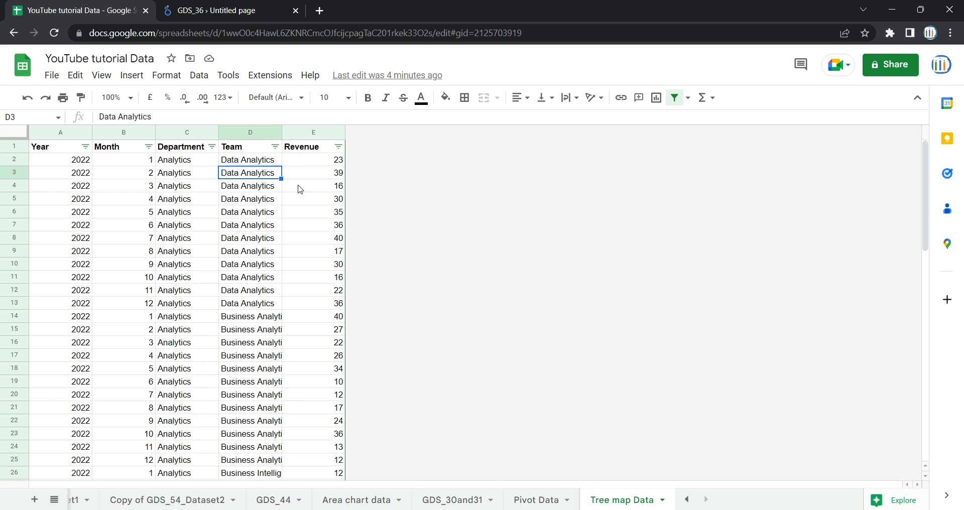
pyautogui.click(266, 9)
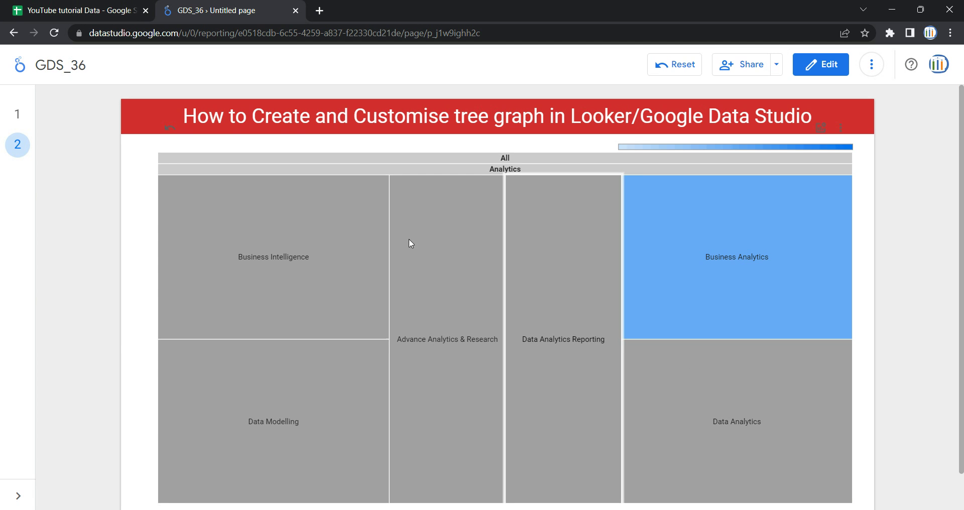
# In the Google Sheets spreadsheet, insert an empty column between Team and Revenue and select its header cell E1.
pyautogui.click(87, 4)
pyautogui.rightClick(303, 135)
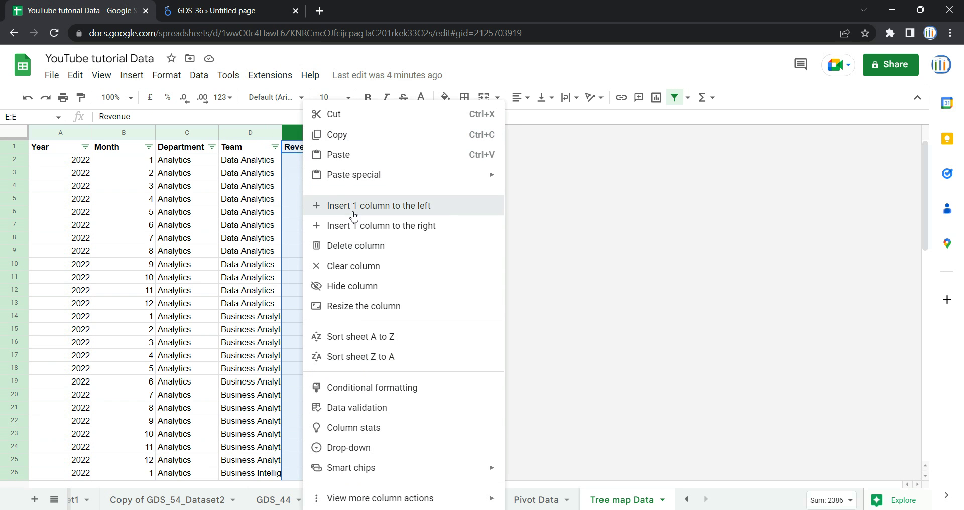
pyautogui.click(347, 210)
pyautogui.click(317, 151)
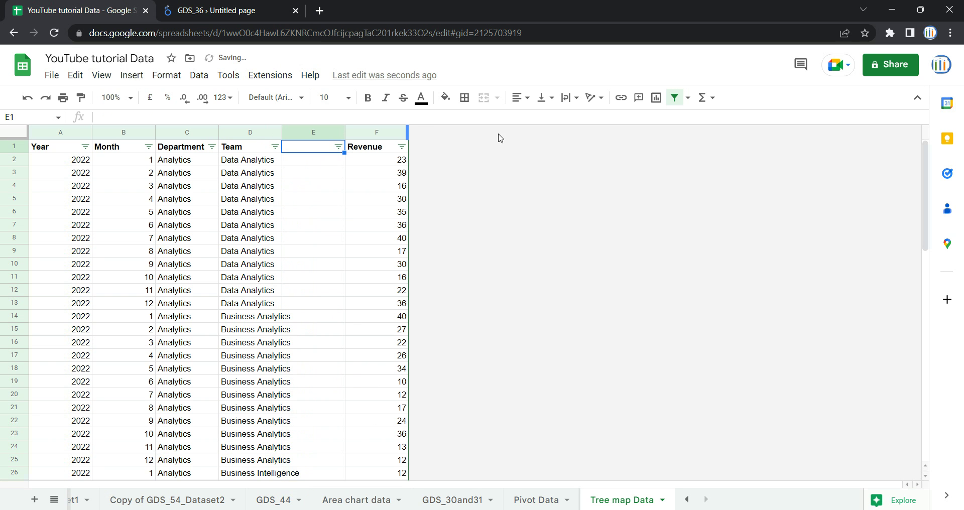
# Remove the sheet's filter and enter No_of_Employee as the header in cell E1.
pyautogui.click(674, 97)
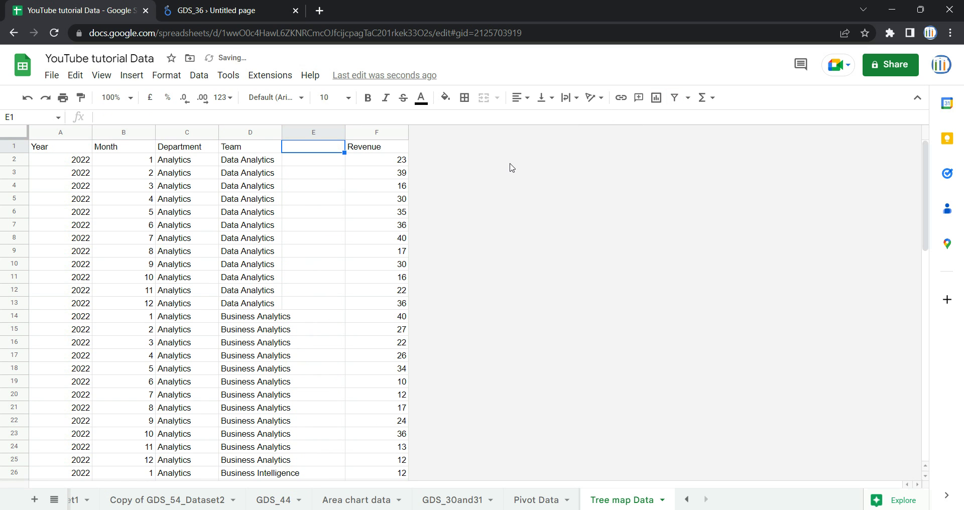
pyautogui.write('No_o')
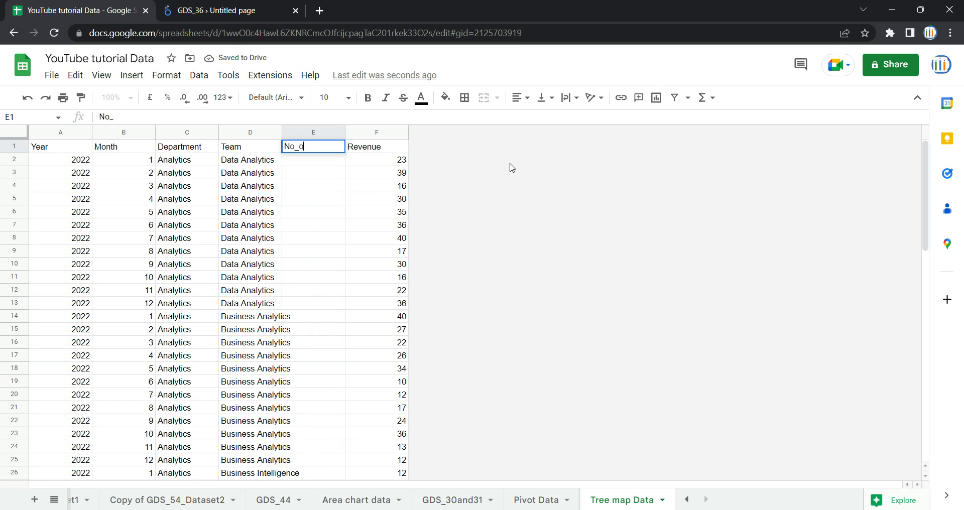
pyautogui.write('f_Employees')
pyautogui.press('Return')
# Enter the formula =RANDBETWEEN(5,10) in cell E2.
pyautogui.write('=ran')
pyautogui.press('Down')
pyautogui.press('Down')
pyautogui.press('Down')
pyautogui.press('Down')
pyautogui.press('Down')
pyautogui.press('Tab')
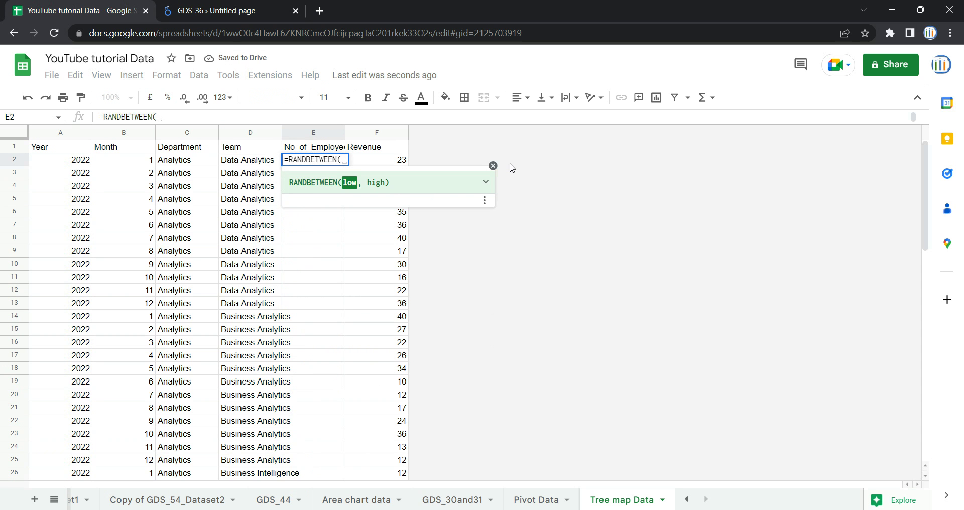
pyautogui.write('1,10)')
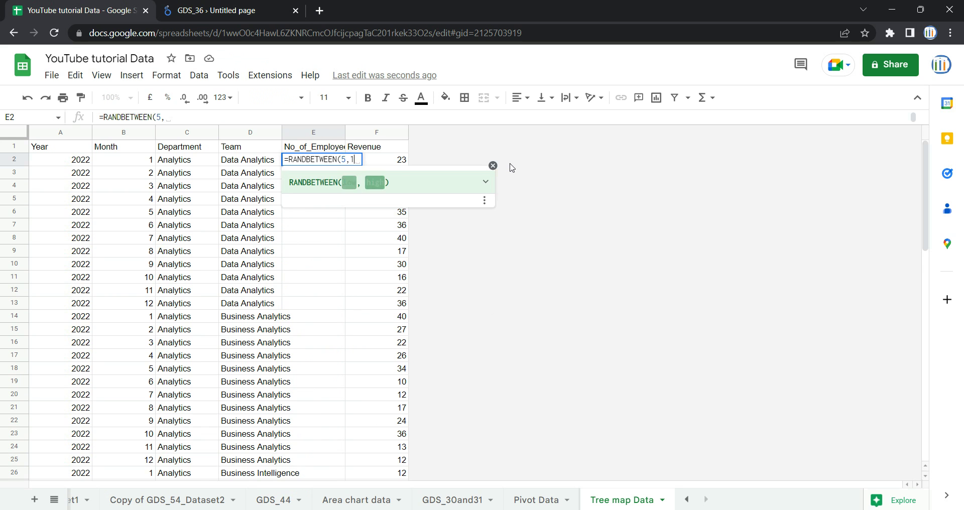
pyautogui.press('Return')
# Fill the random-number formula down column E to row 73 and replace E2:E73 with its values only.
pyautogui.press('Left')
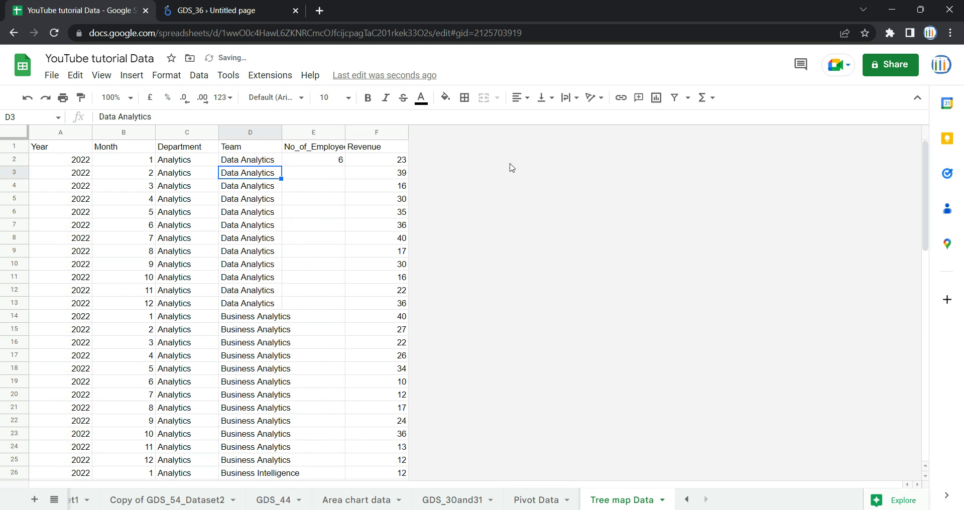
pyautogui.hotkey('ctrl', 'Down')
pyautogui.press('Right')
pyautogui.hotkey('ctrl', 'shift', 'Up')
pyautogui.hotkey('ctrl', 'd')
pyautogui.hotkey('ctrl', 'Up')
pyautogui.press('Down')
pyautogui.hotkey('ctrl', 'shift', 'Down')
pyautogui.hotkey('ctrl', 'c')
pyautogui.hotkey('ctrl', 'shift', 'v')
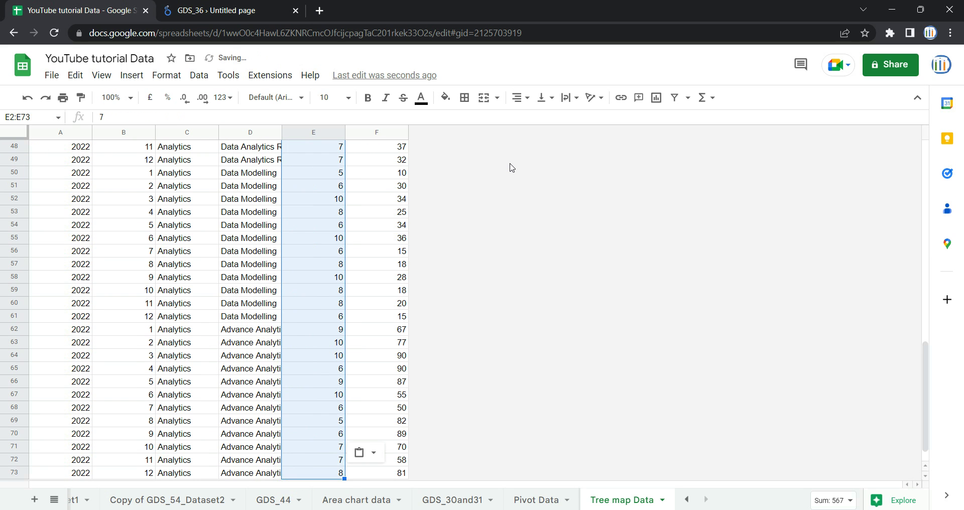
# Switch to the GDS_36 Data Studio report, put it in edit mode and refresh its data.
pyautogui.click(231, 10)
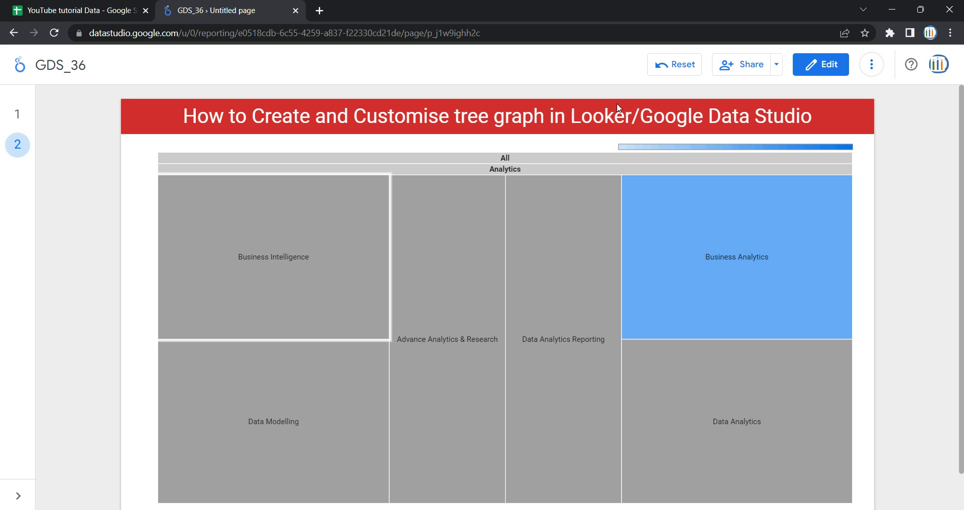
pyautogui.click(871, 64)
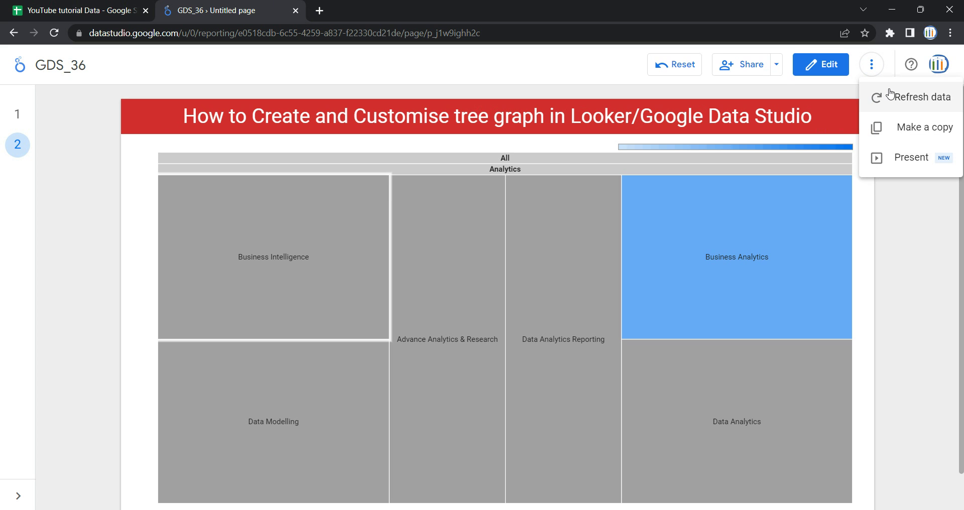
pyautogui.click(854, 81)
pyautogui.click(821, 64)
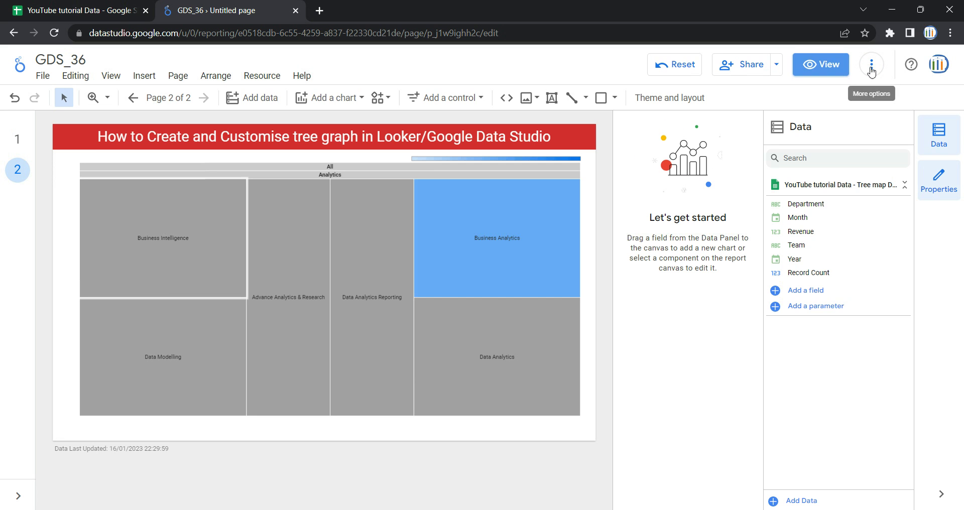
pyautogui.click(871, 65)
pyautogui.click(871, 95)
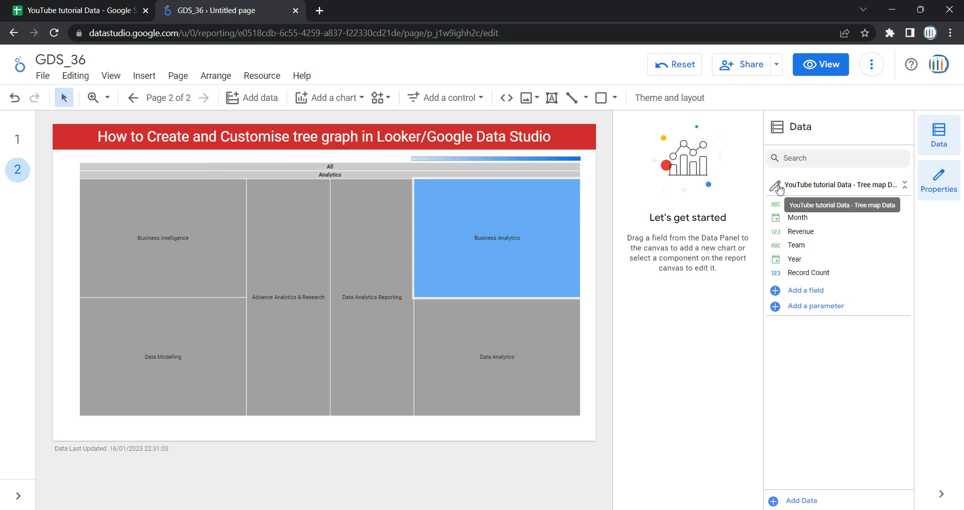
# Reconnect the Tree map Data source, applying the connection changes that add the No_of_Employee field.
pyautogui.click(776, 187)
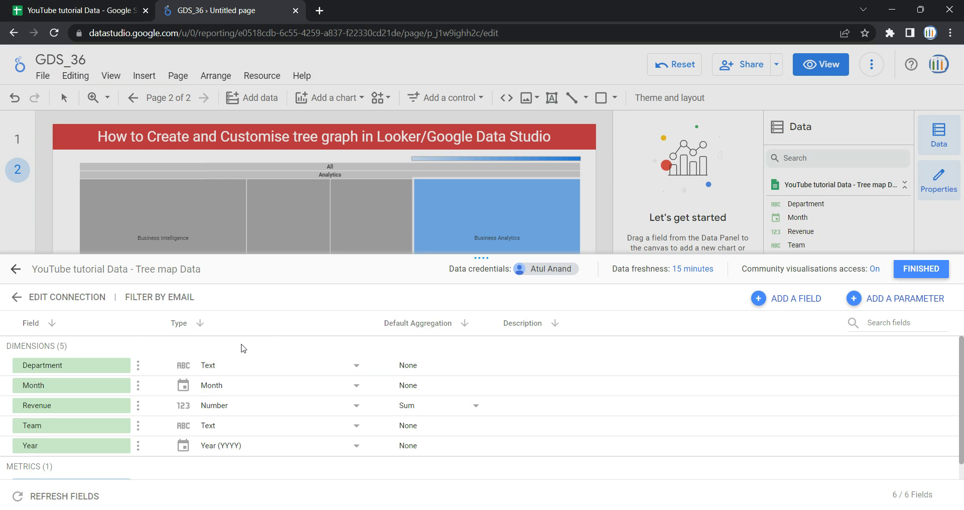
pyautogui.click(96, 300)
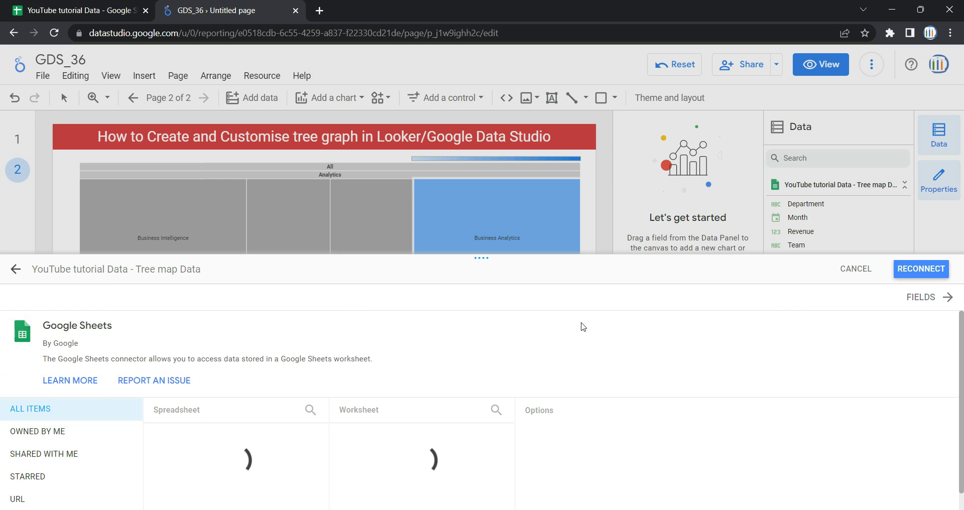
pyautogui.click(910, 271)
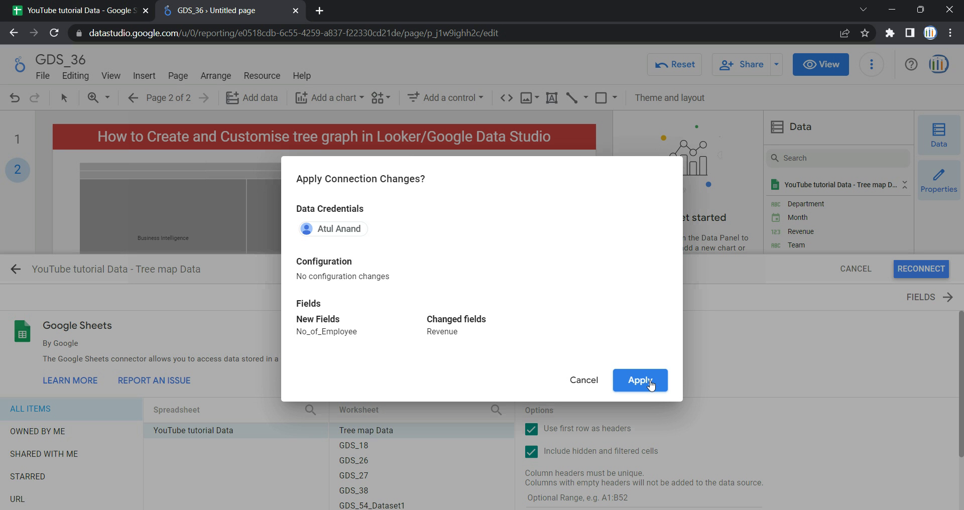
pyautogui.click(647, 380)
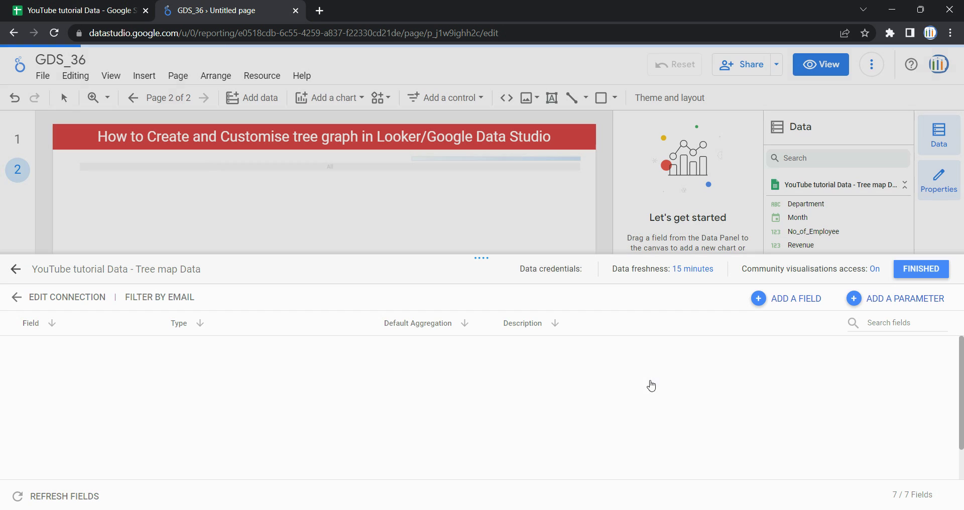
pyautogui.click(912, 274)
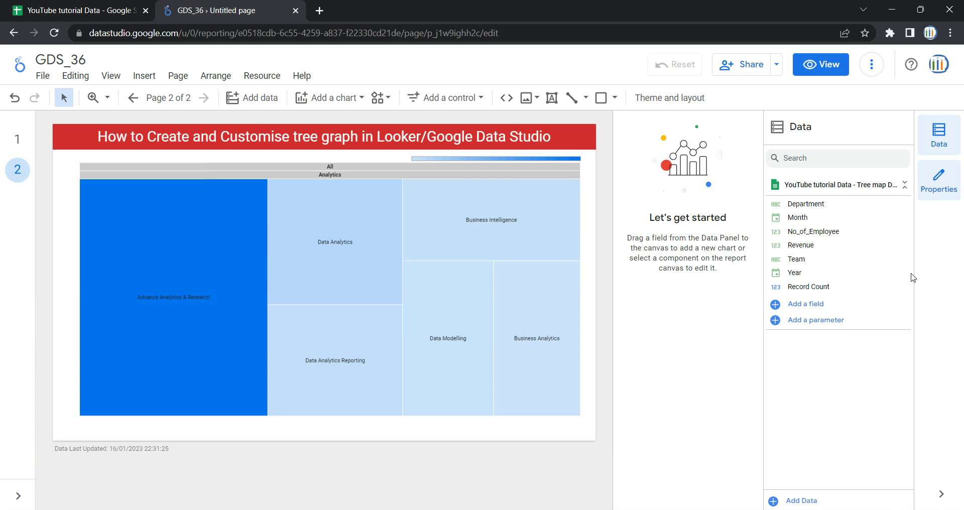
# Replace the treemap's optional metric Team with No_of_Employee.
pyautogui.click(580, 271)
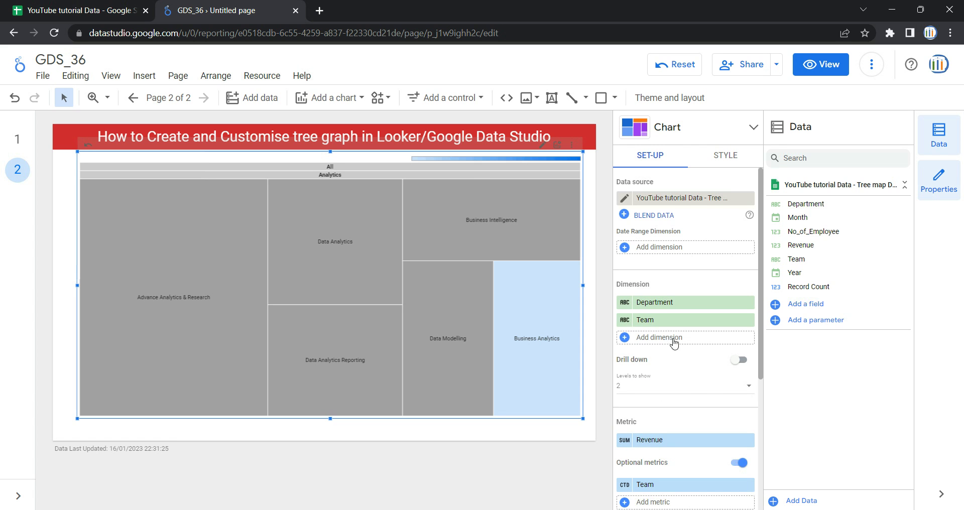
pyautogui.scroll(-3, 691, 372)
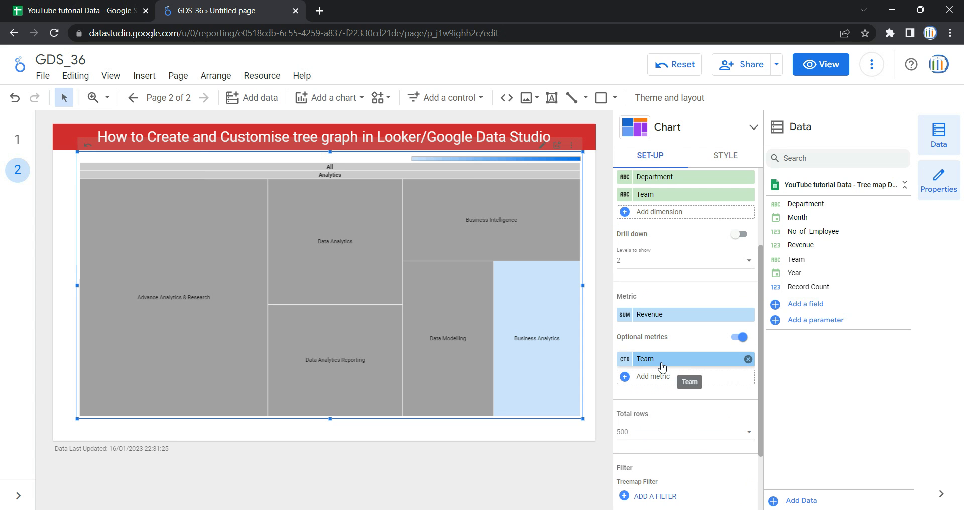
pyautogui.click(675, 365)
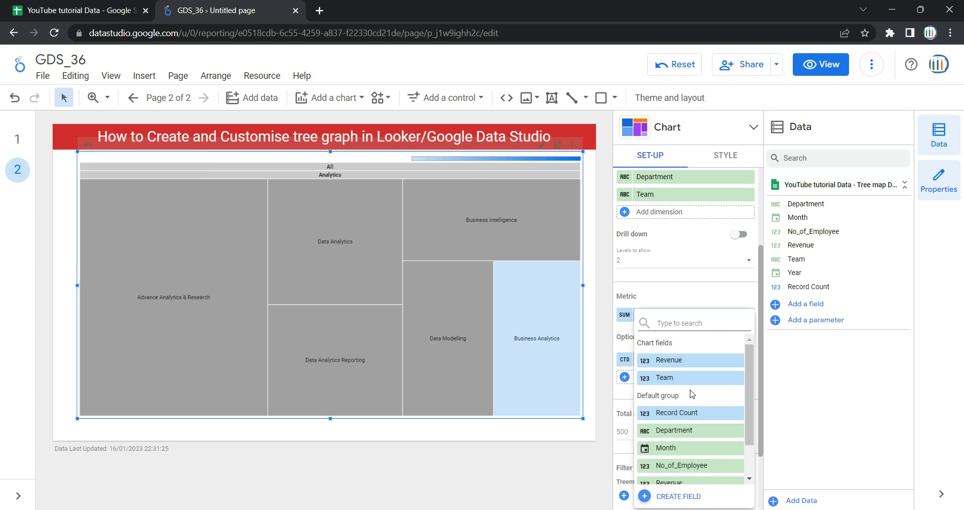
pyautogui.scroll(-1, 690, 397)
pyautogui.click(697, 423)
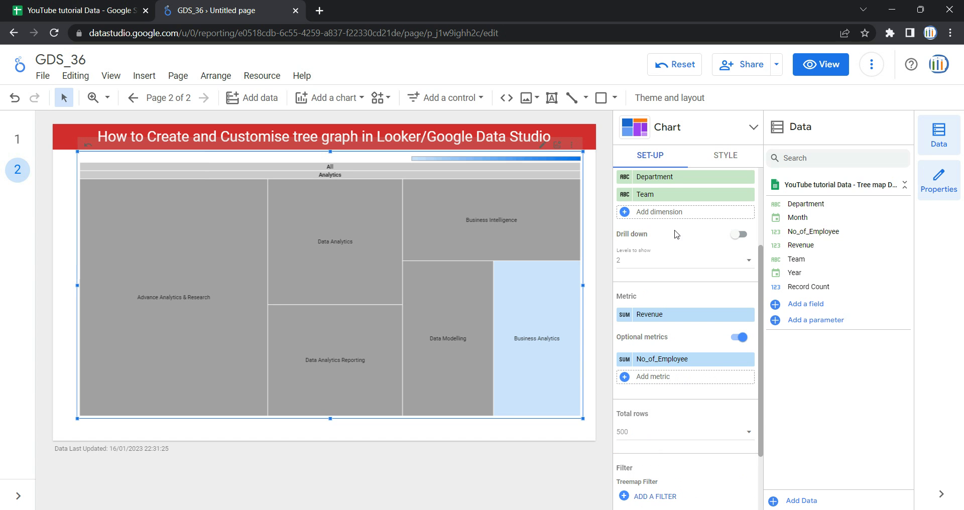
# In view mode, collapse the page list and switch the treemap's displayed metric to No_of_Employee.
pyautogui.click(822, 69)
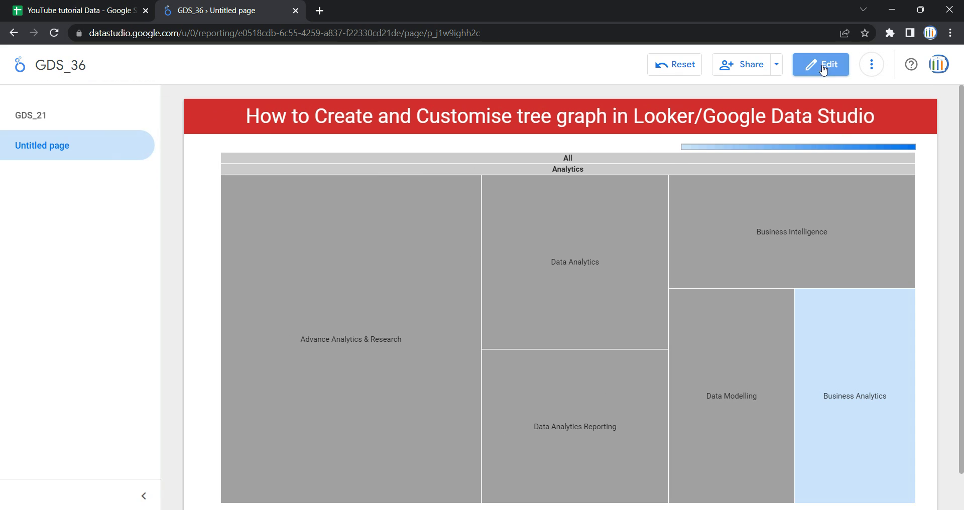
pyautogui.moveTo(288, 468)
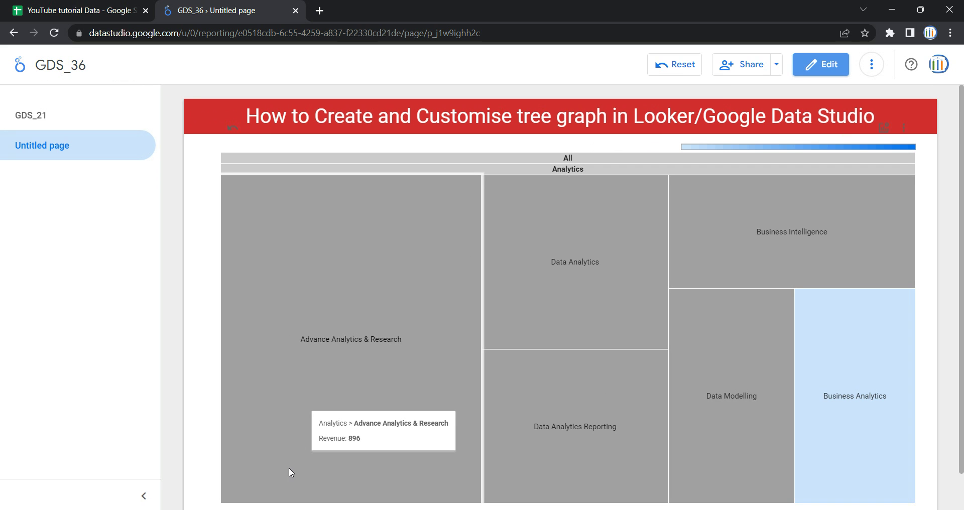
pyautogui.click(144, 496)
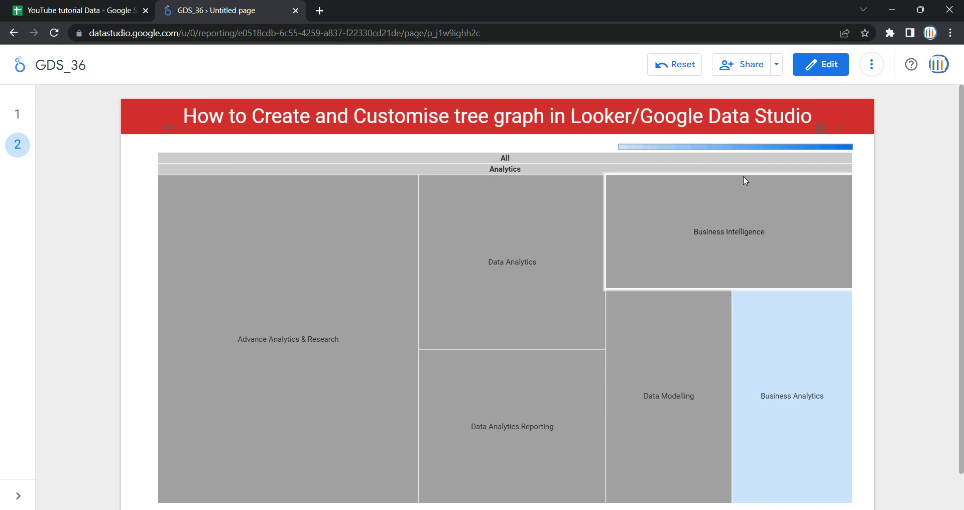
pyautogui.click(831, 129)
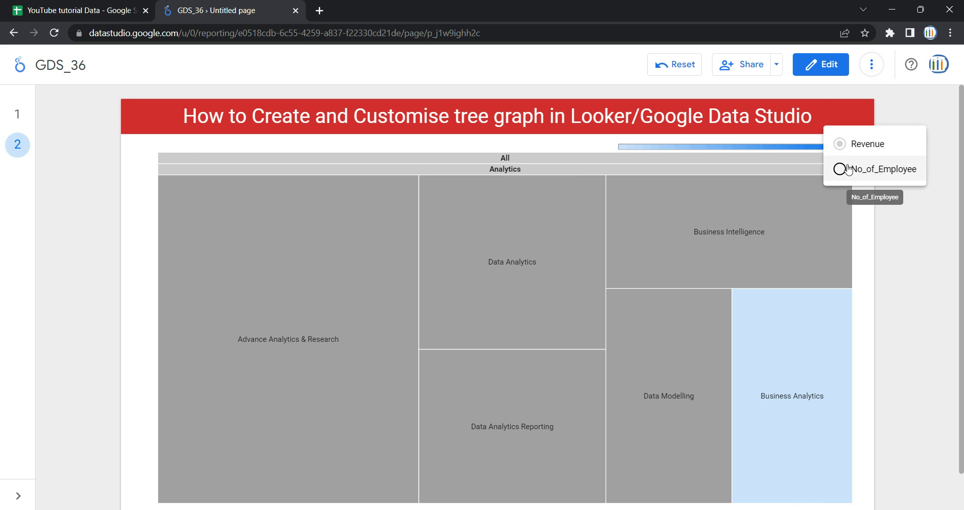
pyautogui.click(839, 169)
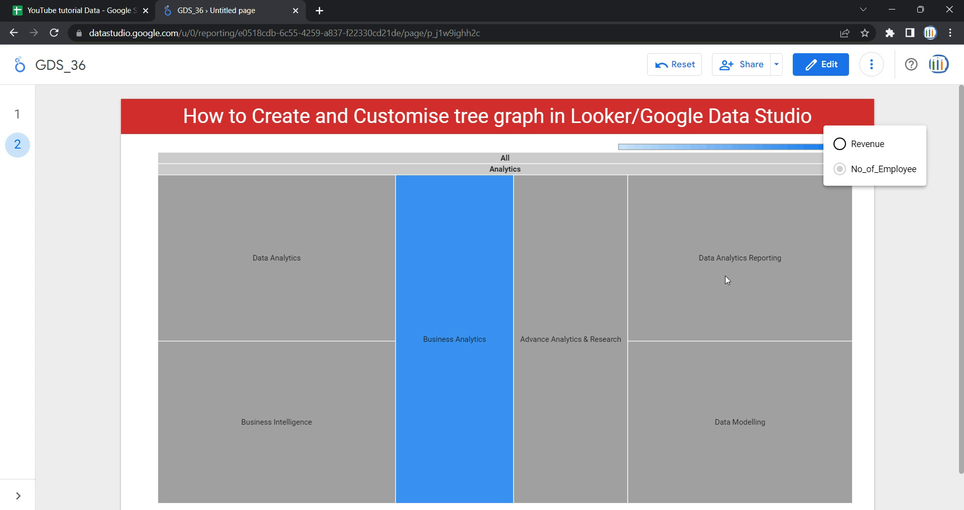
# Examine the No_of_Employee values of the individual teams in the treemap.
pyautogui.click(715, 285)
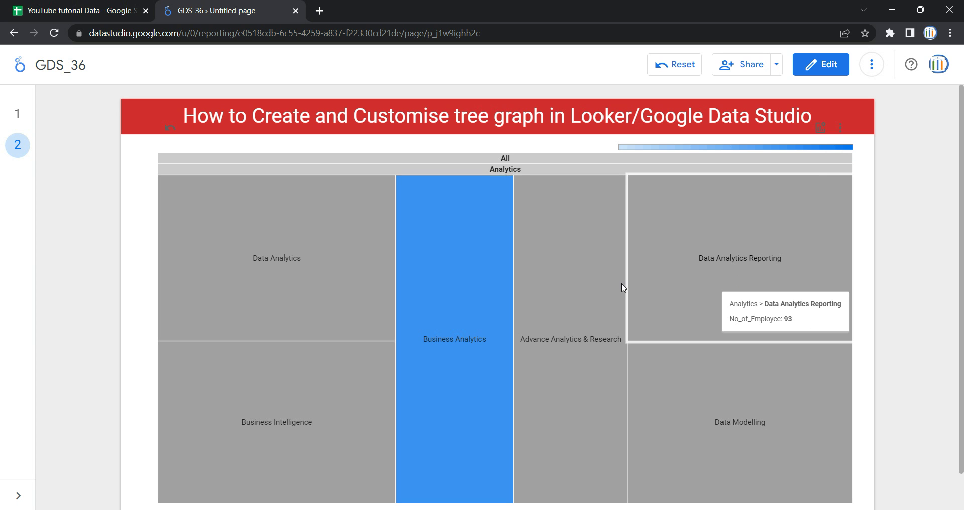
pyautogui.moveTo(608, 281)
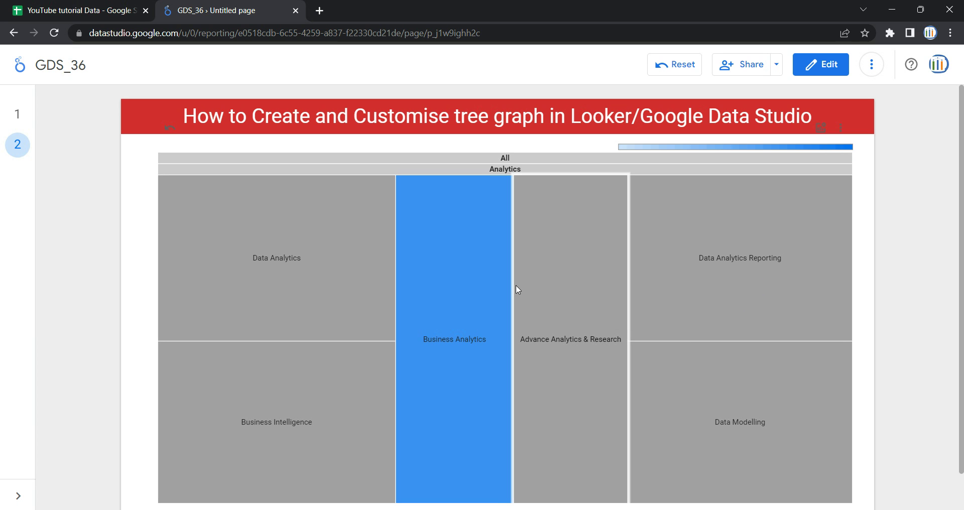
pyautogui.moveTo(469, 281)
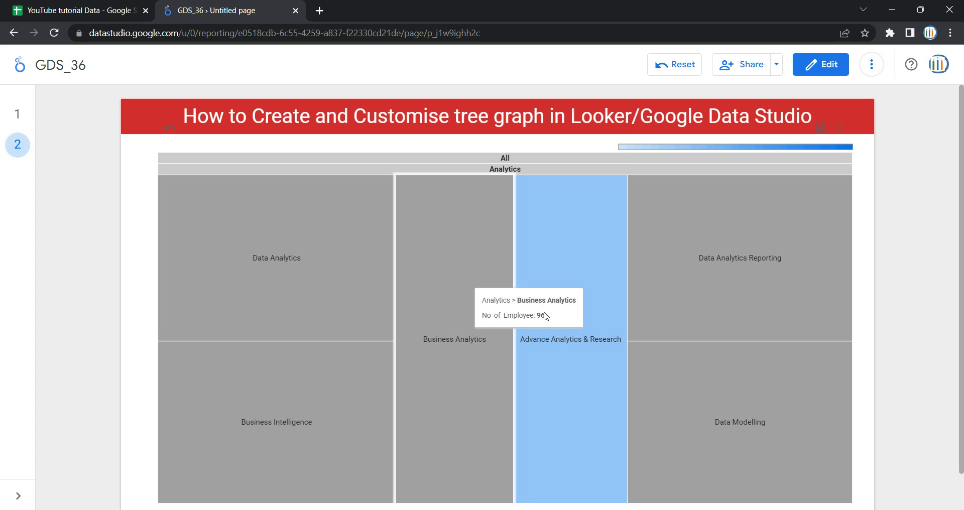
pyautogui.click(344, 268)
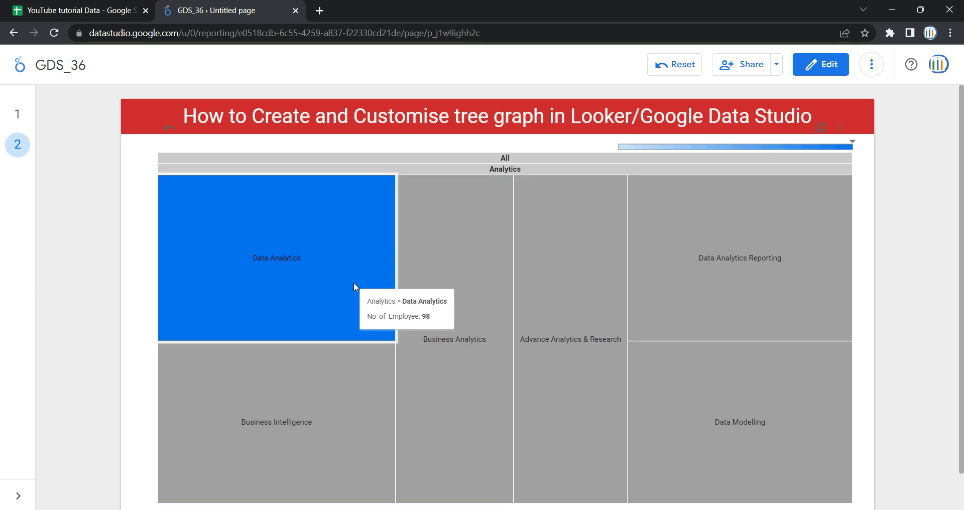
pyautogui.moveTo(350, 364)
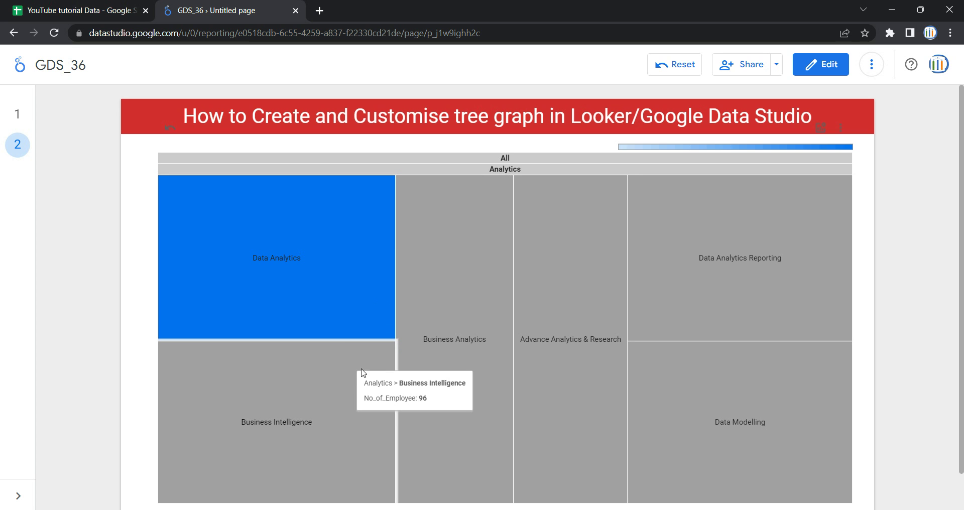
pyautogui.moveTo(665, 407)
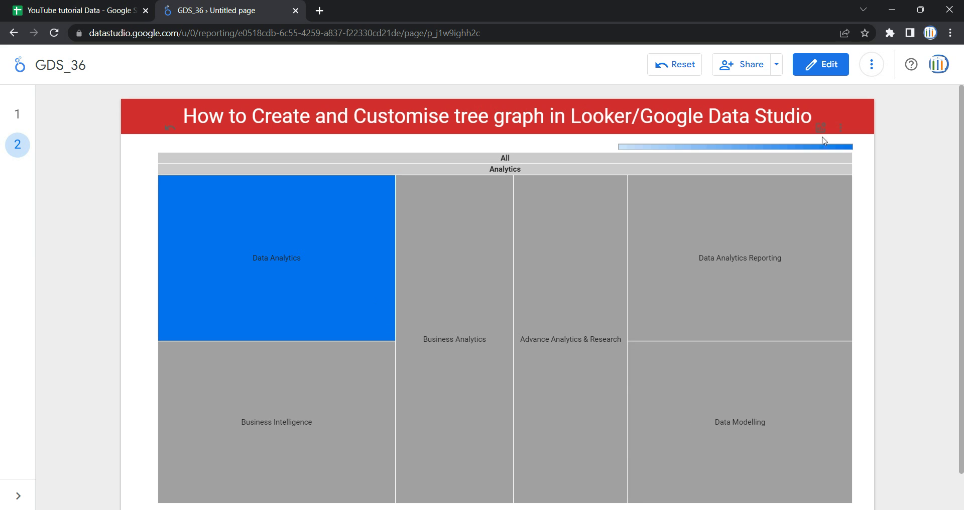
# Return the report to edit mode and set the treemap's total rows to 5000.
pyautogui.click(822, 64)
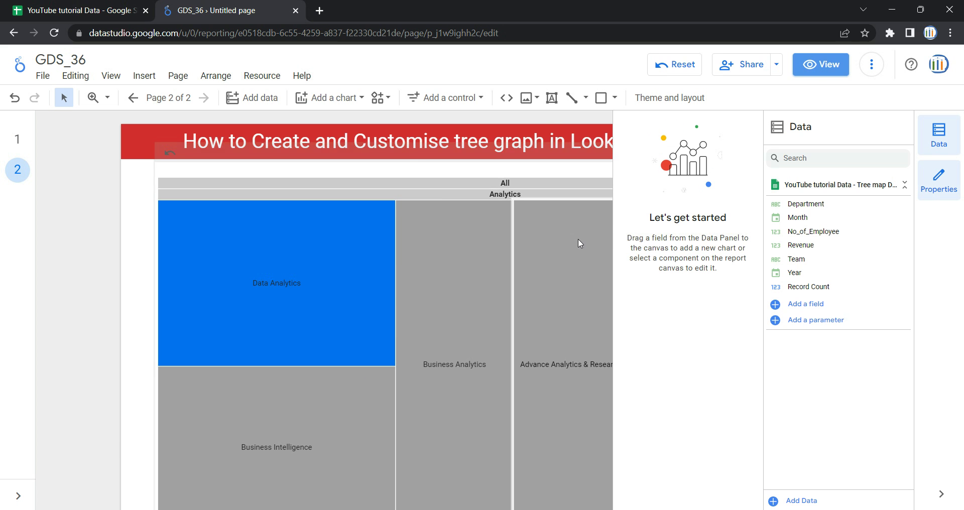
pyautogui.moveTo(571, 239)
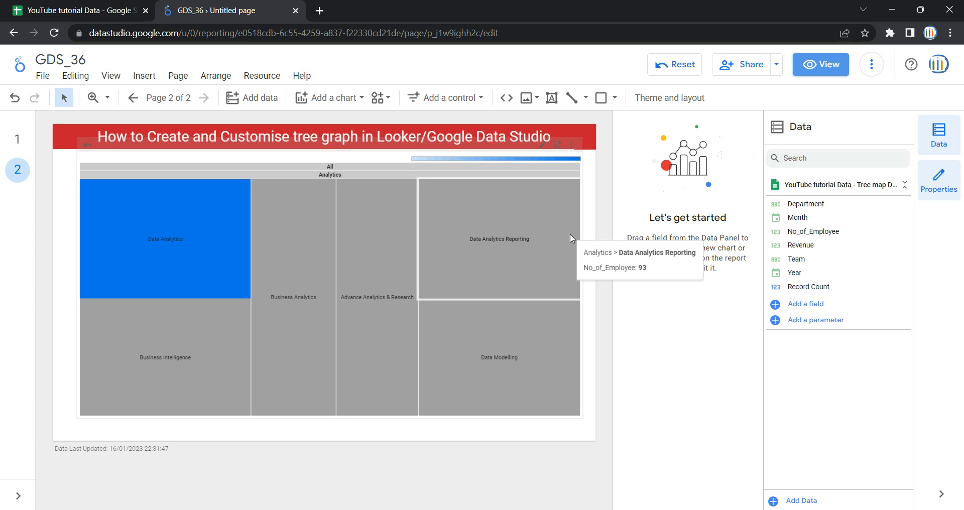
pyautogui.click(570, 234)
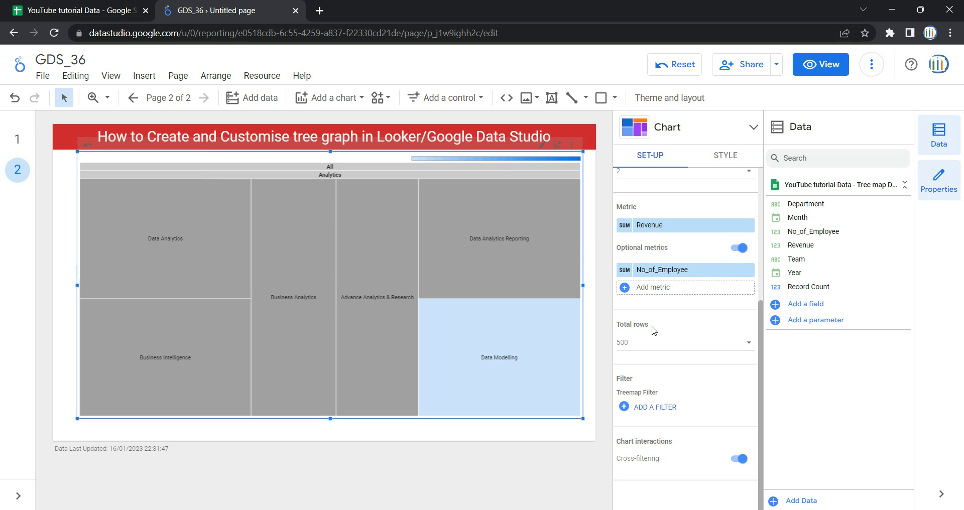
pyautogui.click(664, 350)
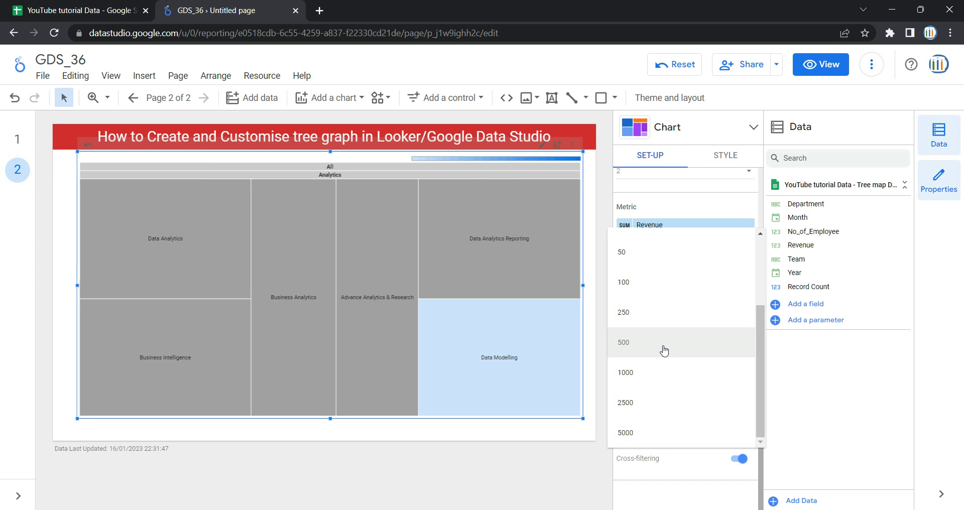
pyautogui.click(653, 433)
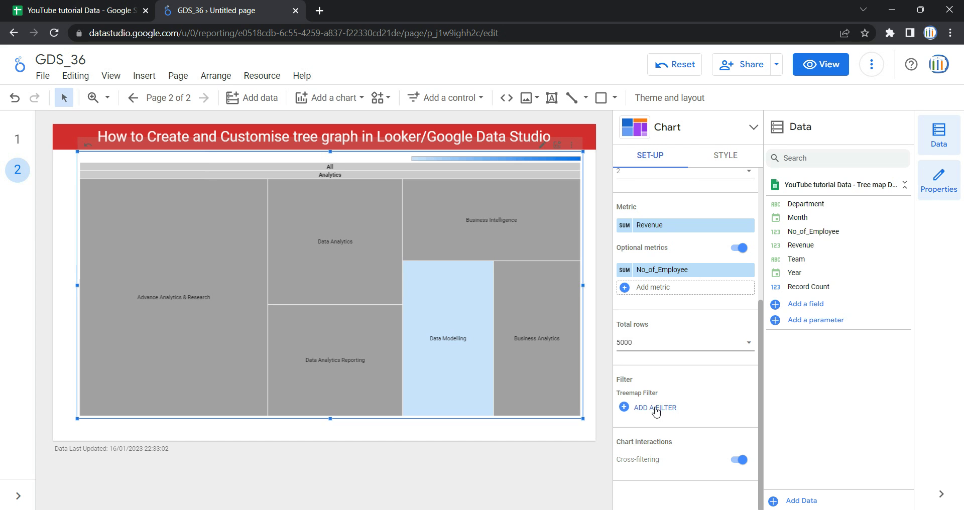
pyautogui.click(655, 409)
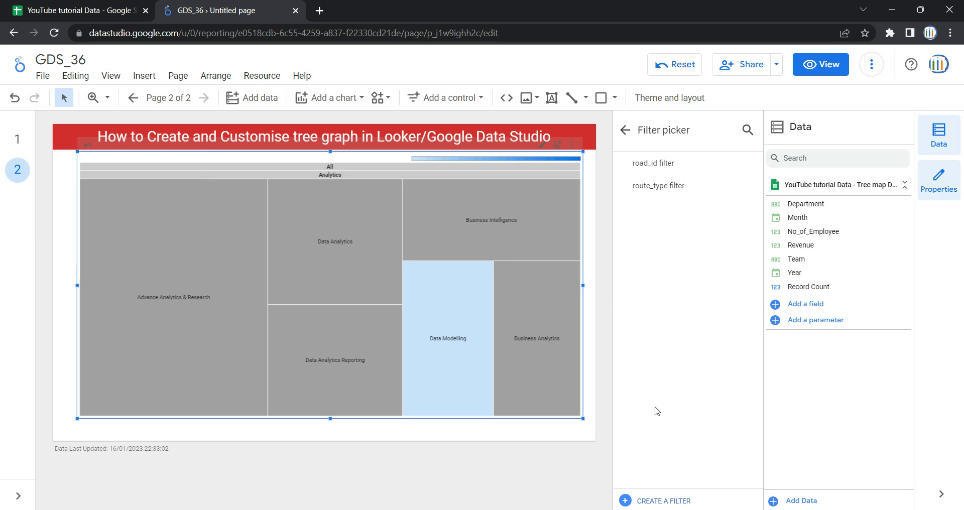
pyautogui.click(667, 501)
pyautogui.click(174, 313)
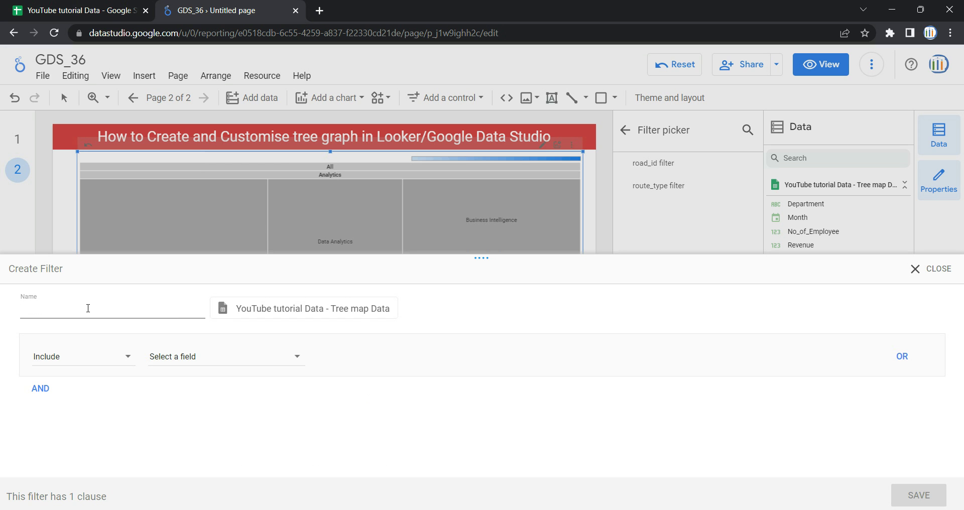
pyautogui.click(108, 356)
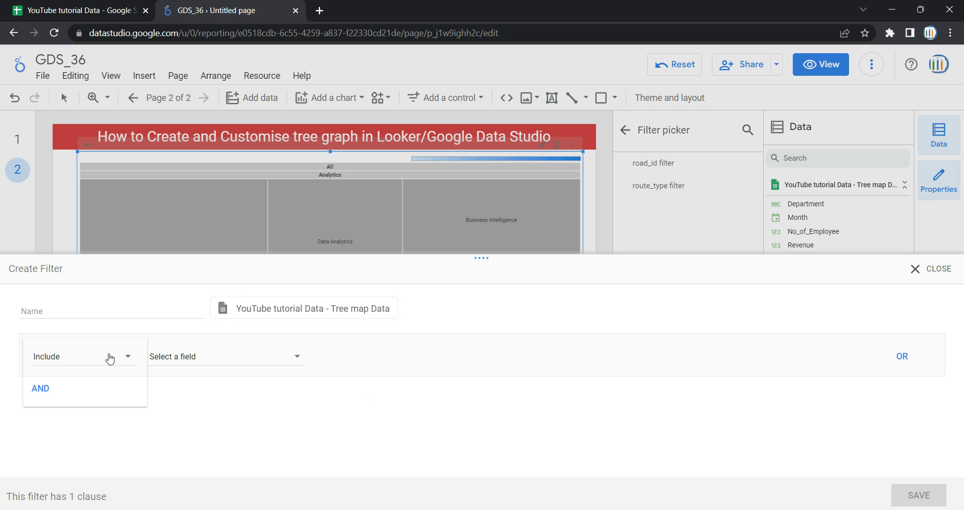
pyautogui.click(110, 384)
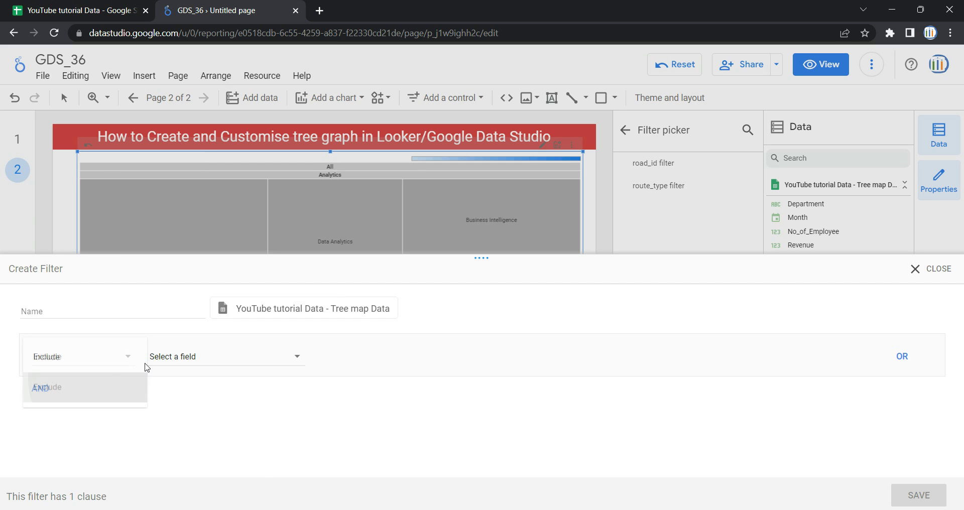
pyautogui.click(251, 362)
pyautogui.click(243, 342)
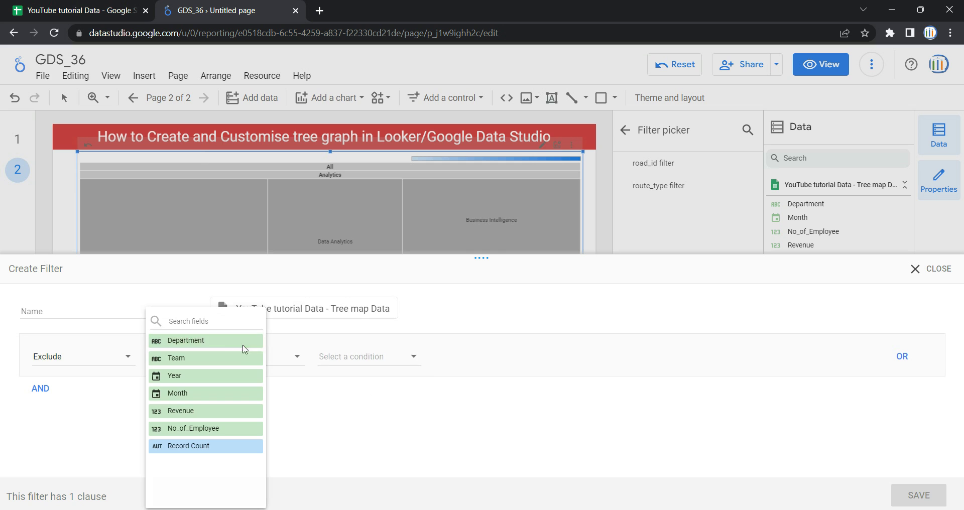
pyautogui.click(353, 359)
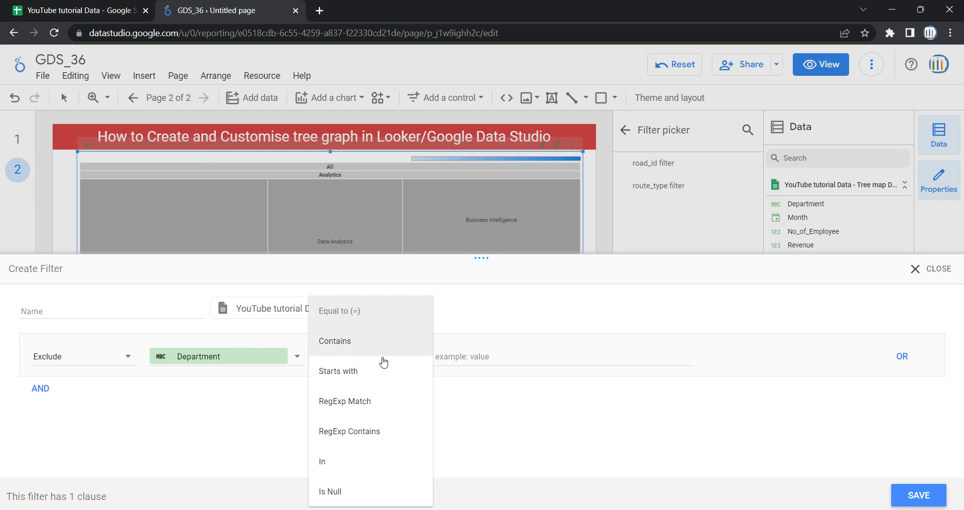
pyautogui.click(381, 382)
pyautogui.click(468, 359)
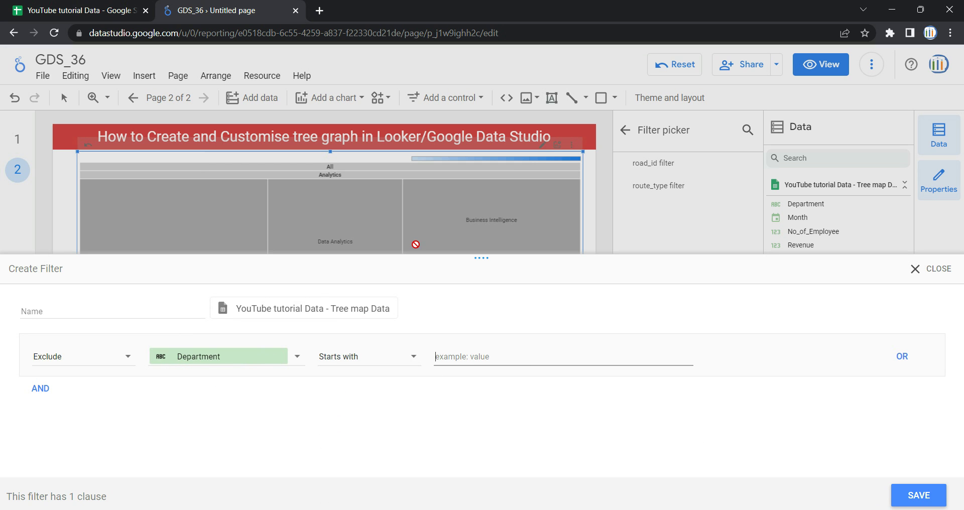
pyautogui.click(921, 273)
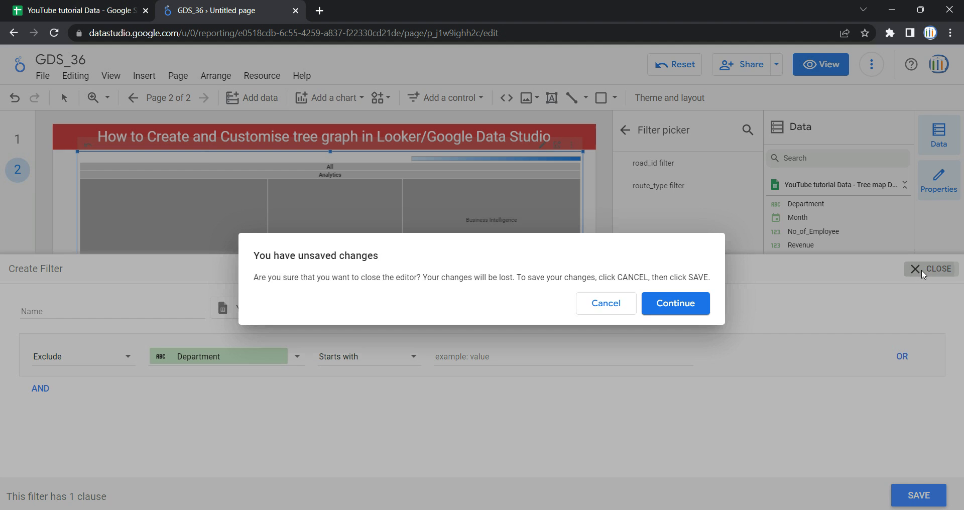
pyautogui.click(690, 304)
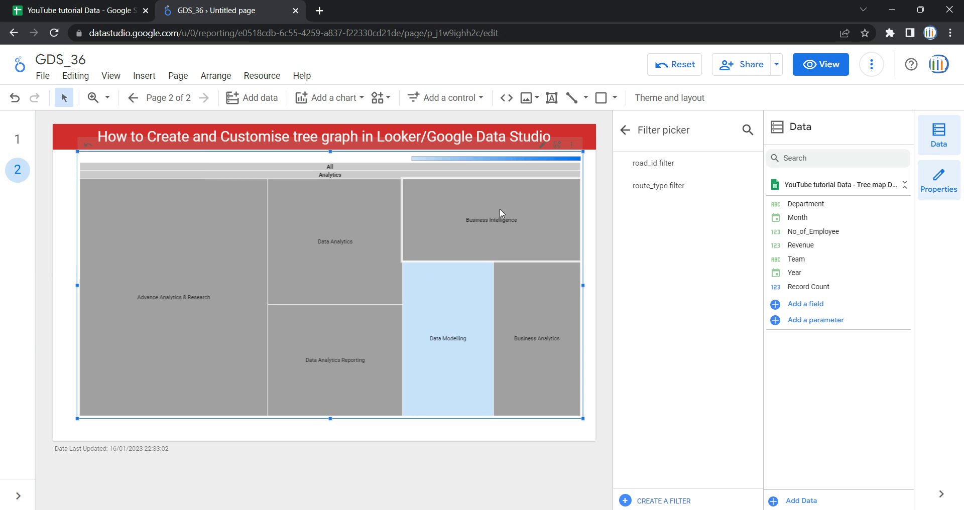
pyautogui.click(557, 144)
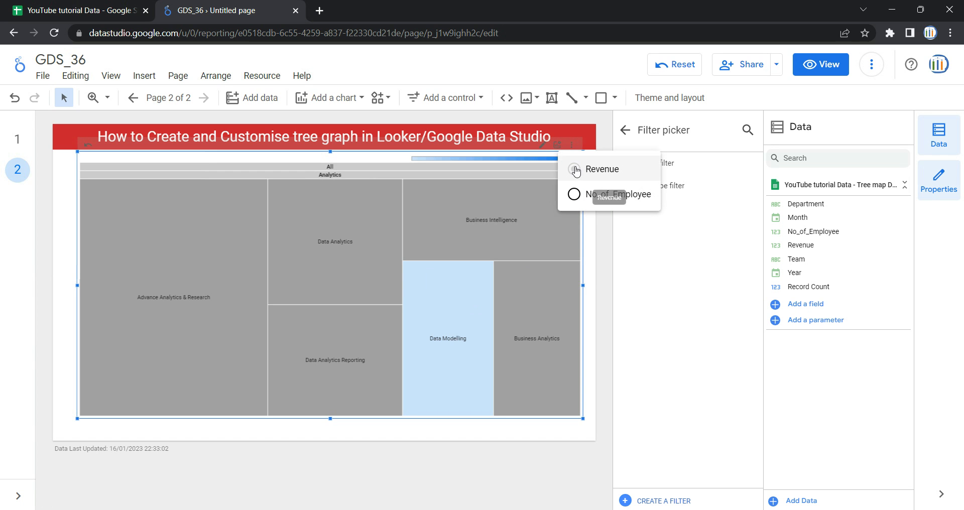
pyautogui.click(599, 237)
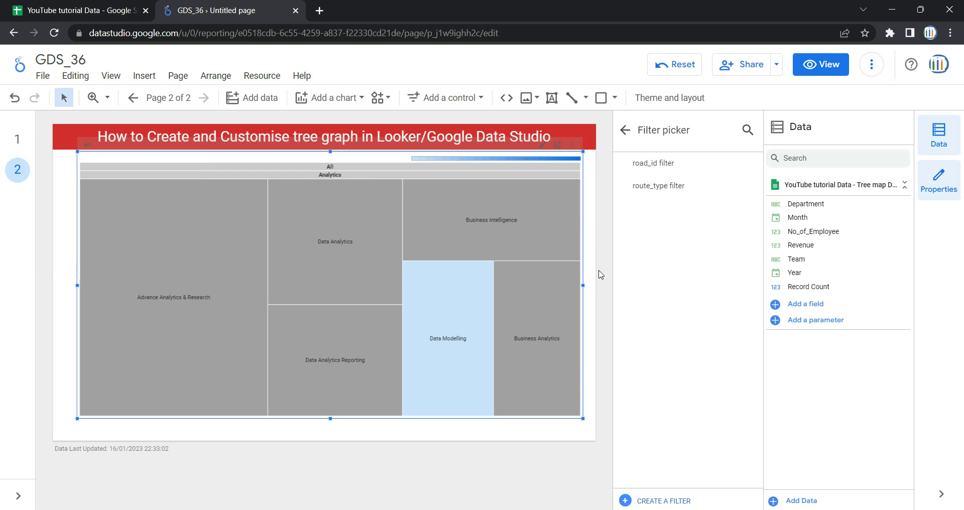
pyautogui.click(625, 130)
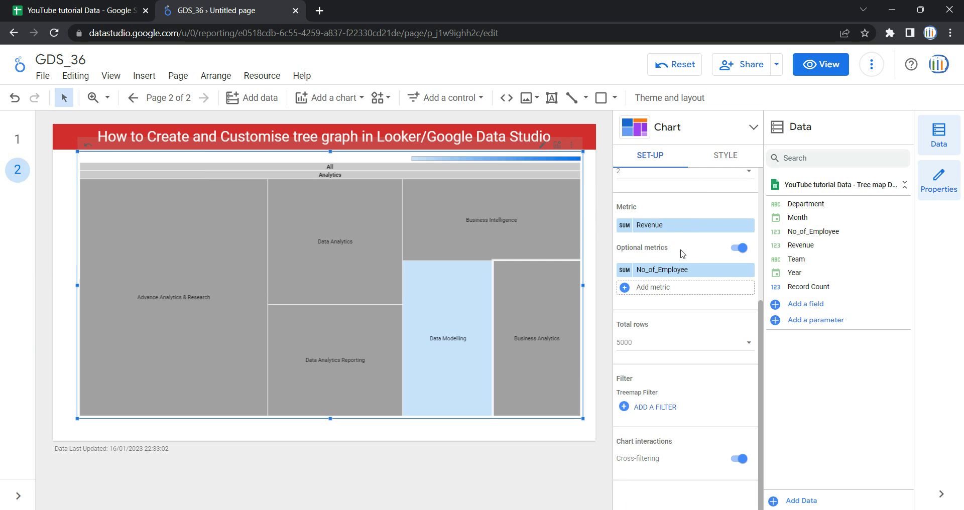
# In view mode, clear the treemap's team selection and examine the revenue of Advance Analytics & Research and Data Analytics.
pyautogui.scroll(5, 672, 274)
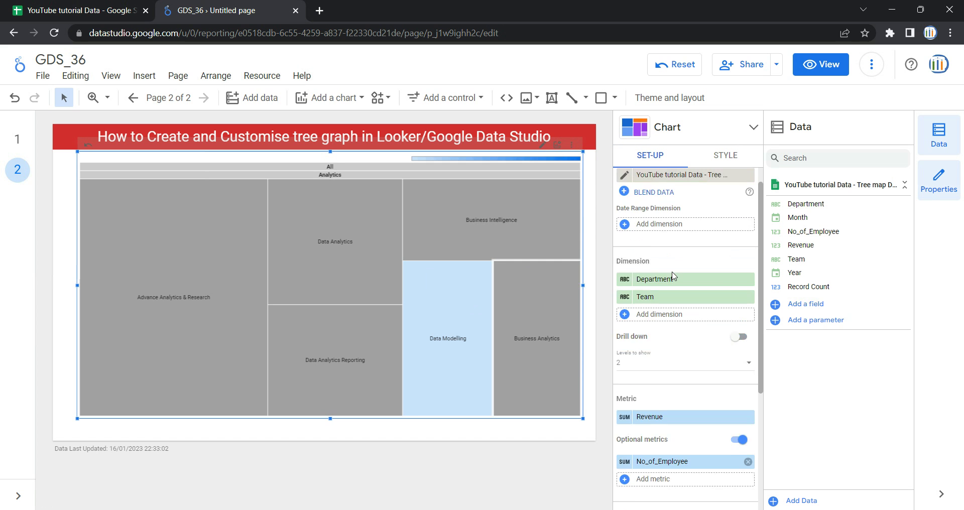
pyautogui.click(727, 158)
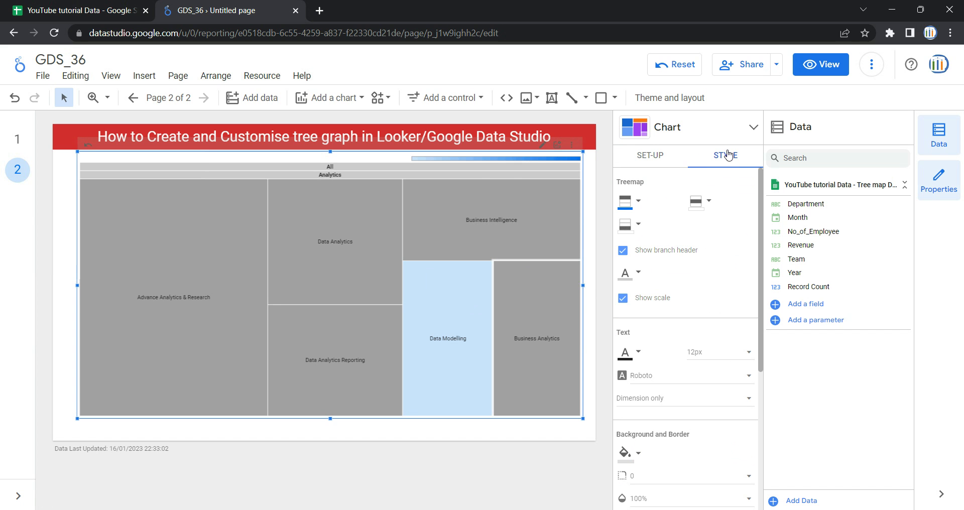
pyautogui.click(823, 65)
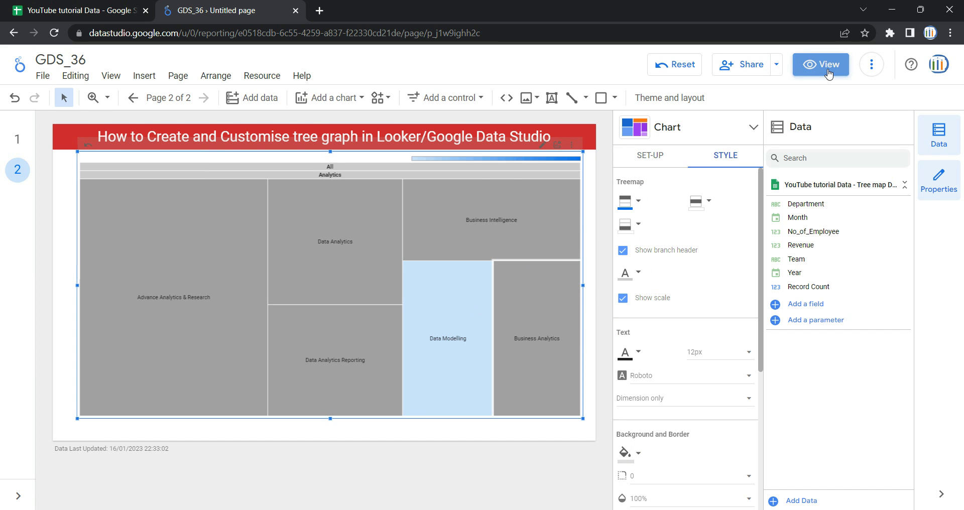
pyautogui.click(297, 344)
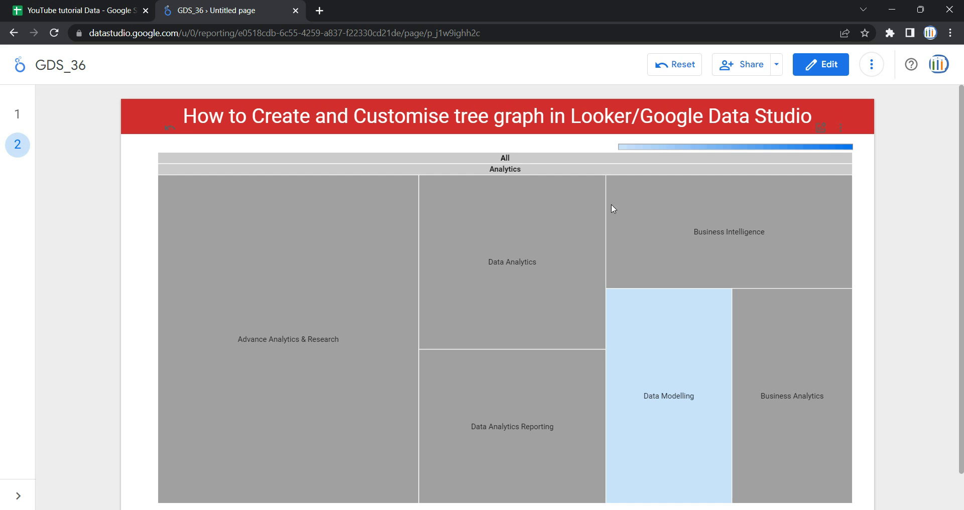
pyautogui.click(503, 157)
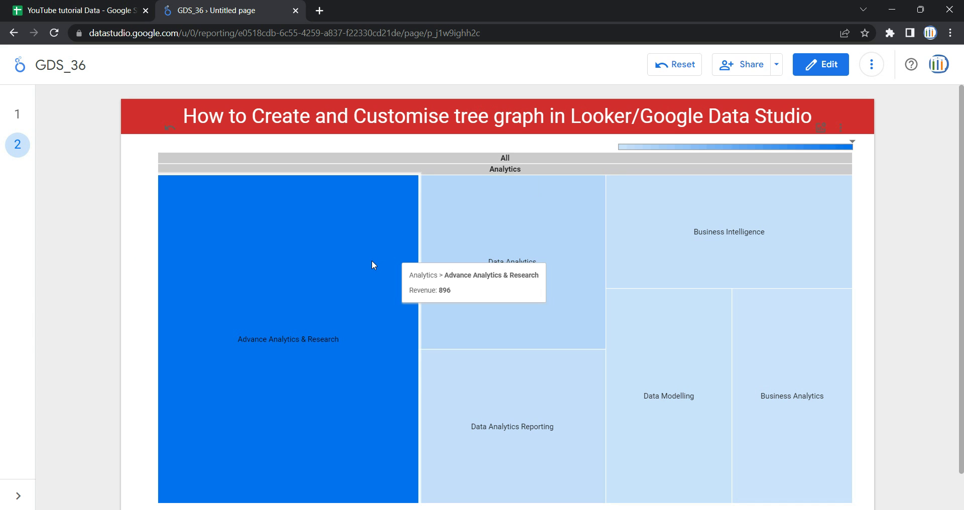
pyautogui.scroll(-1, 371, 264)
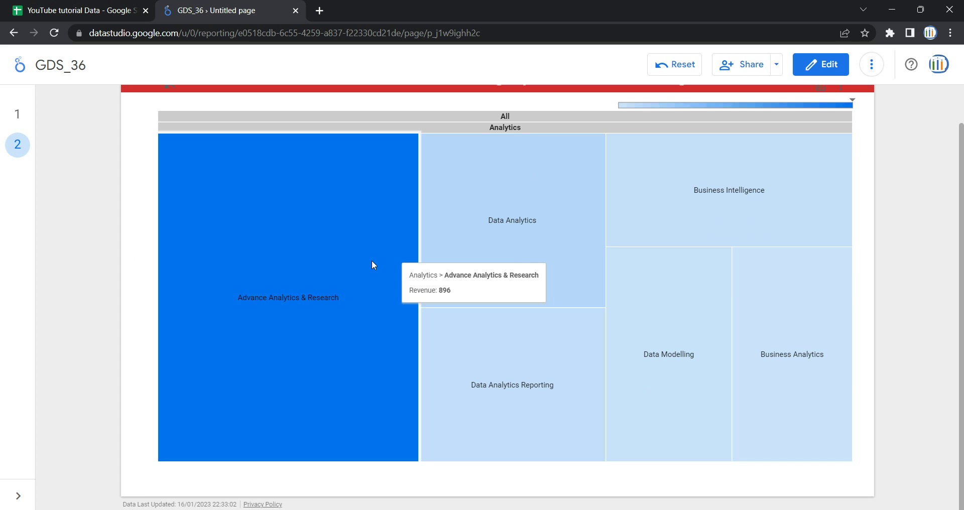
pyautogui.moveTo(490, 229)
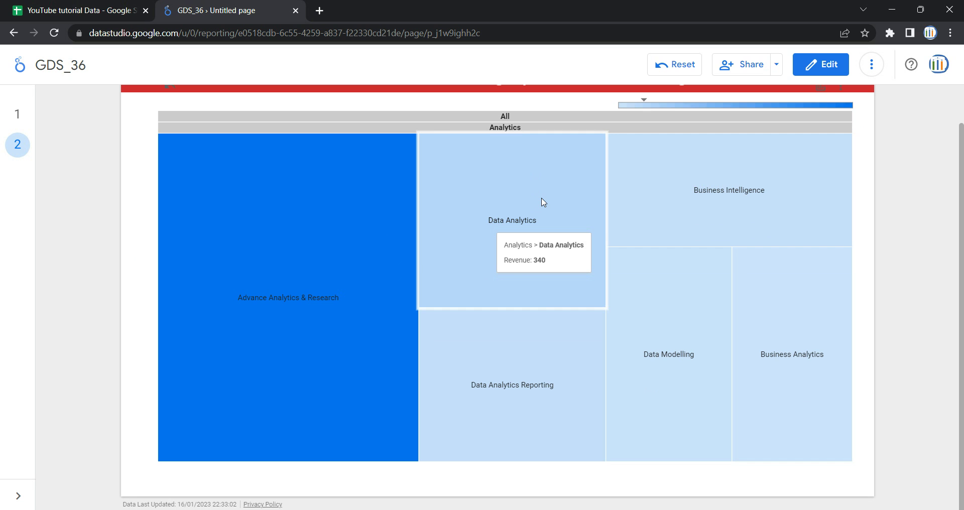
# Return the report to edit mode and set the treemap's maximum-value colour to green.
pyautogui.click(821, 65)
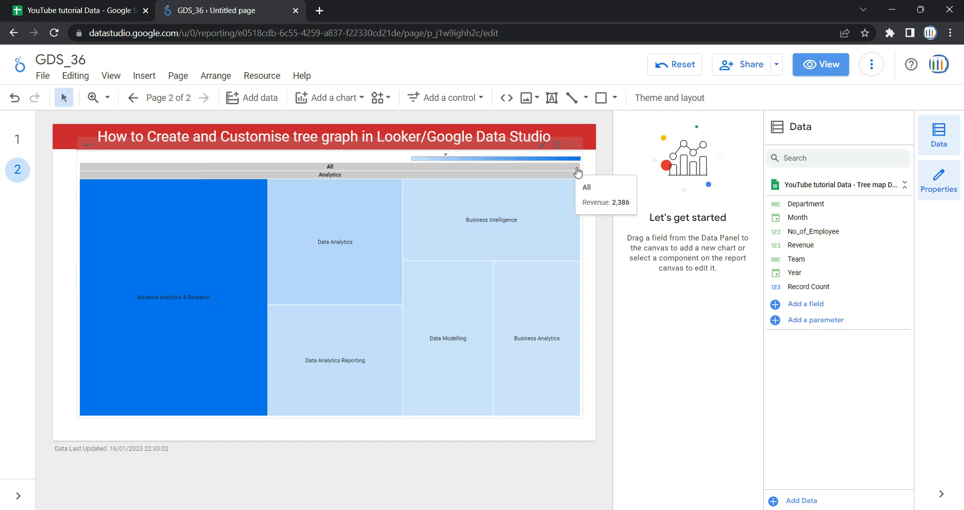
pyautogui.click(562, 405)
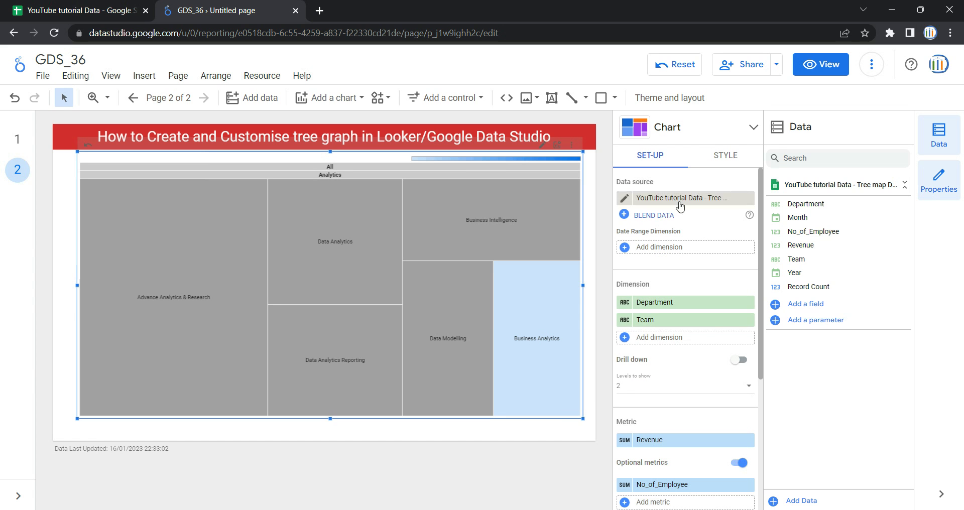
pyautogui.click(725, 160)
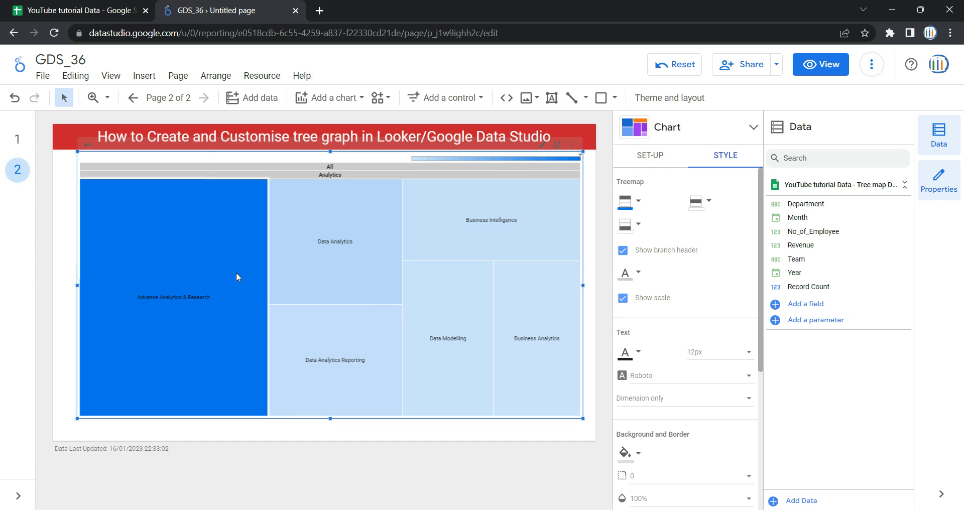
pyautogui.moveTo(219, 285)
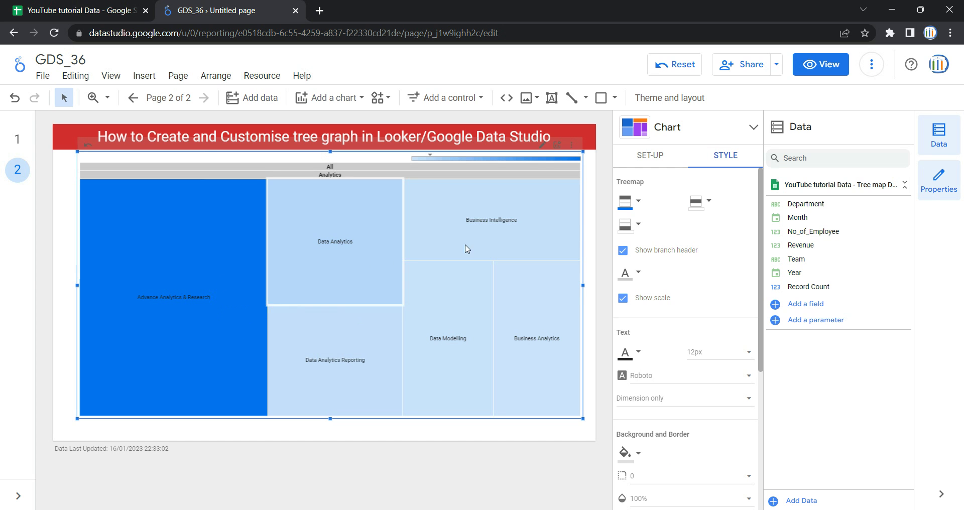
pyautogui.click(640, 202)
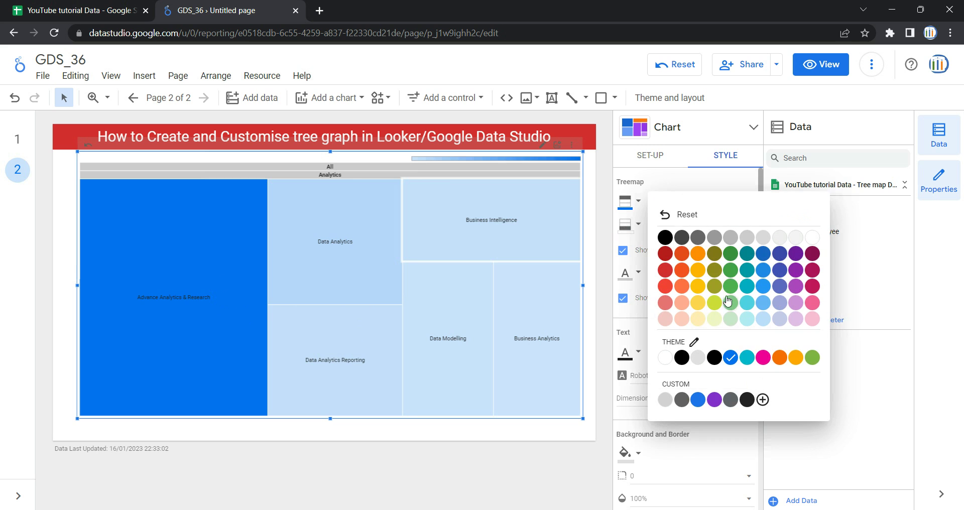
pyautogui.click(731, 264)
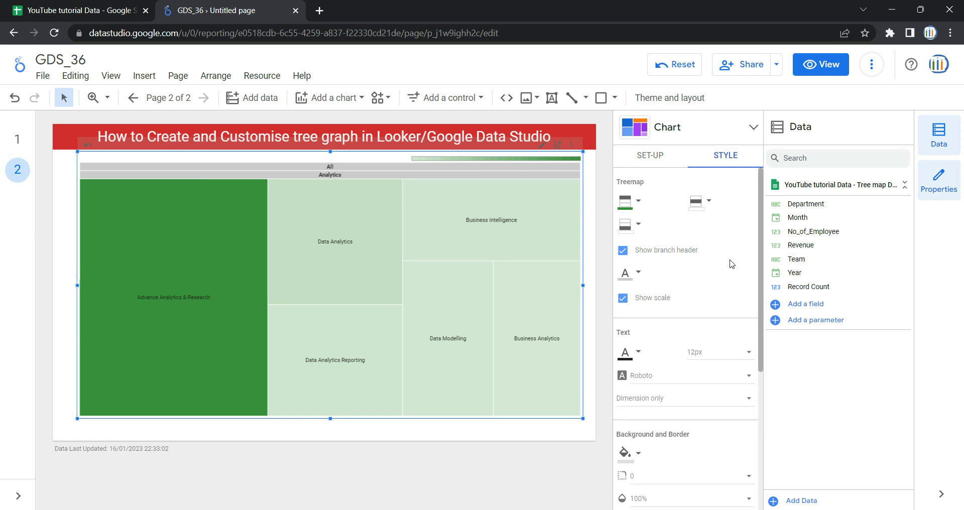
# Set the treemap's mid-value colour to teal and its minimum-value colour to orange.
pyautogui.click(706, 212)
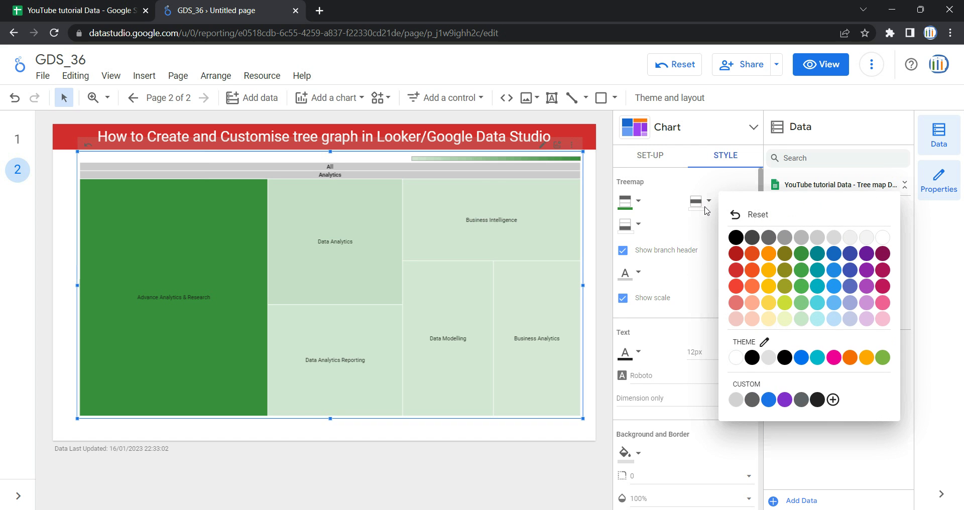
pyautogui.click(817, 293)
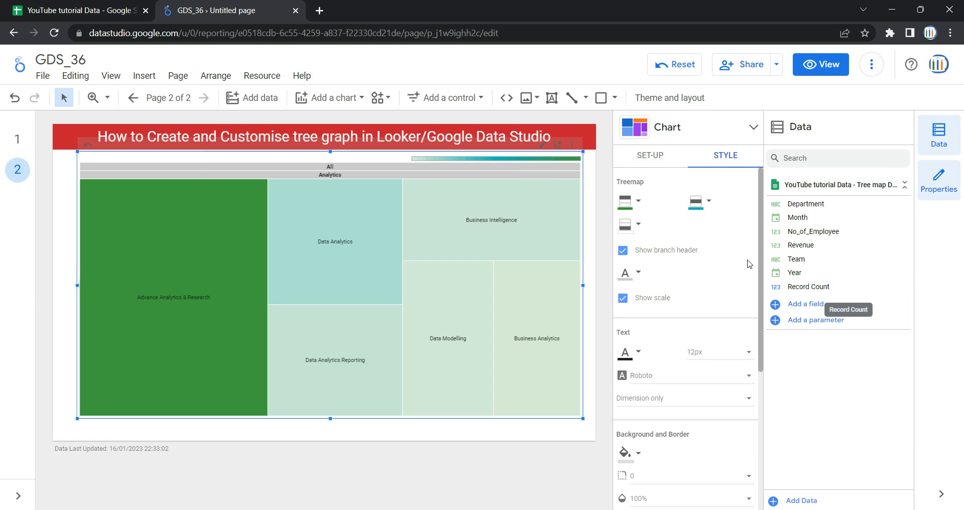
pyautogui.click(637, 229)
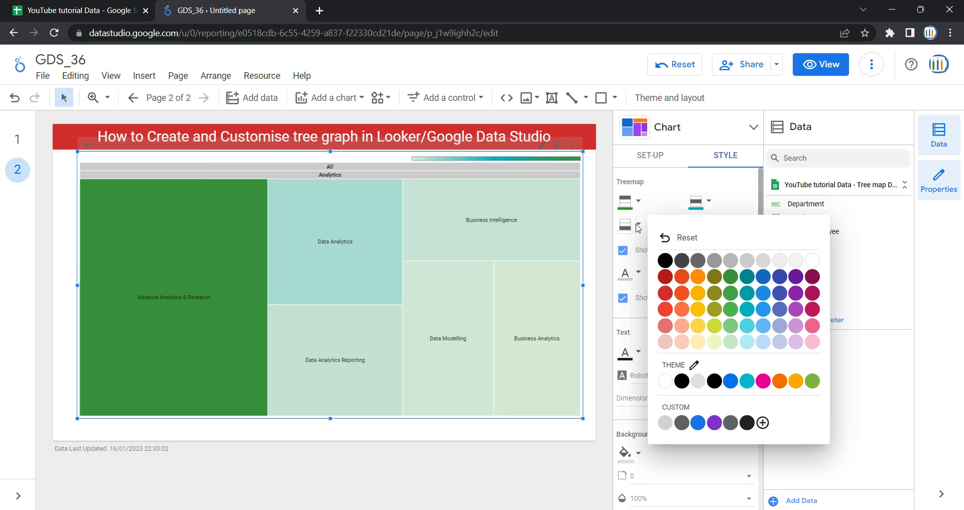
pyautogui.click(681, 326)
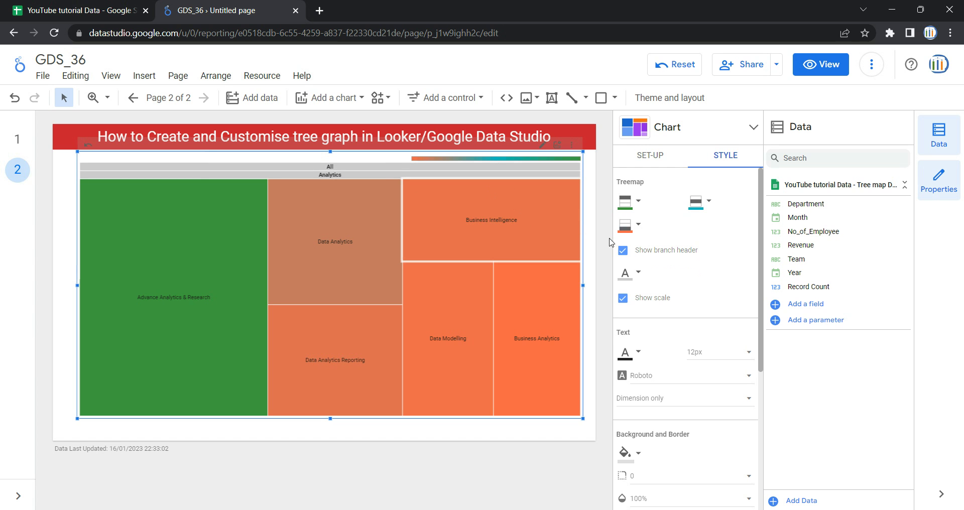
# Hide the treemap's branch header and show it again to compare the two layouts.
pyautogui.click(644, 258)
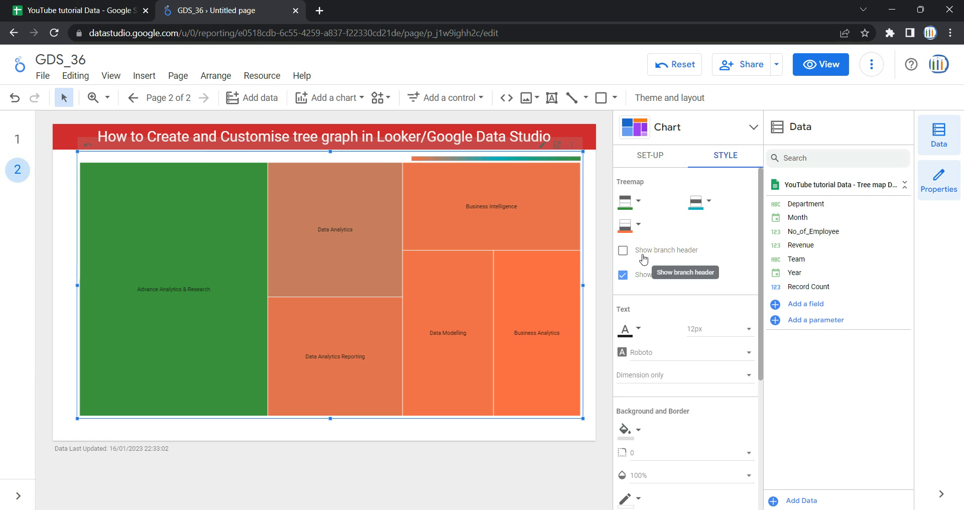
pyautogui.click(638, 257)
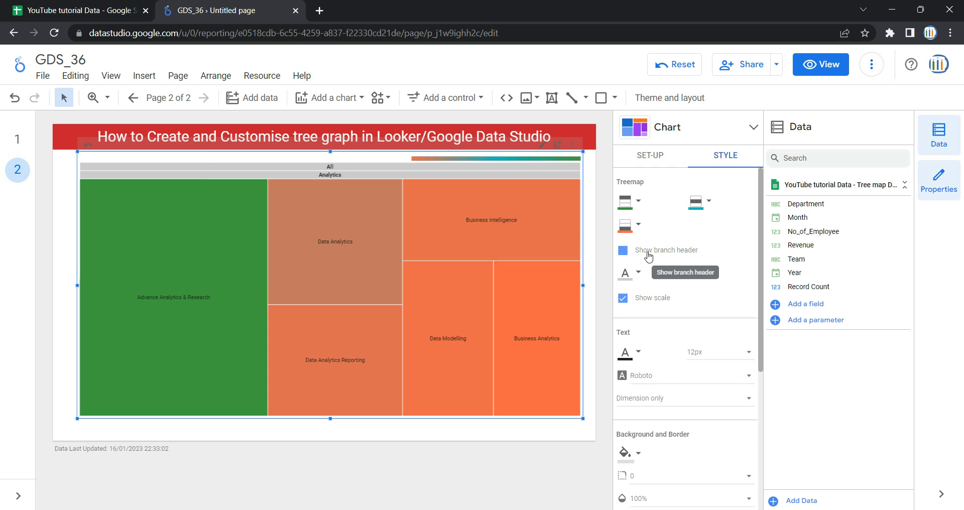
pyautogui.click(648, 257)
pyautogui.click(648, 256)
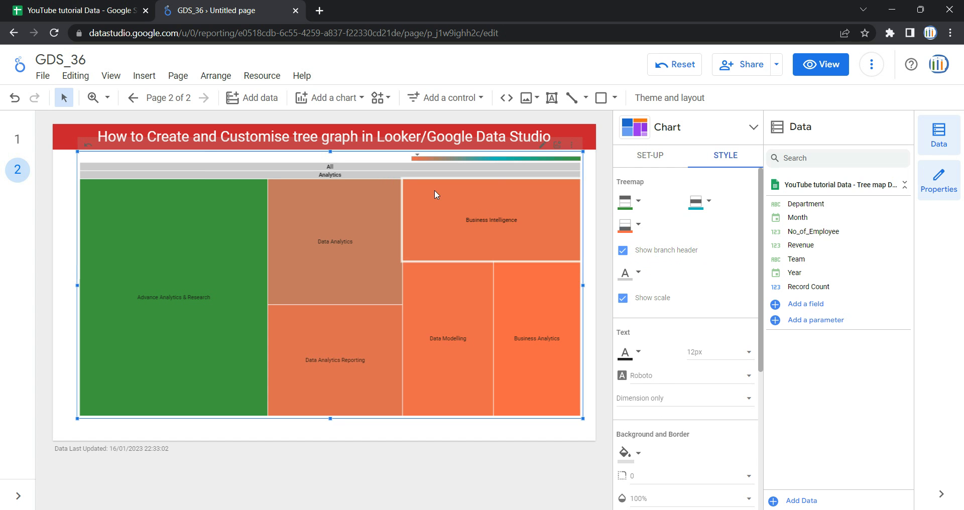
# Set the colour of the treemap's branch header to red.
pyautogui.moveTo(428, 191)
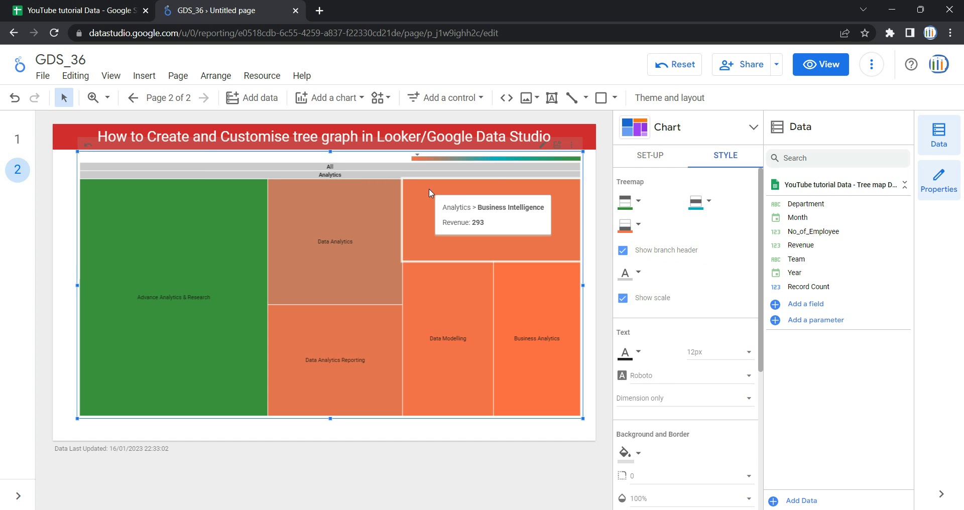
pyautogui.click(638, 279)
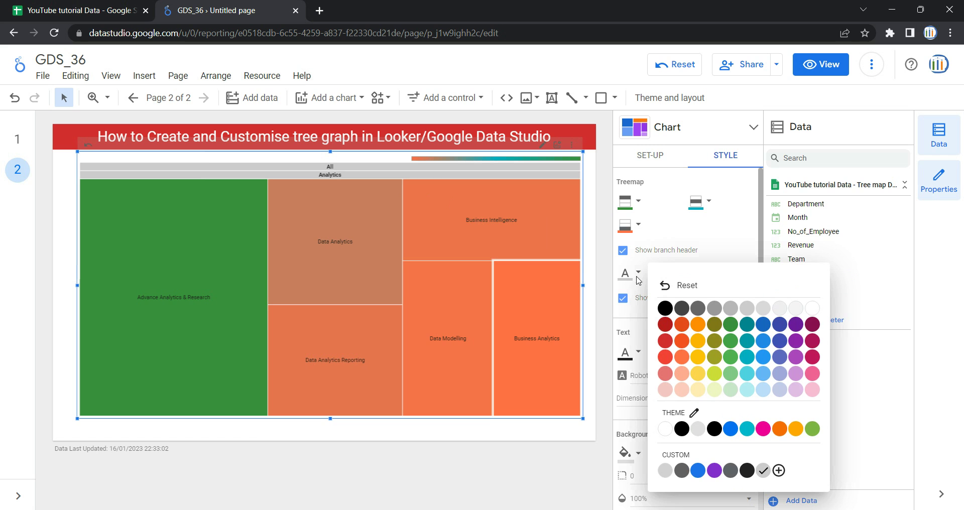
pyautogui.click(666, 346)
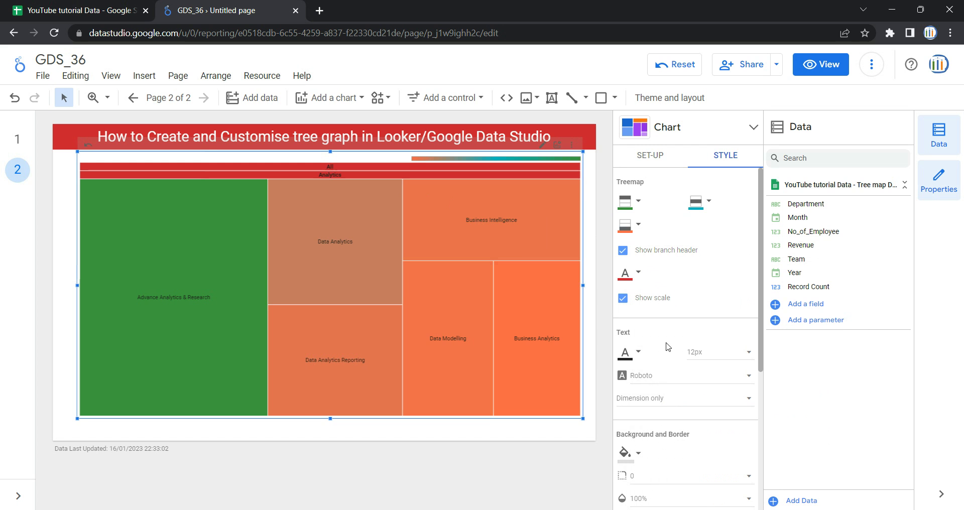
# Try indigo and black as the colour of the treemap's branch header.
pyautogui.click(637, 273)
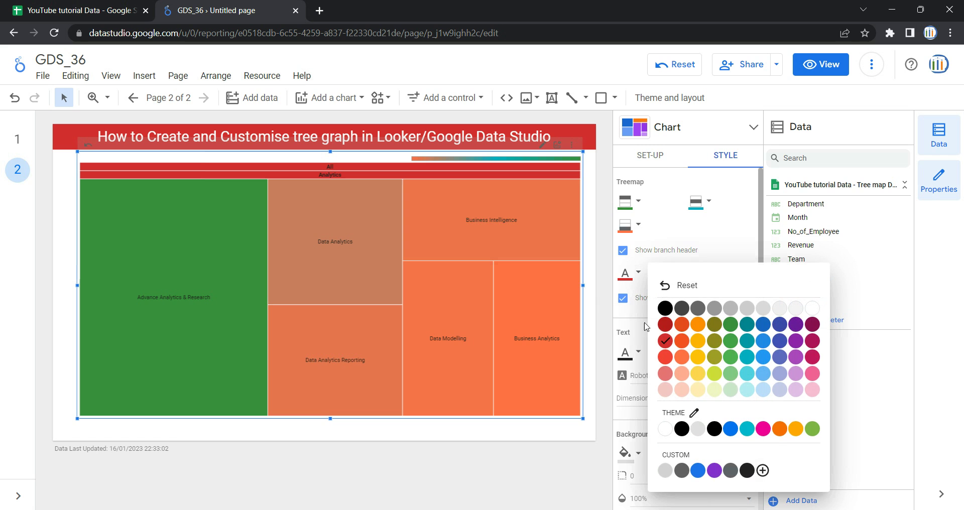
pyautogui.click(779, 341)
pyautogui.click(625, 275)
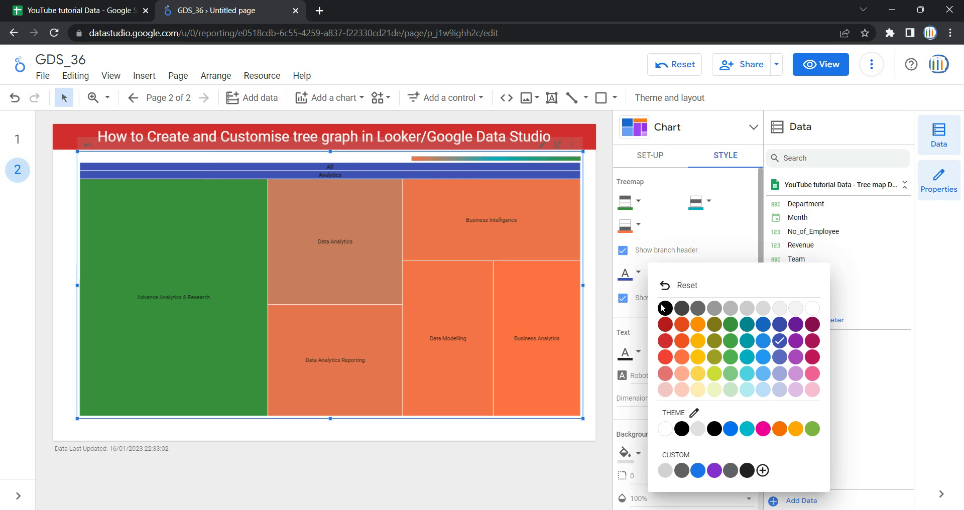
pyautogui.click(666, 308)
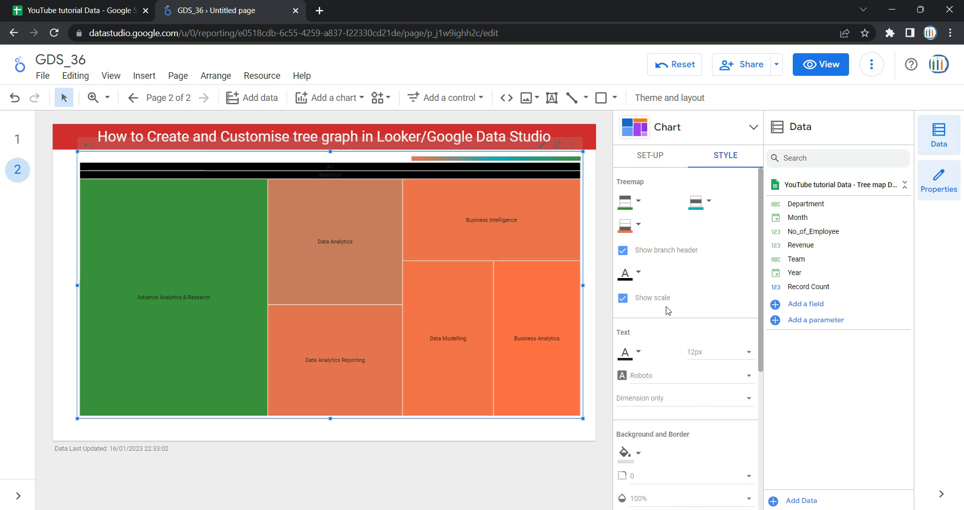
# Reset the branch header to its default blue colour and preview the treemap's team tiles in view mode.
pyautogui.click(625, 273)
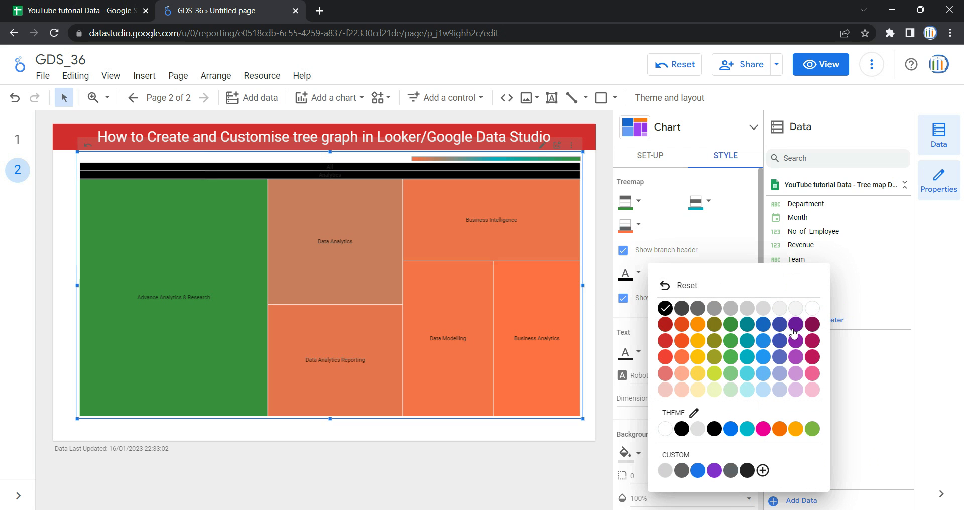
pyautogui.click(682, 288)
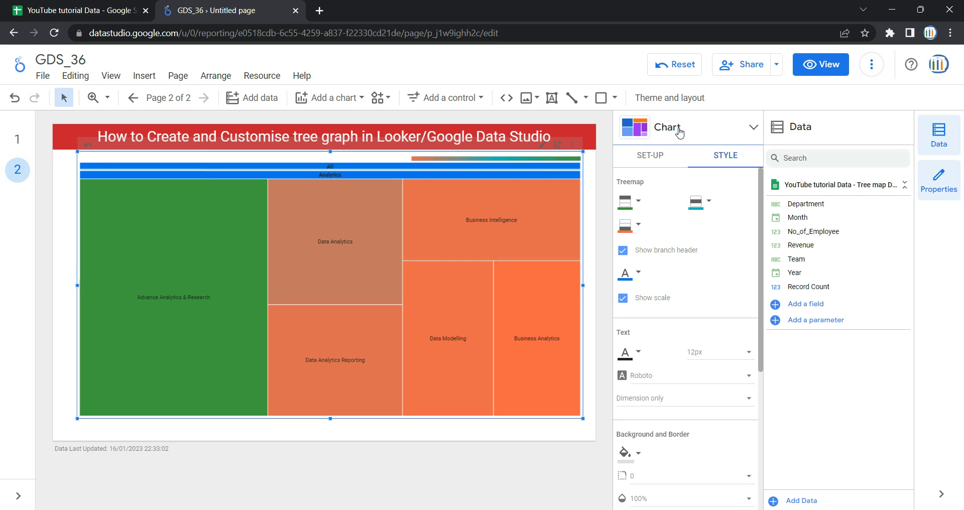
pyautogui.click(811, 73)
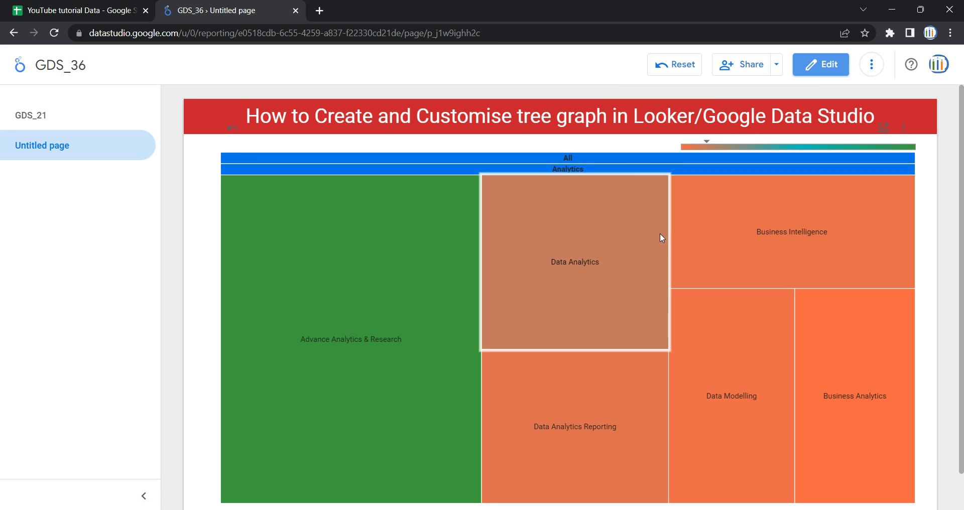
pyautogui.moveTo(610, 231)
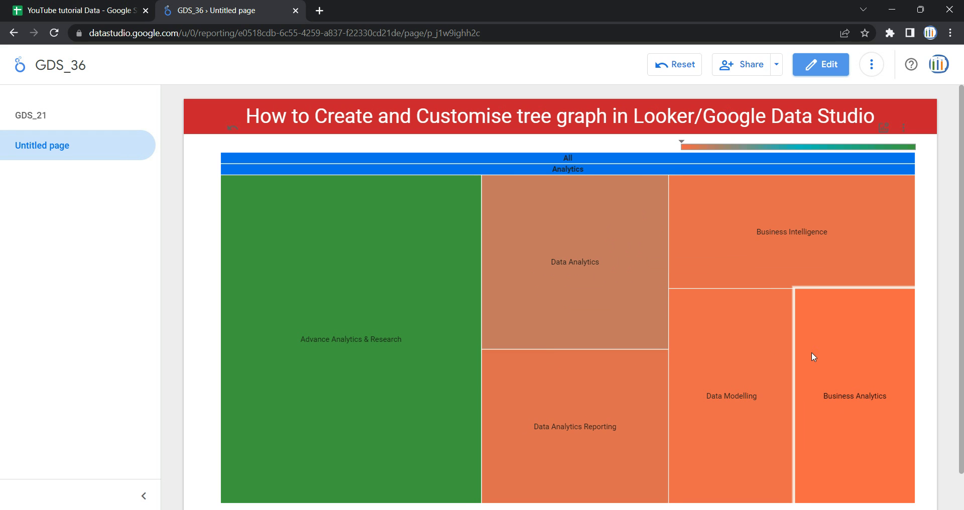
pyautogui.moveTo(811, 351)
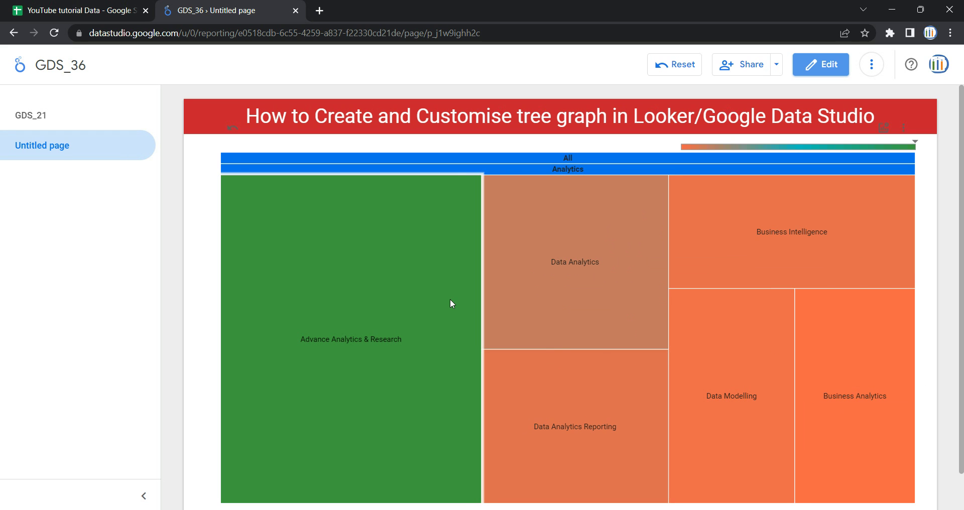
pyautogui.moveTo(449, 299)
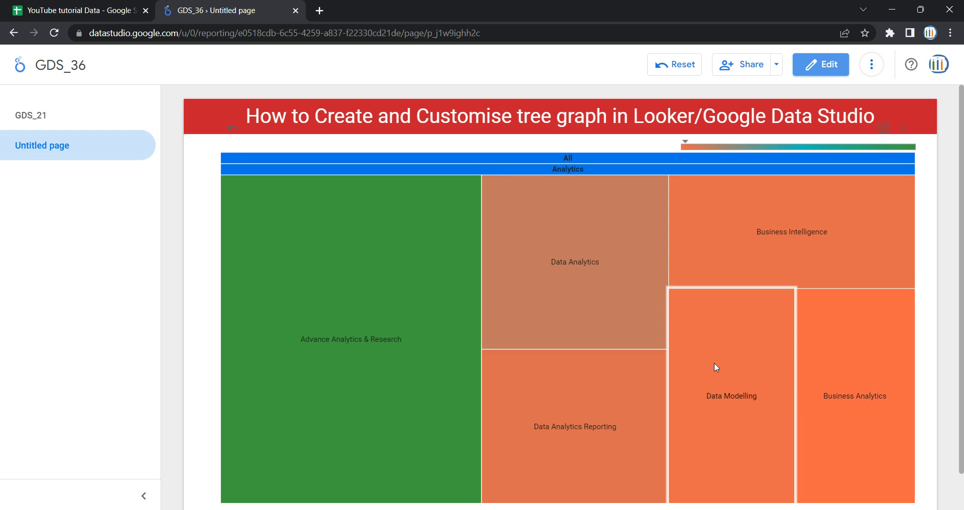
# Return the report to edit mode and set the treemap's text to the Tahoma font at 16px.
pyautogui.click(820, 65)
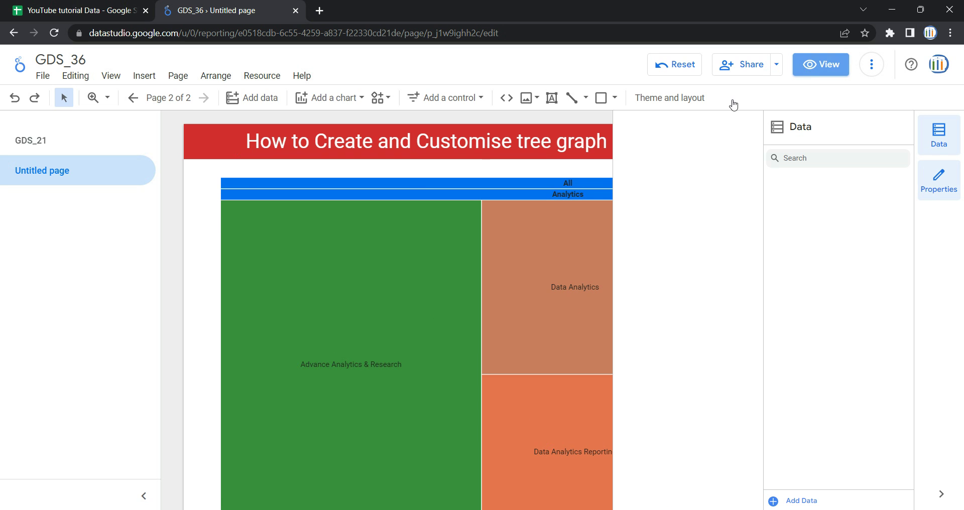
pyautogui.click(576, 253)
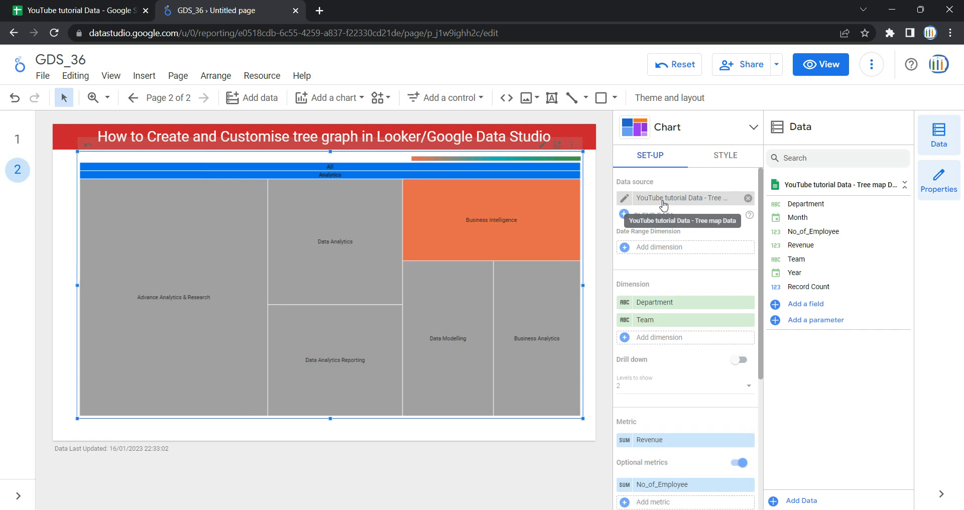
pyautogui.click(721, 164)
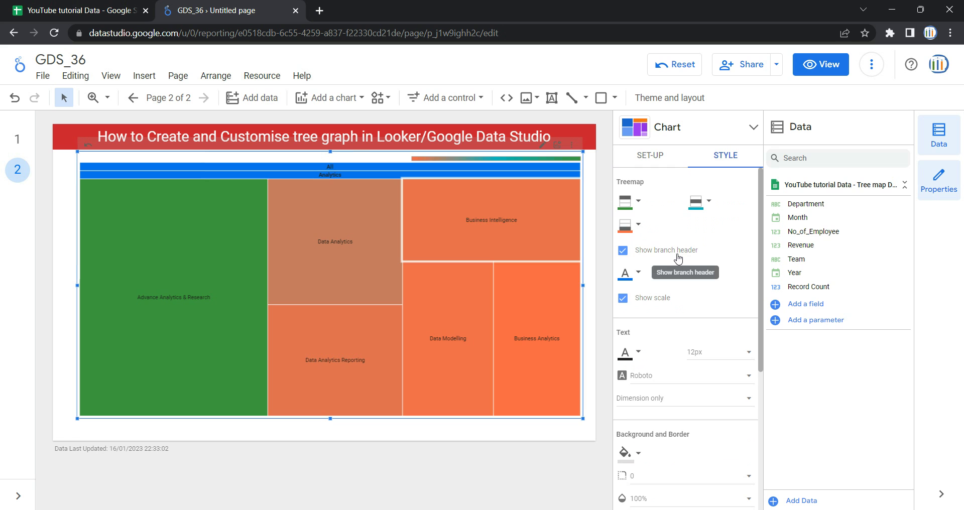
pyautogui.scroll(-3, 678, 257)
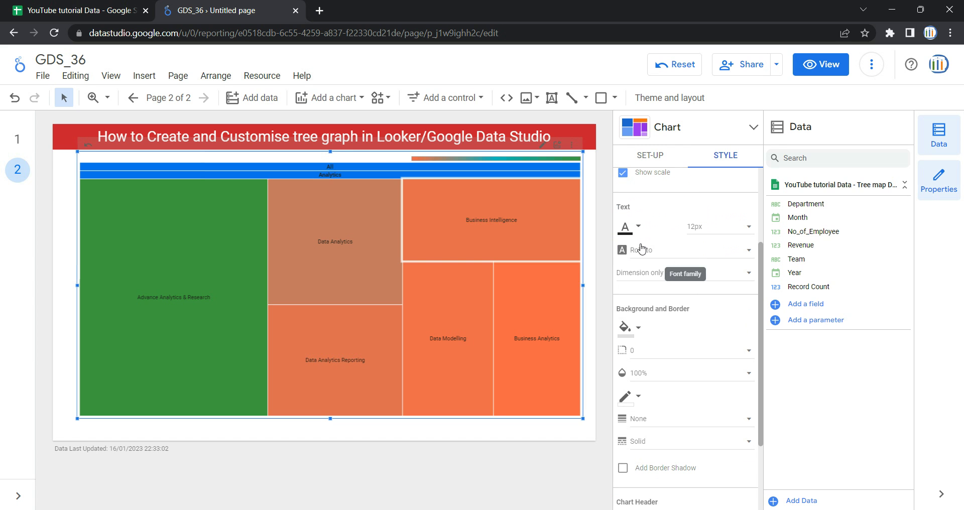
pyautogui.scroll(1, 636, 261)
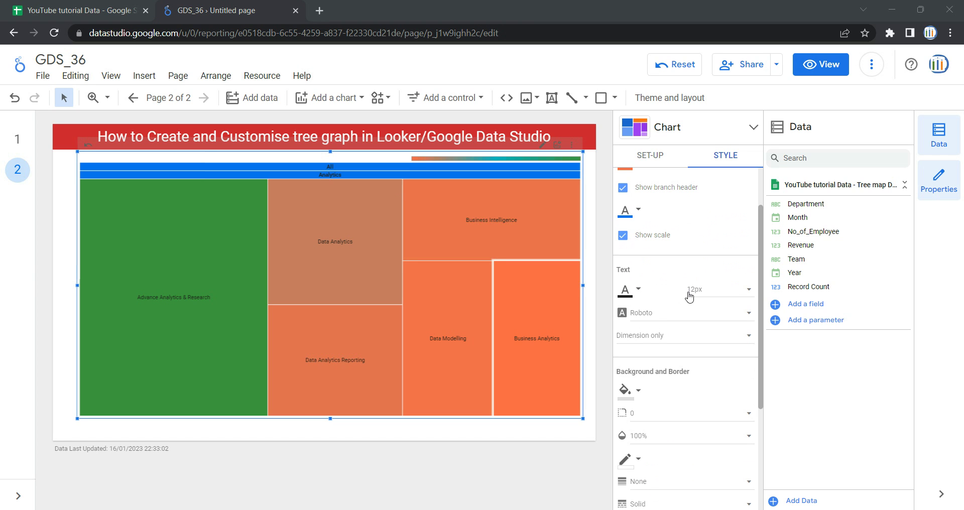
pyautogui.click(678, 317)
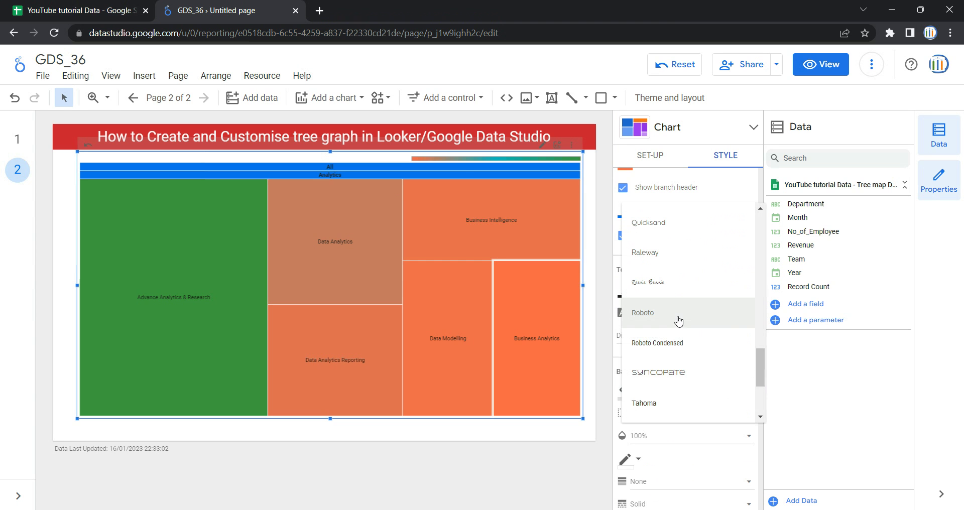
pyautogui.click(695, 399)
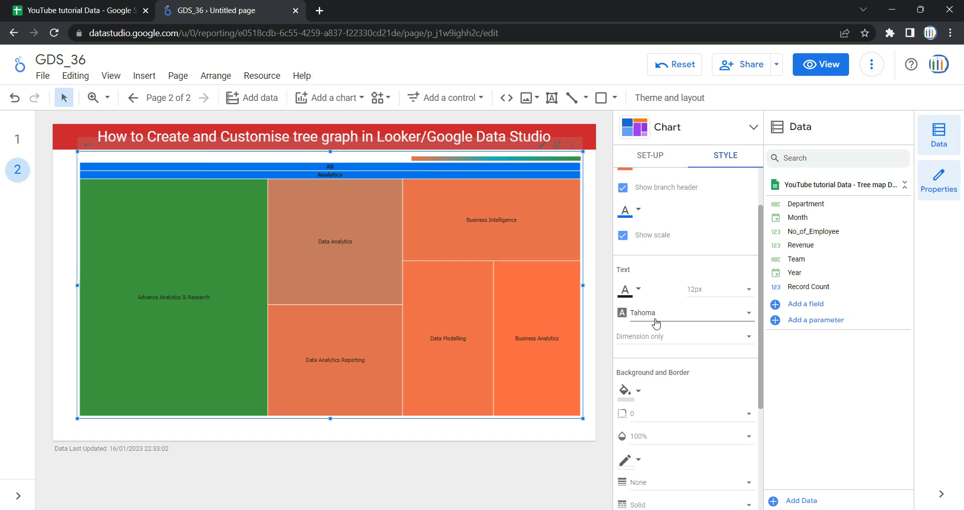
pyautogui.click(693, 289)
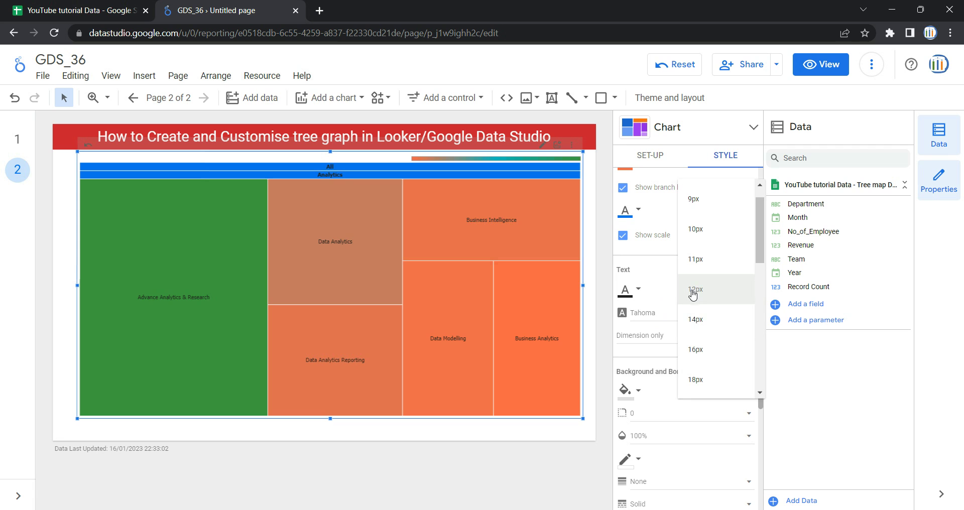
pyautogui.click(708, 346)
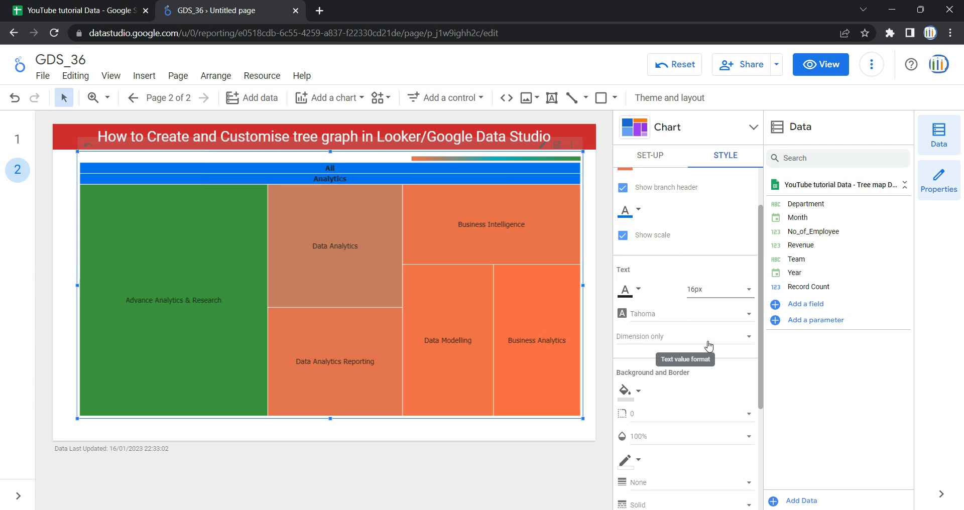
# Try the Dimension and metric (value) label format on the treemap and settle on Dimension and metric (per cent).
pyautogui.click(651, 343)
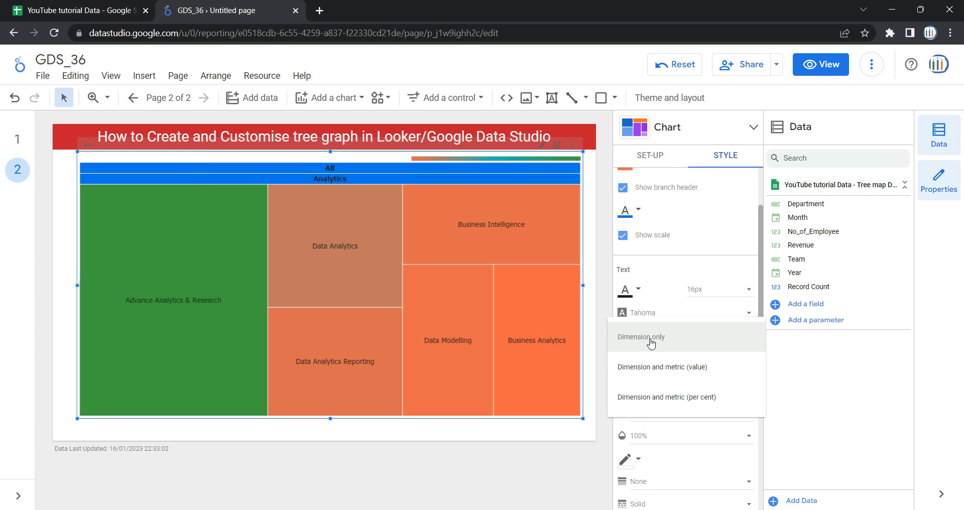
pyautogui.click(667, 363)
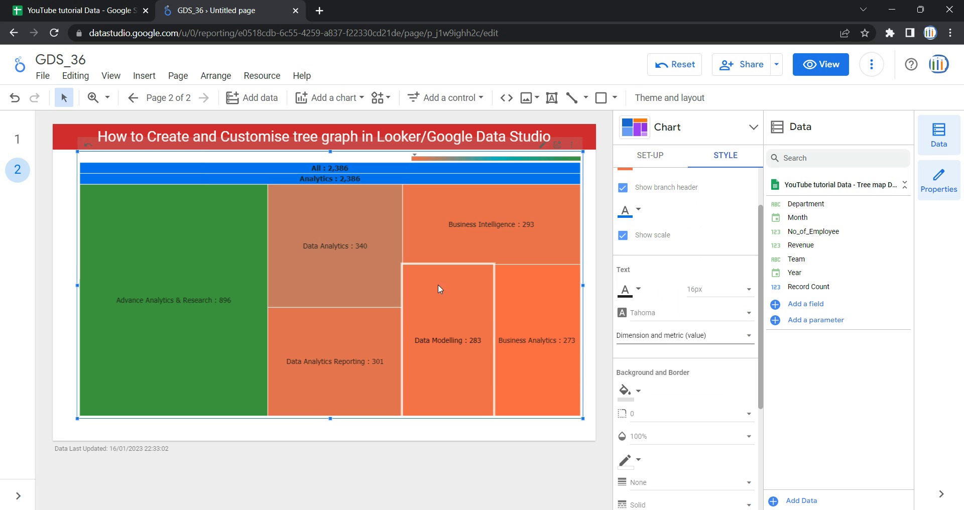
pyautogui.moveTo(354, 264)
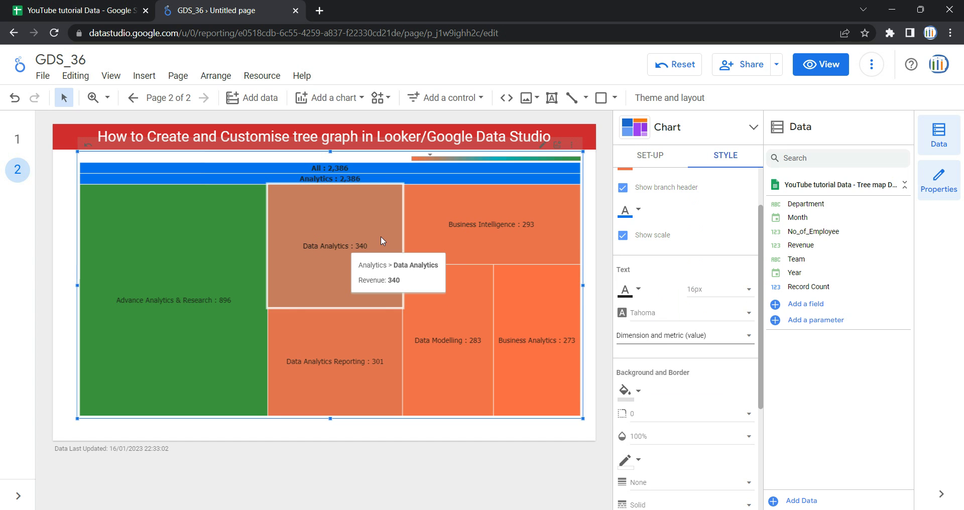
pyautogui.click(637, 340)
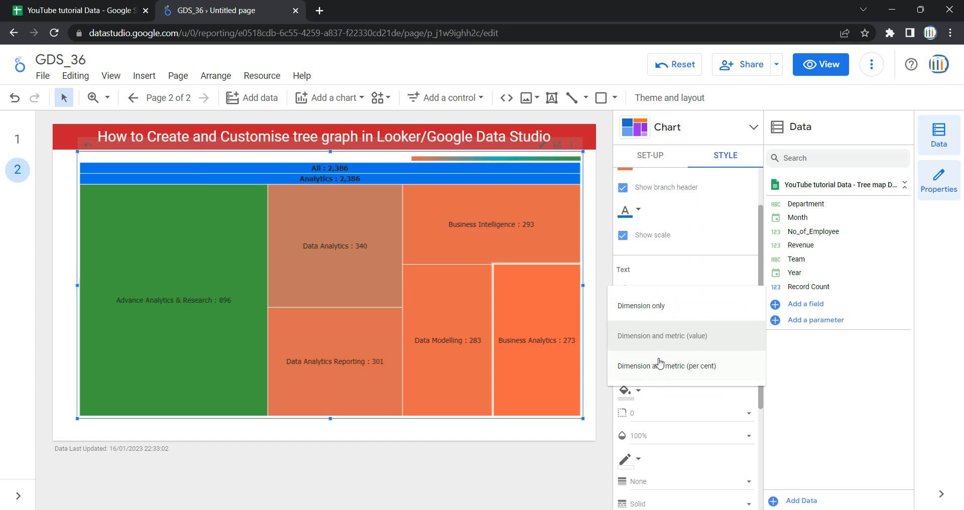
pyautogui.click(644, 374)
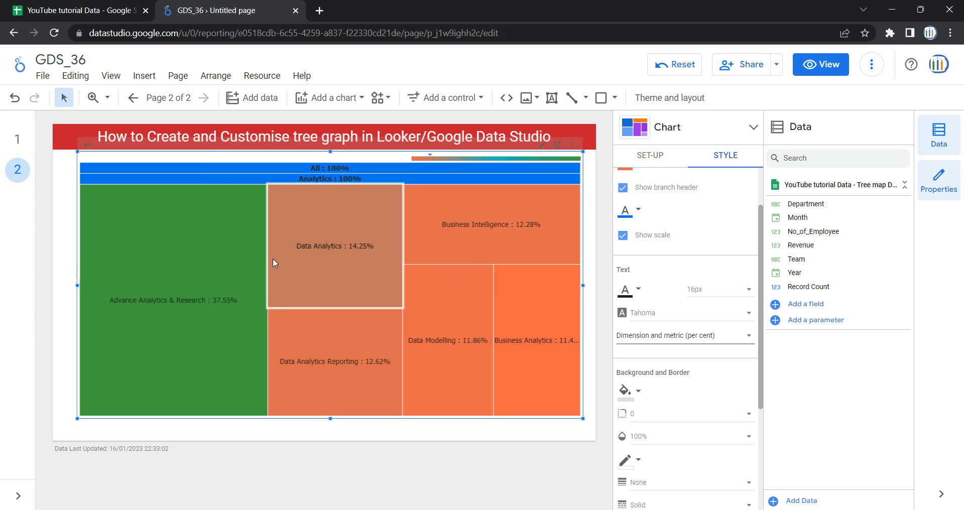
# Set the treemap's border radius to 100 and its background colour to yellow.
pyautogui.scroll(-3, 653, 301)
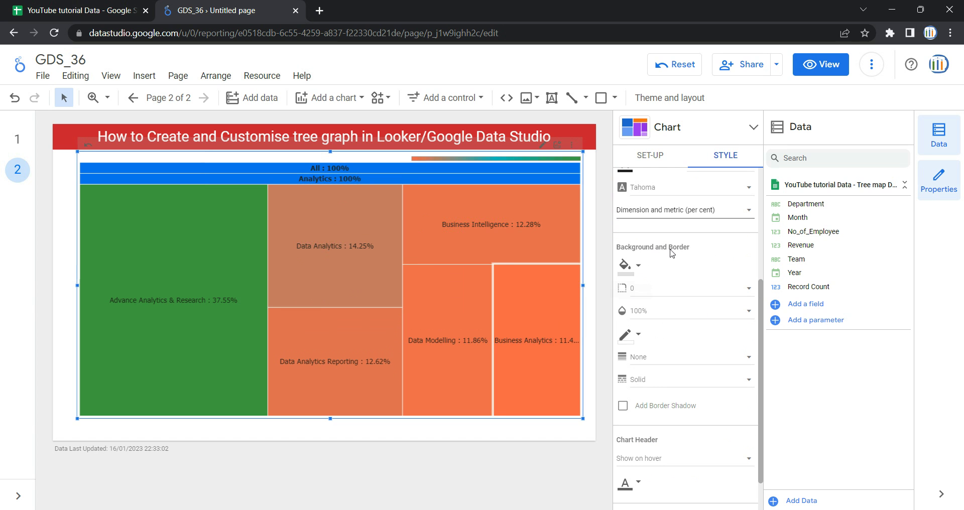
pyautogui.click(647, 295)
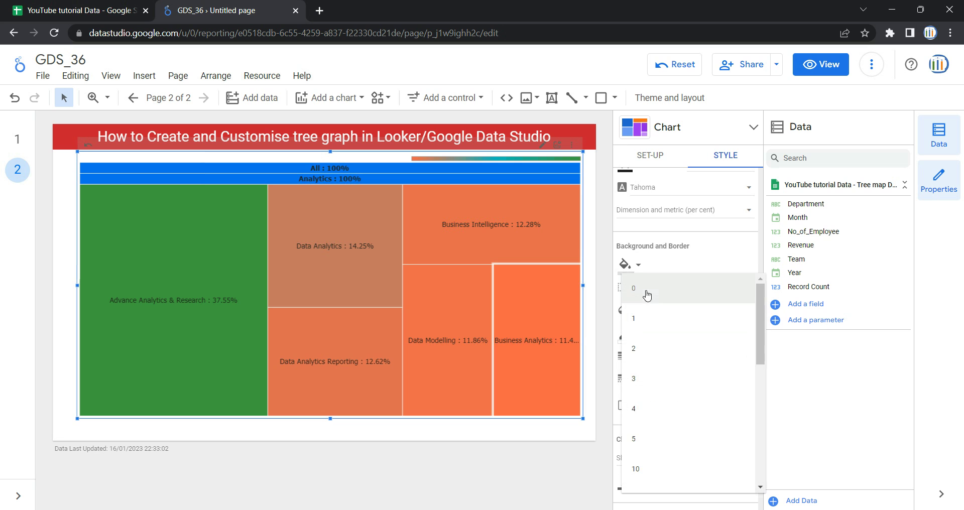
pyautogui.click(675, 274)
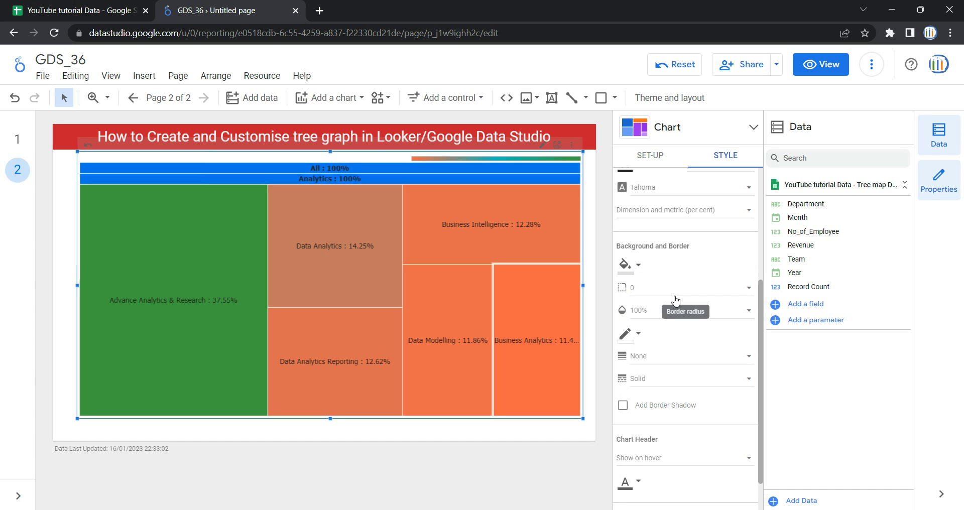
pyautogui.click(674, 295)
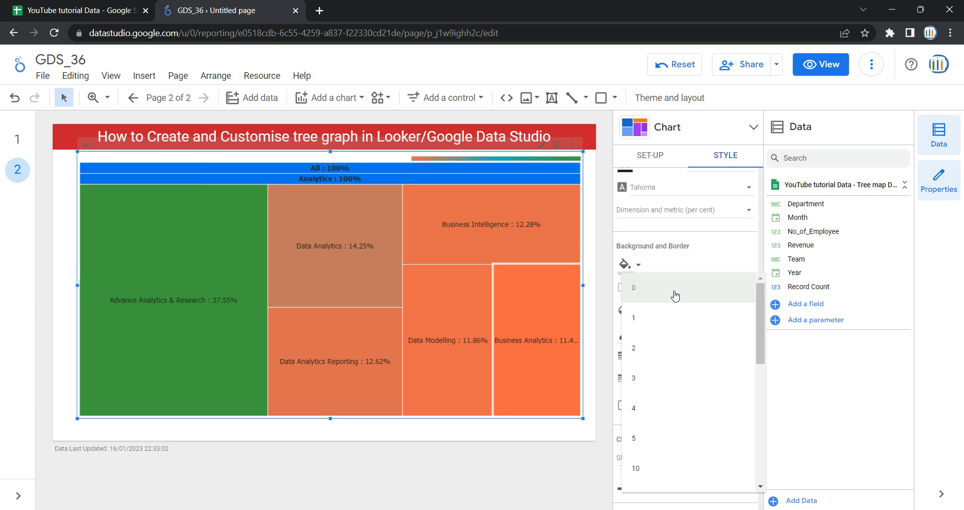
pyautogui.scroll(-5, 682, 351)
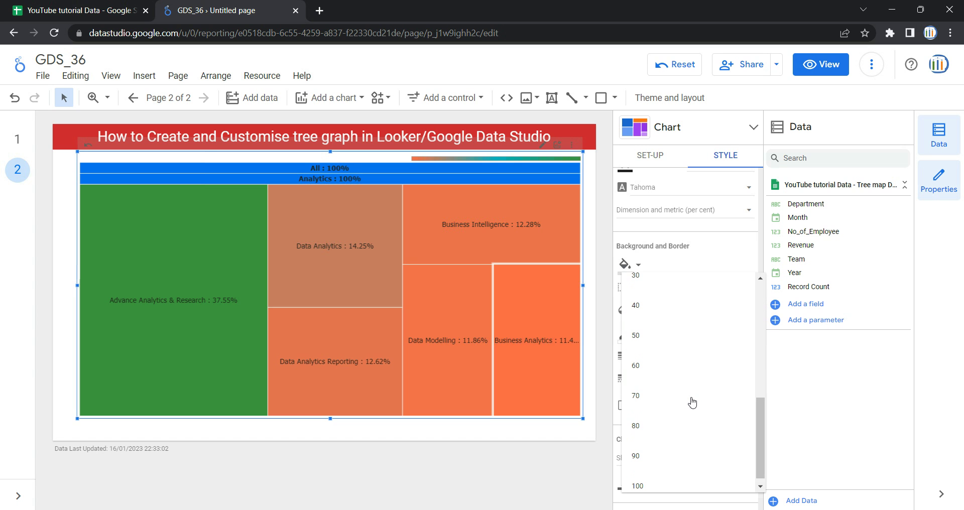
pyautogui.click(686, 474)
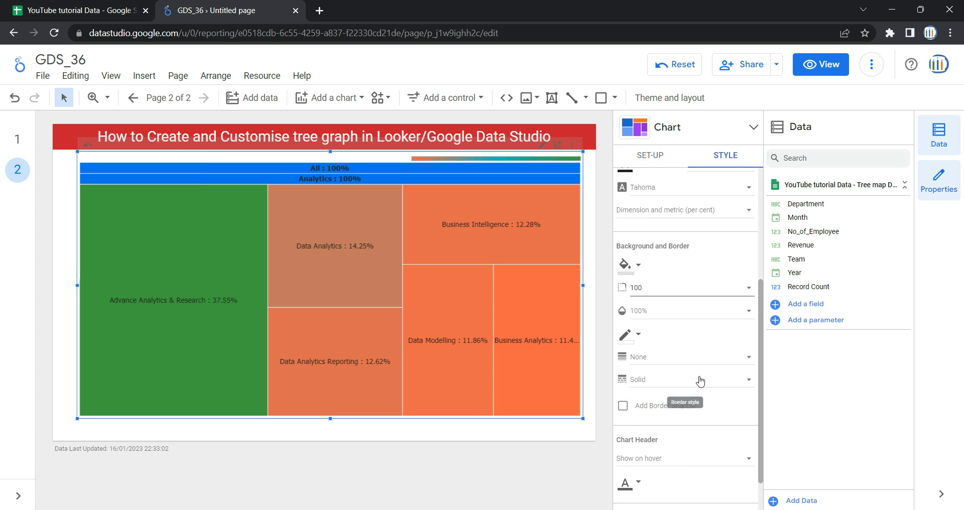
pyautogui.moveTo(559, 316)
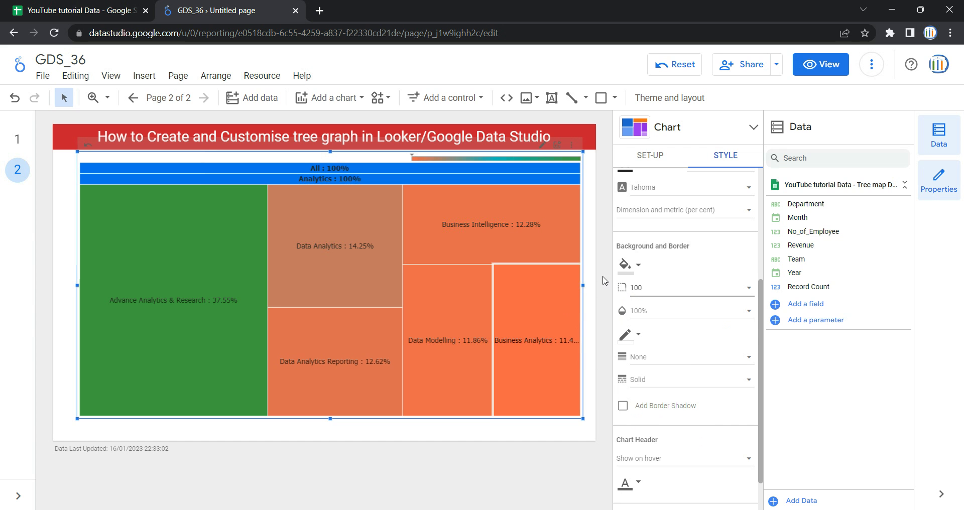
pyautogui.click(636, 265)
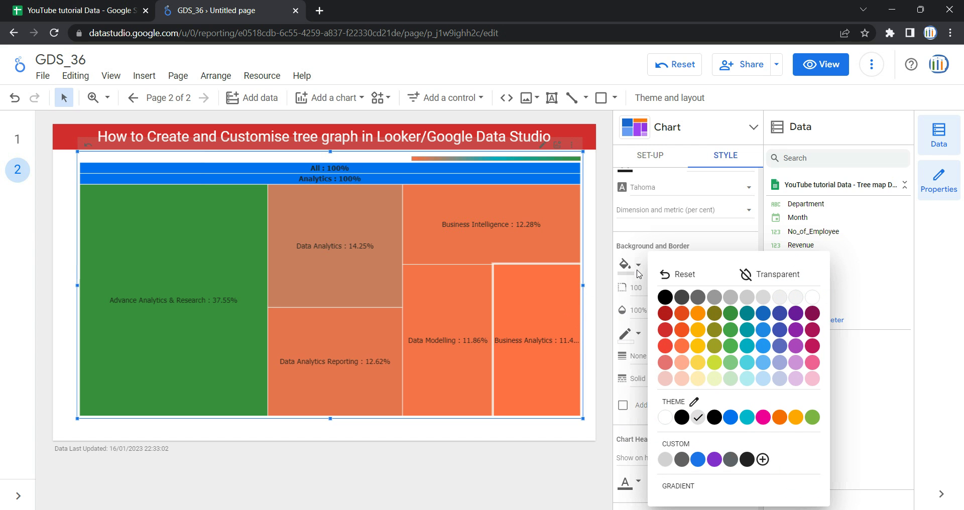
pyautogui.click(698, 349)
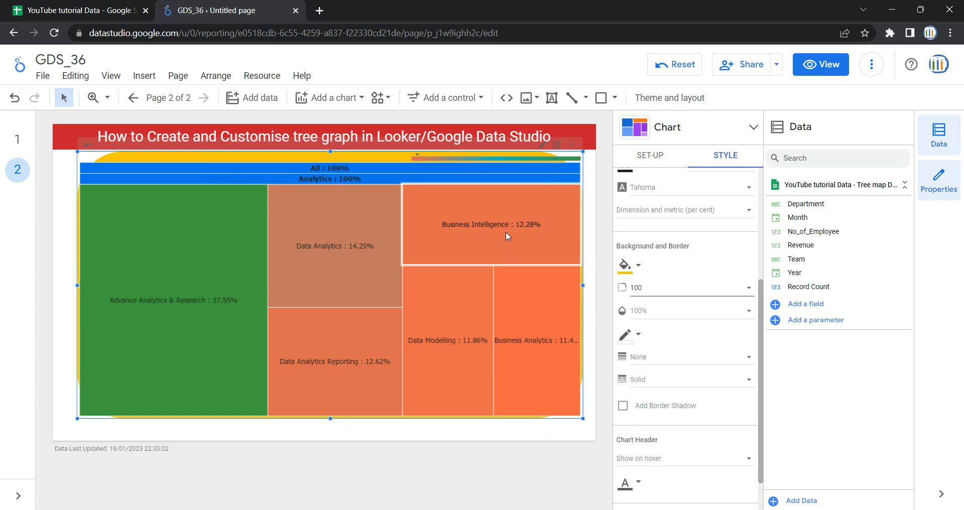
# Reset the treemap's background to its default colour and set its border radius to 0.
pyautogui.click(626, 265)
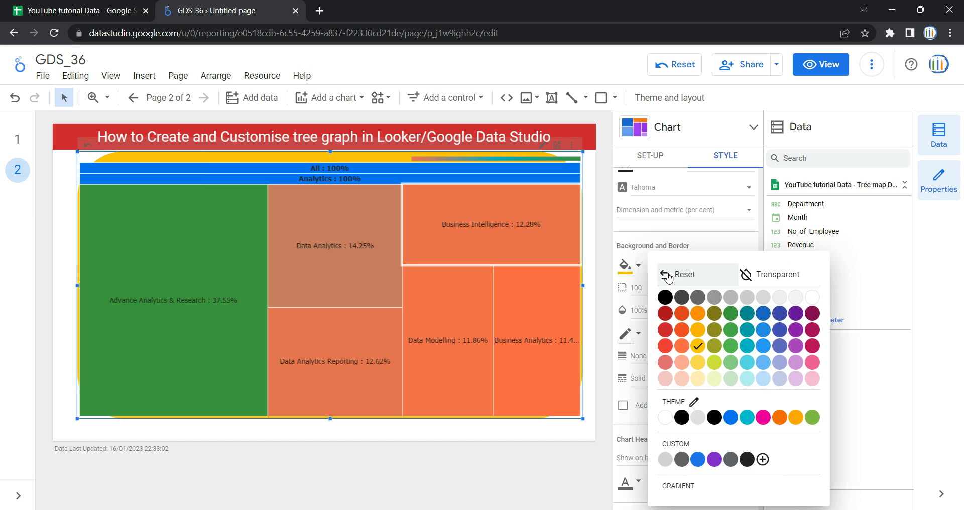
pyautogui.click(668, 275)
pyautogui.click(643, 288)
pyautogui.scroll(-1, 646, 187)
pyautogui.scroll(2, 646, 150)
pyautogui.click(638, 92)
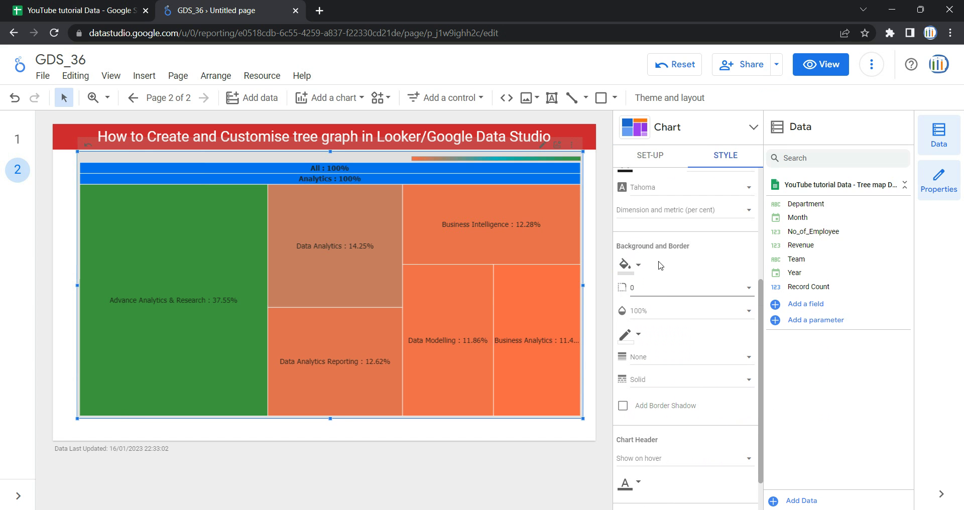
# Try 0% opacity on the treemap and set it back to 100%.
pyautogui.click(646, 311)
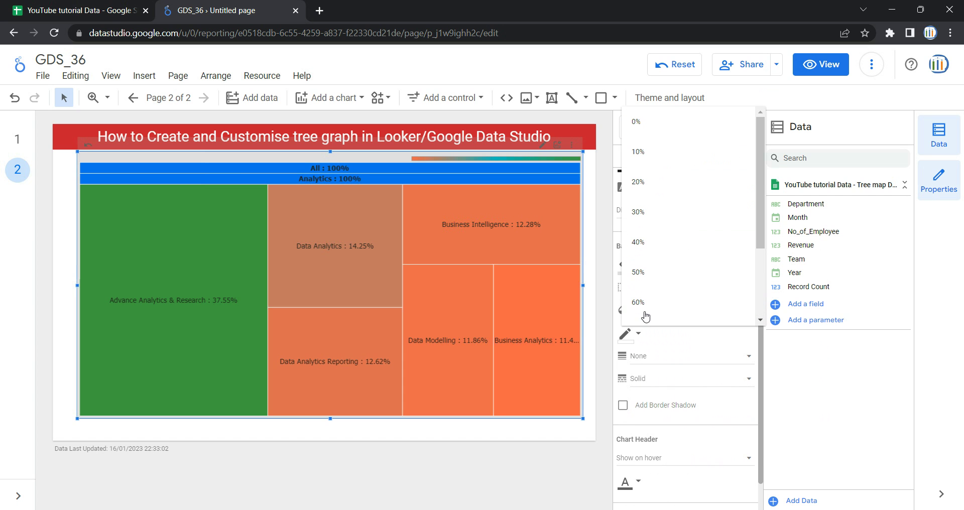
pyautogui.click(651, 131)
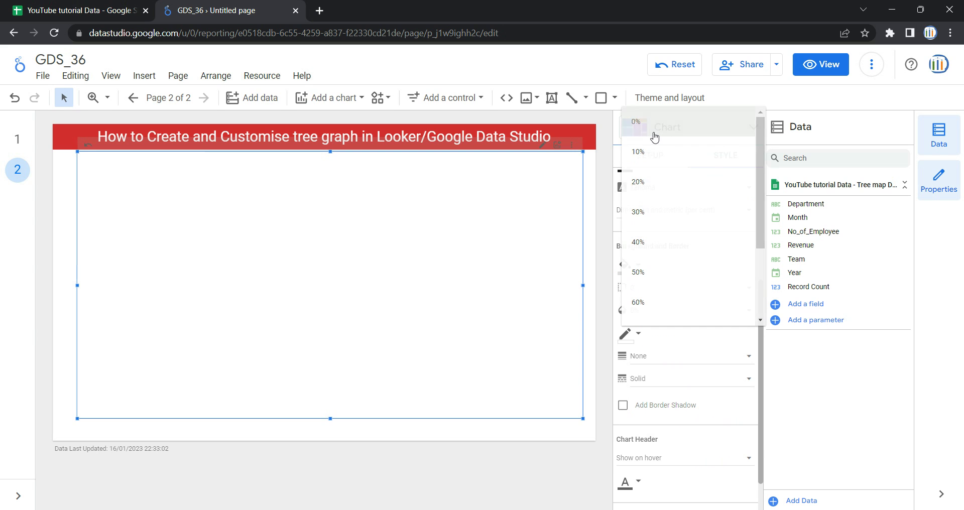
pyautogui.click(654, 314)
pyautogui.scroll(-3, 658, 359)
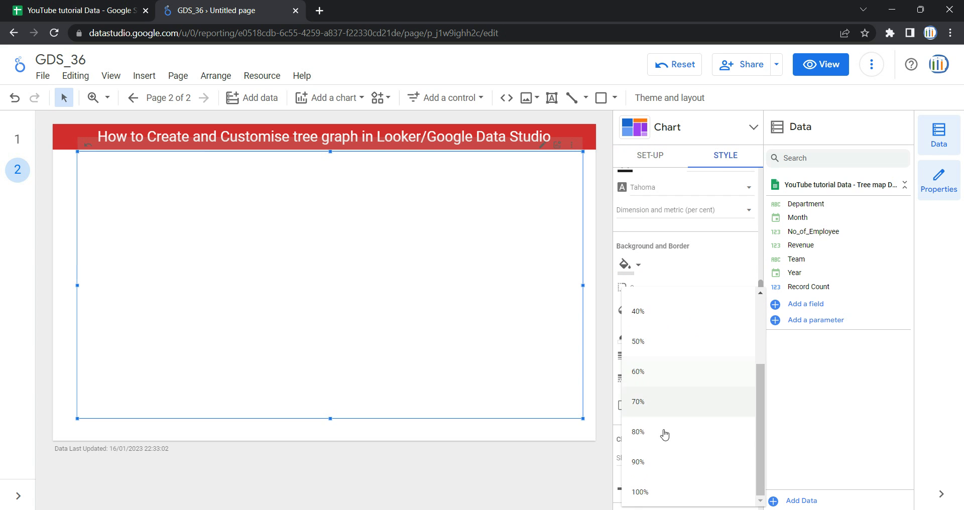
pyautogui.click(671, 489)
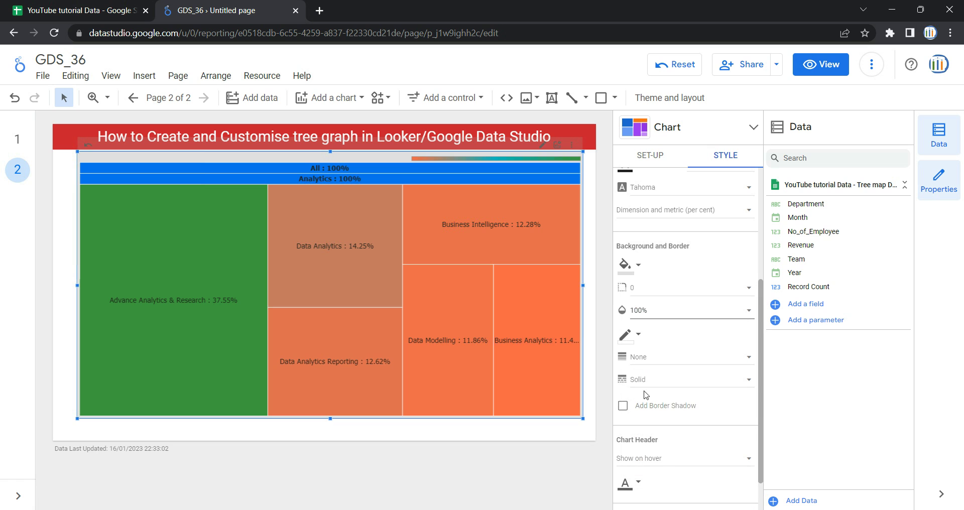
# Give the treemap a black border with a weight of 3.
pyautogui.click(636, 342)
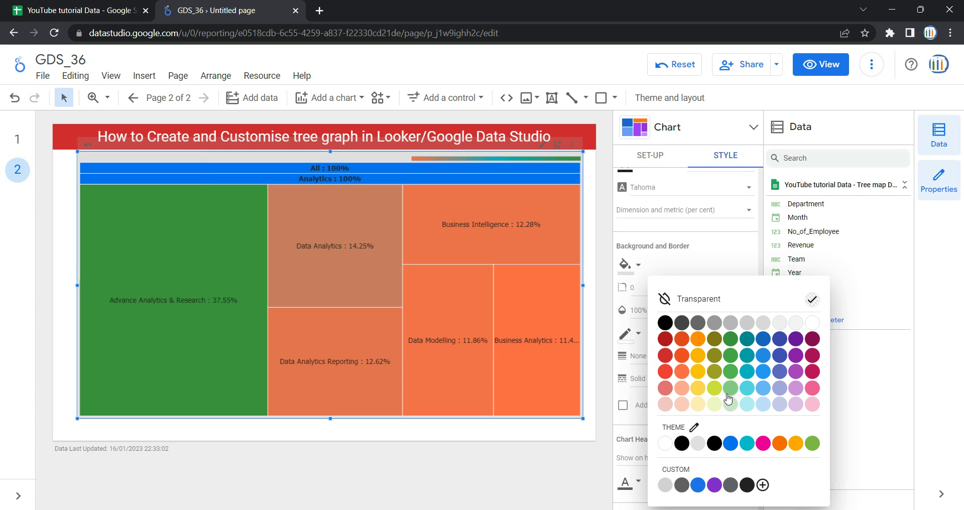
pyautogui.click(665, 323)
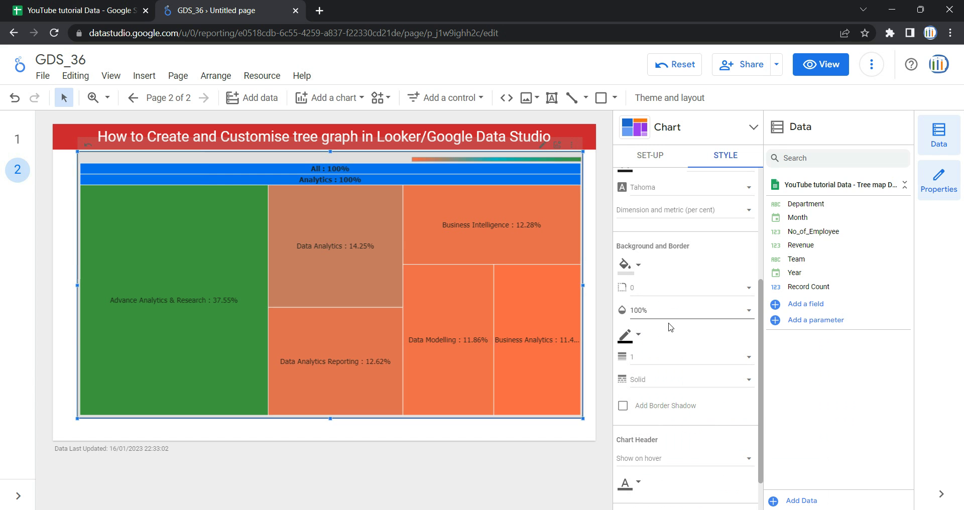
pyautogui.click(644, 360)
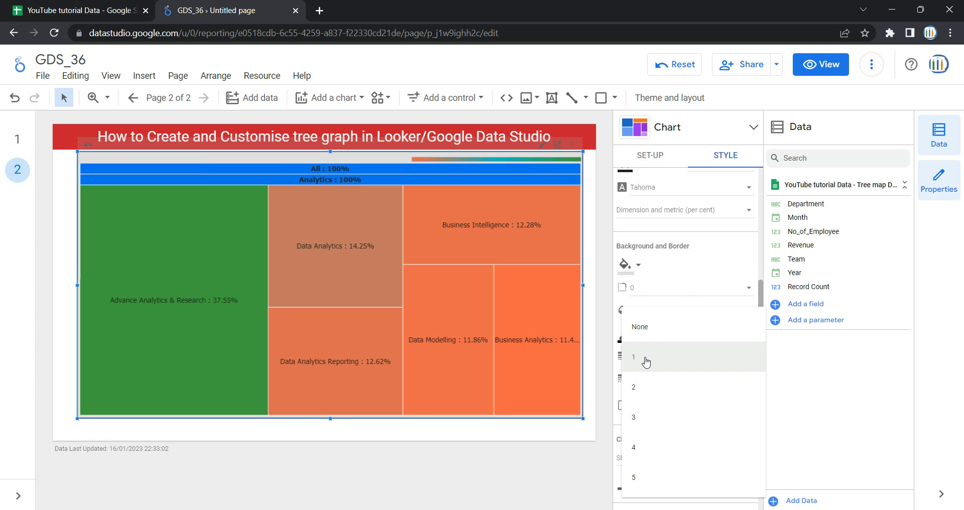
pyautogui.click(688, 426)
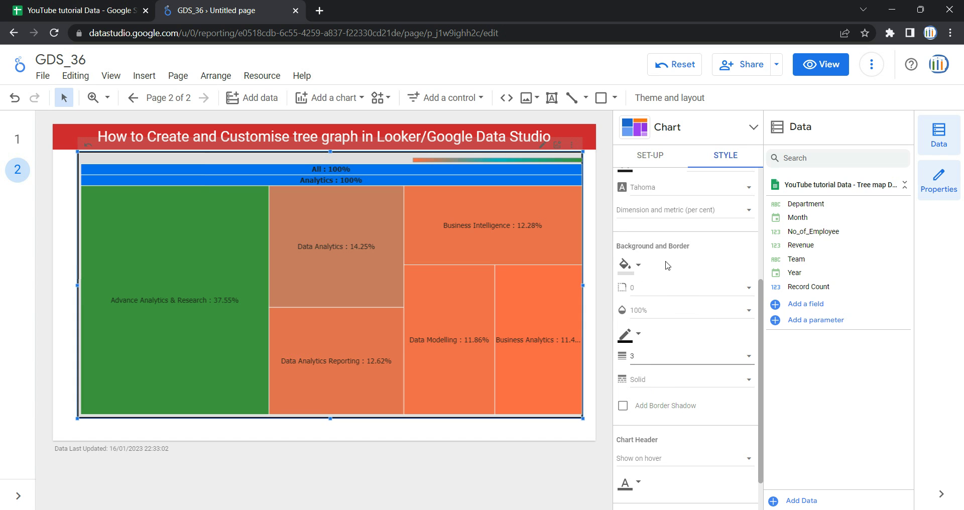
# Try the Dashed and Dotted border styles on the treemap and settle on Double.
pyautogui.click(651, 380)
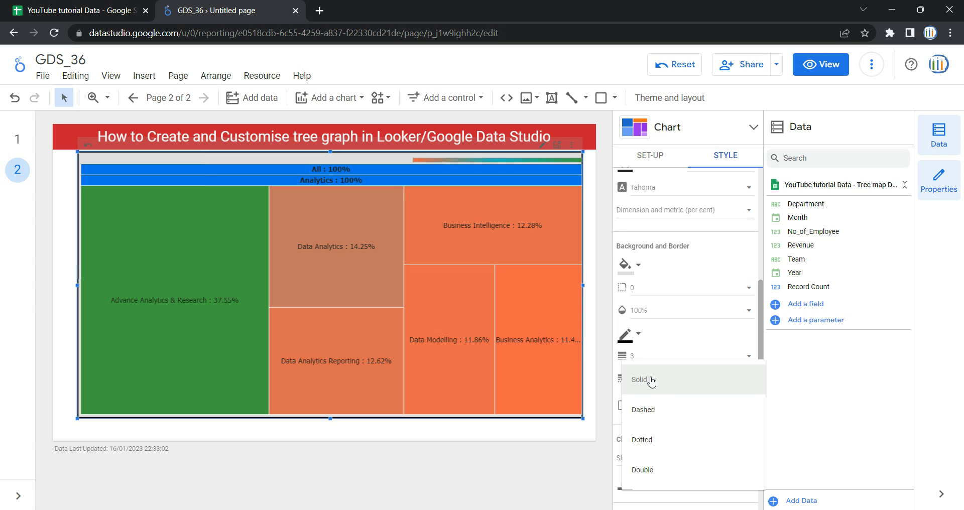
pyautogui.click(671, 408)
pyautogui.click(673, 385)
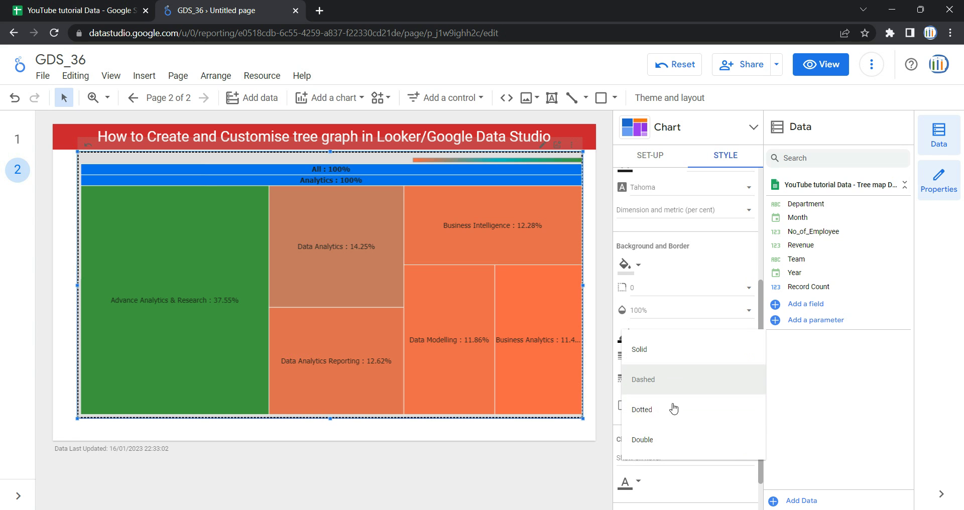
pyautogui.click(676, 415)
pyautogui.click(674, 391)
pyautogui.click(673, 411)
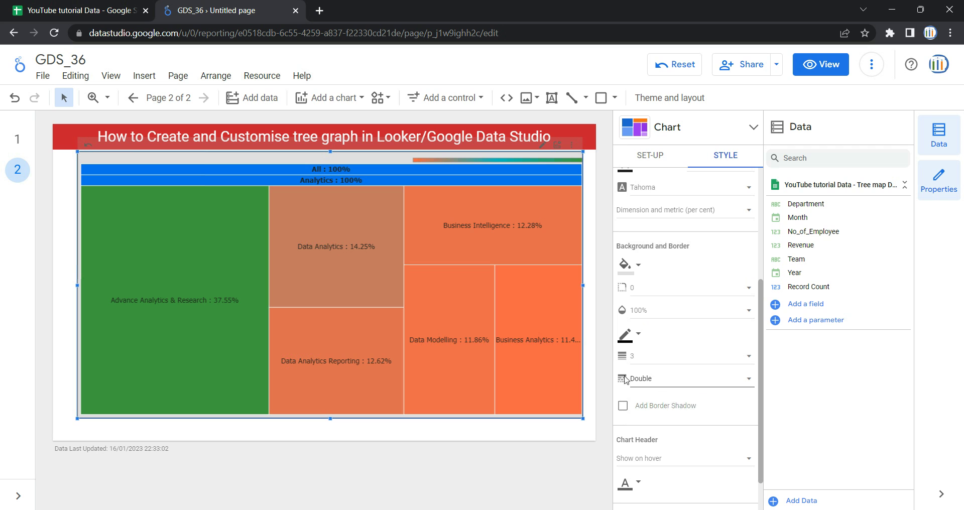
pyautogui.scroll(-1, 675, 384)
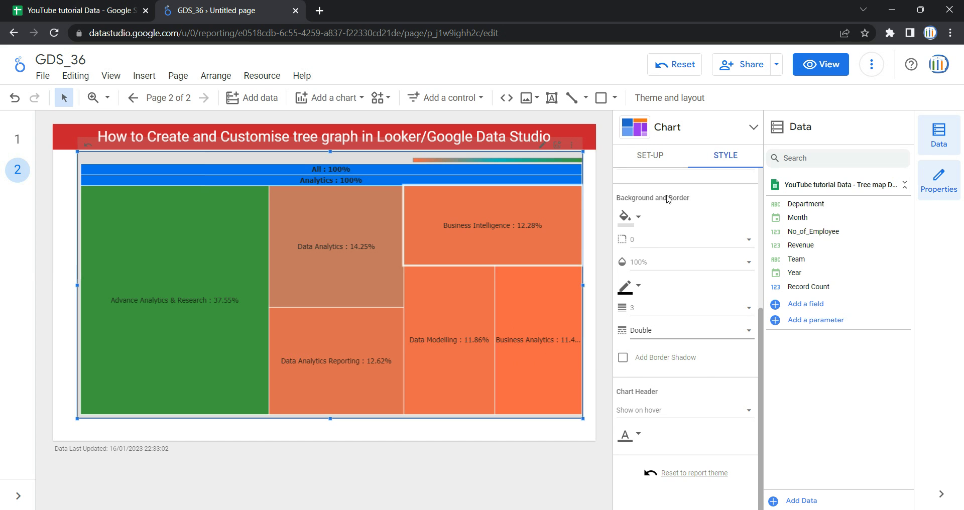
# Switch the report to view mode and collapse the page navigation to look over the styled treemap.
pyautogui.click(821, 64)
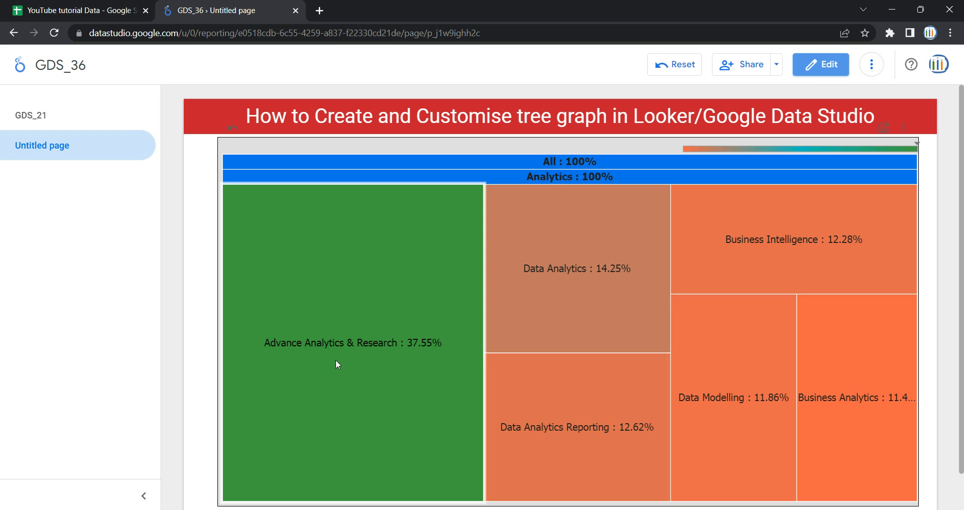
pyautogui.click(143, 495)
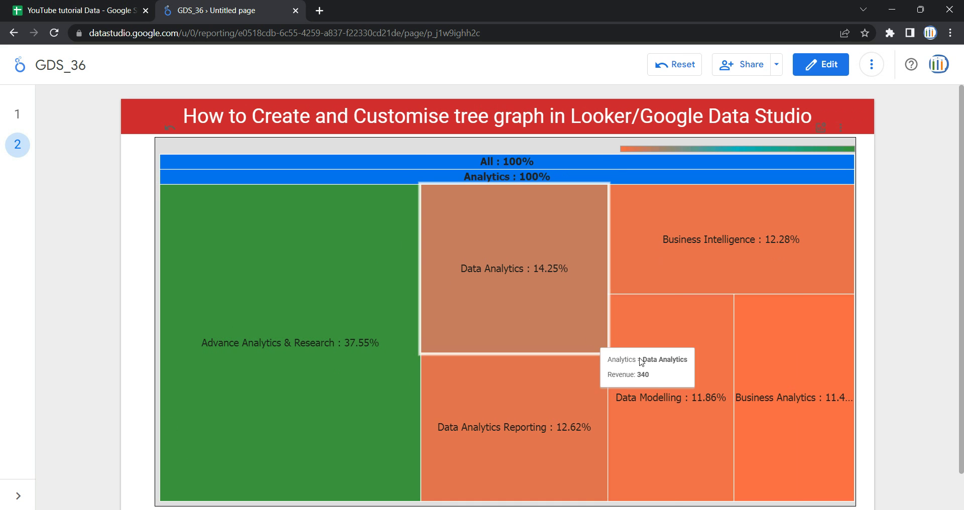
pyautogui.scroll(-1, 486, 354)
pyautogui.scroll(1, 486, 354)
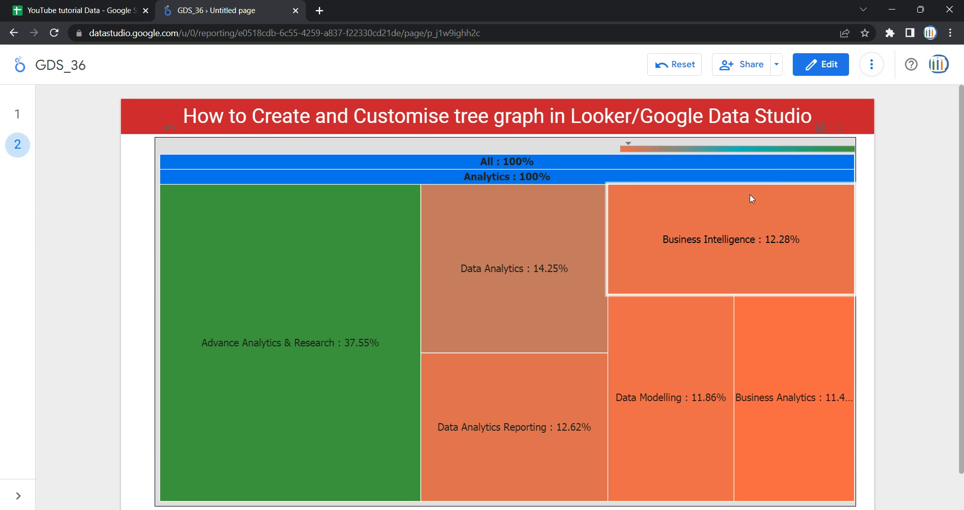
# Switch the treemap's optional metric to No_of_Employee and inspect the Data Analytics Reporting tile's details.
pyautogui.click(820, 138)
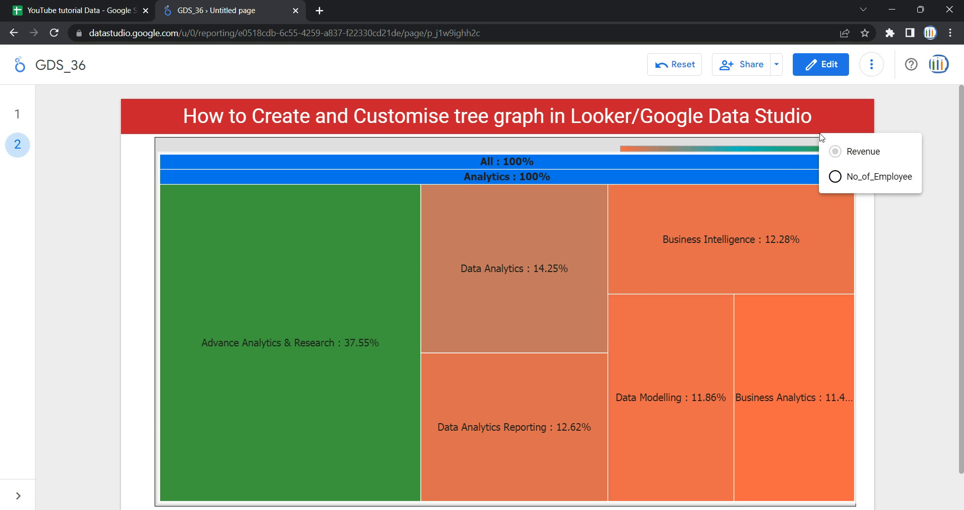
pyautogui.click(836, 176)
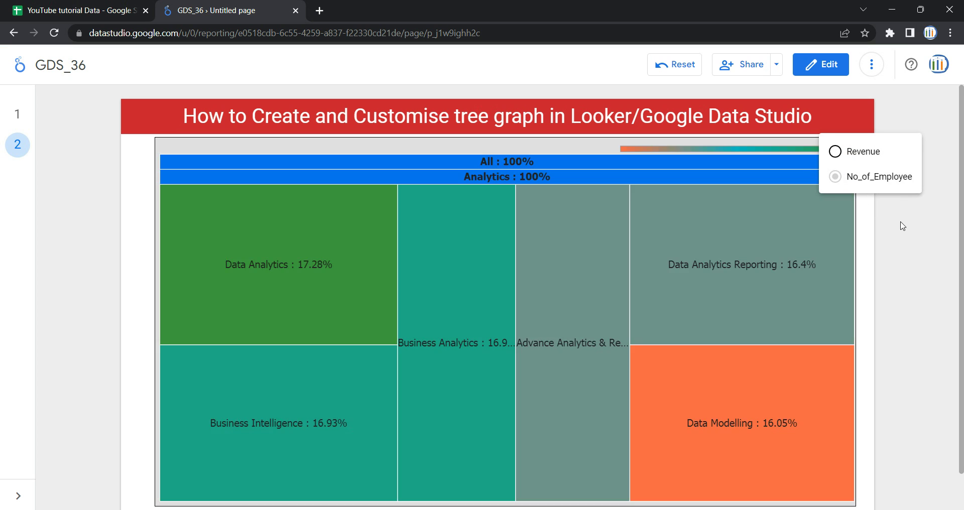
pyautogui.click(899, 221)
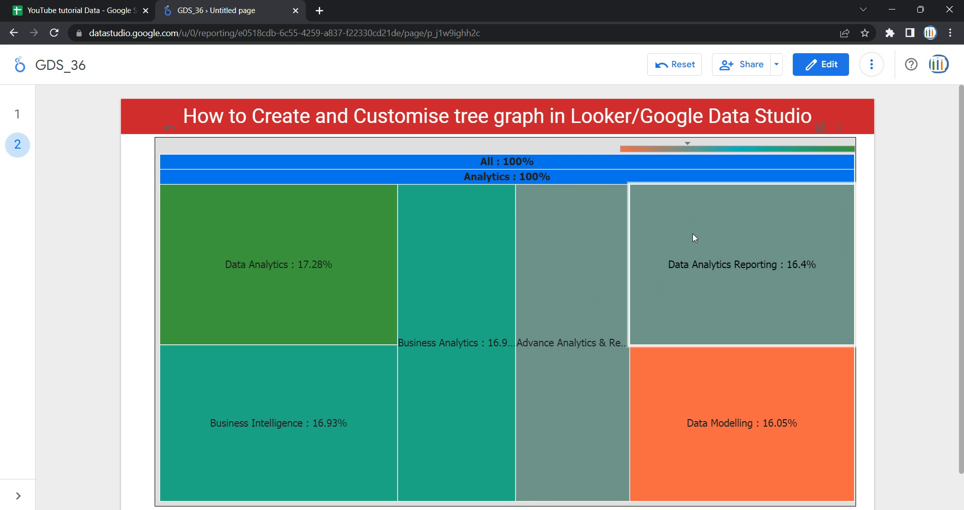
pyautogui.moveTo(694, 237)
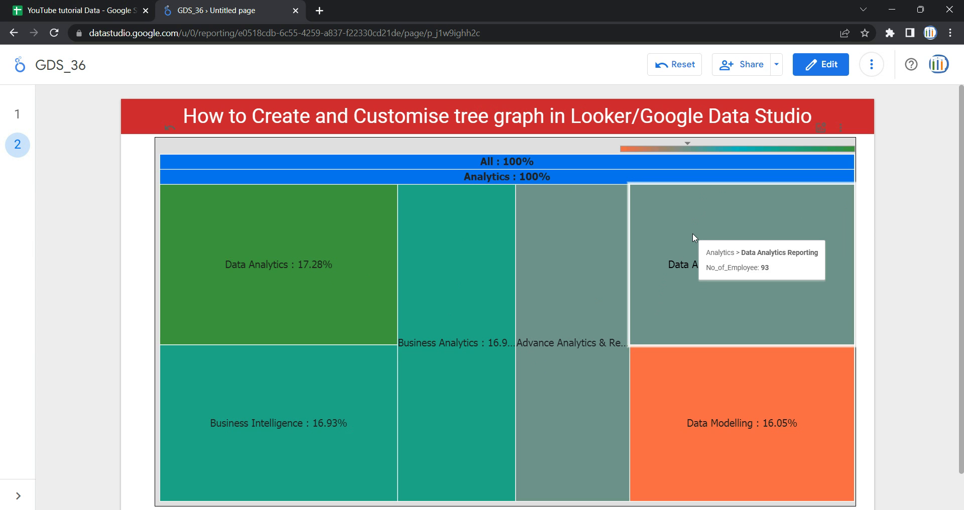